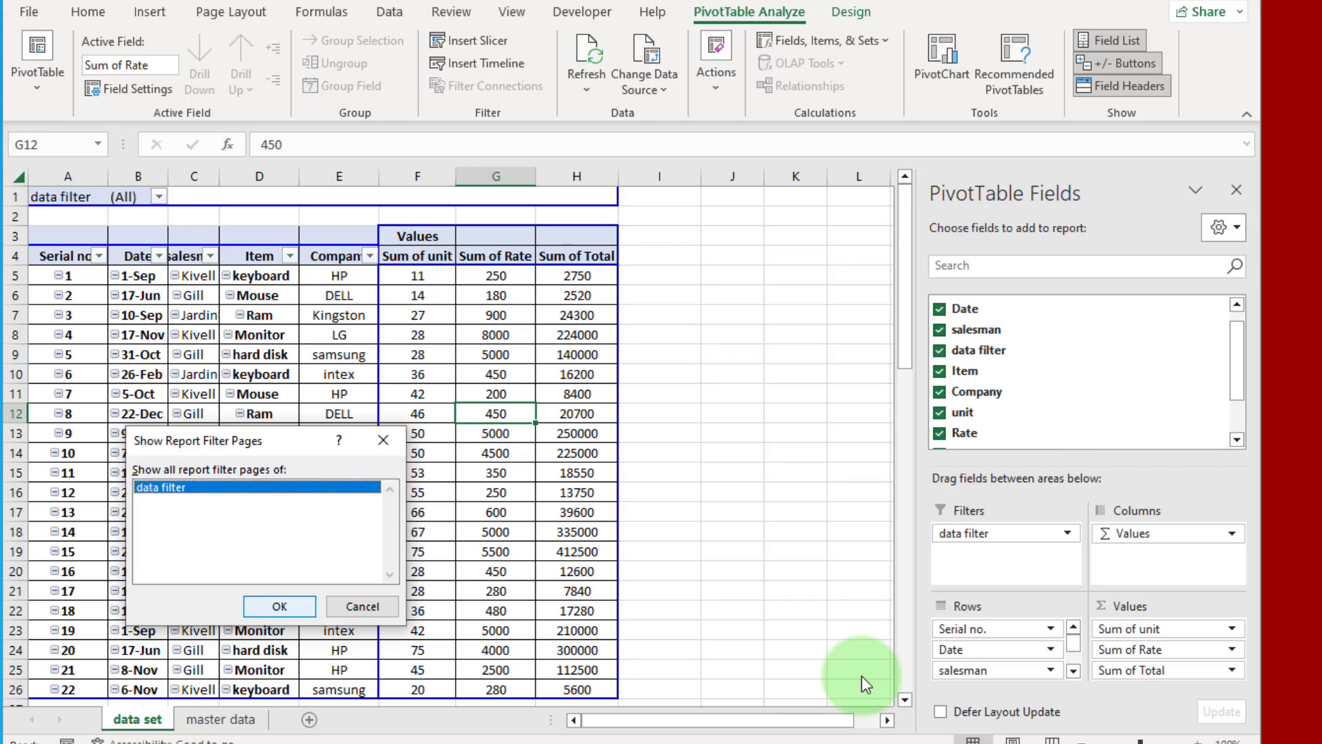
Generate the Gill, Jardine and Kivell report filter sheets, review each one, then return.
left_click(280, 606)
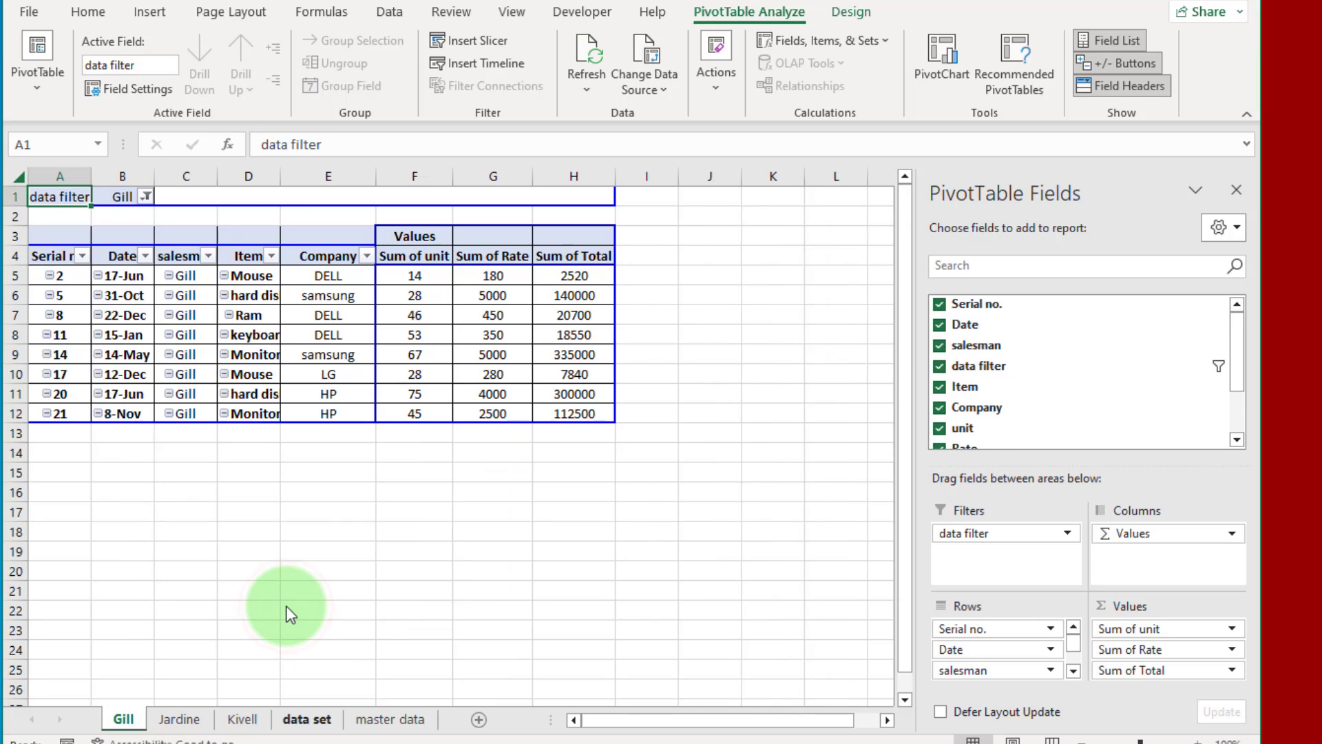
left_click(180, 719)
left_click(241, 720)
left_click(123, 719)
left_click(182, 720)
left_click(252, 721)
left_click(304, 719)
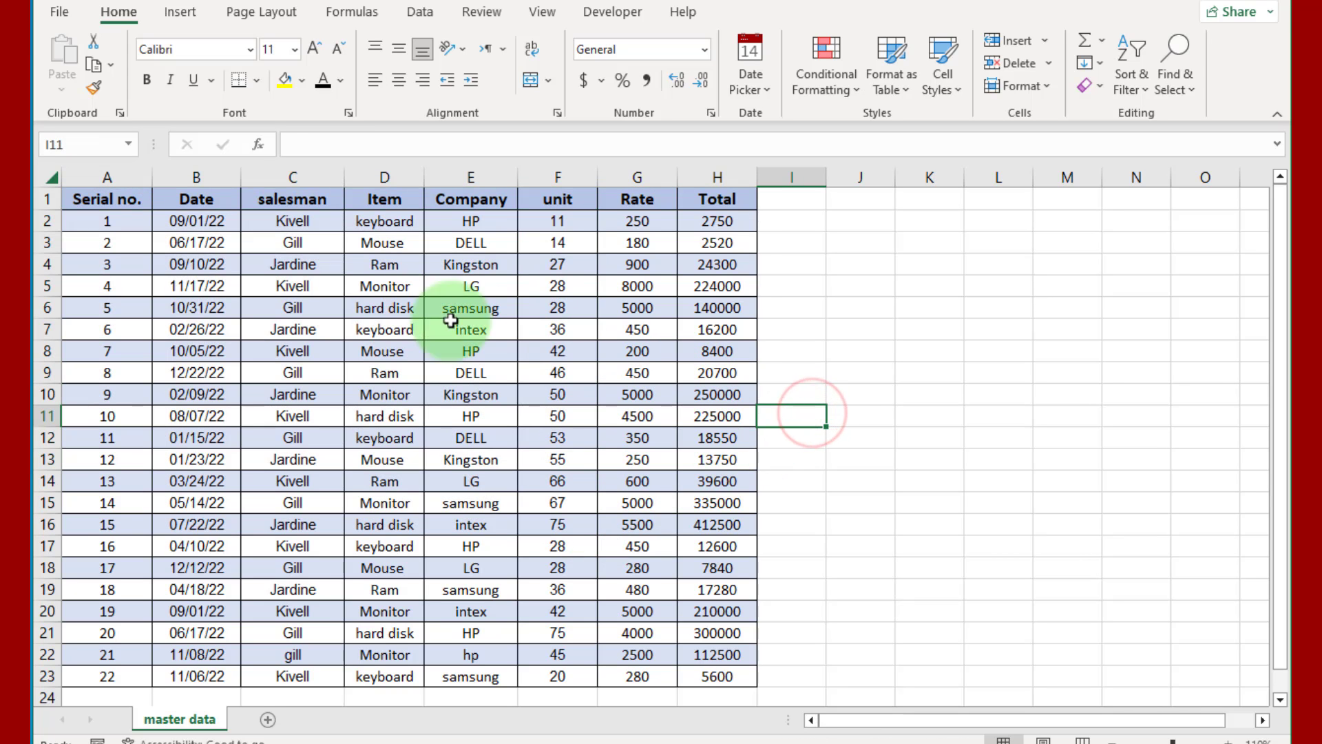
left_click_drag(151, 244, 689, 568)
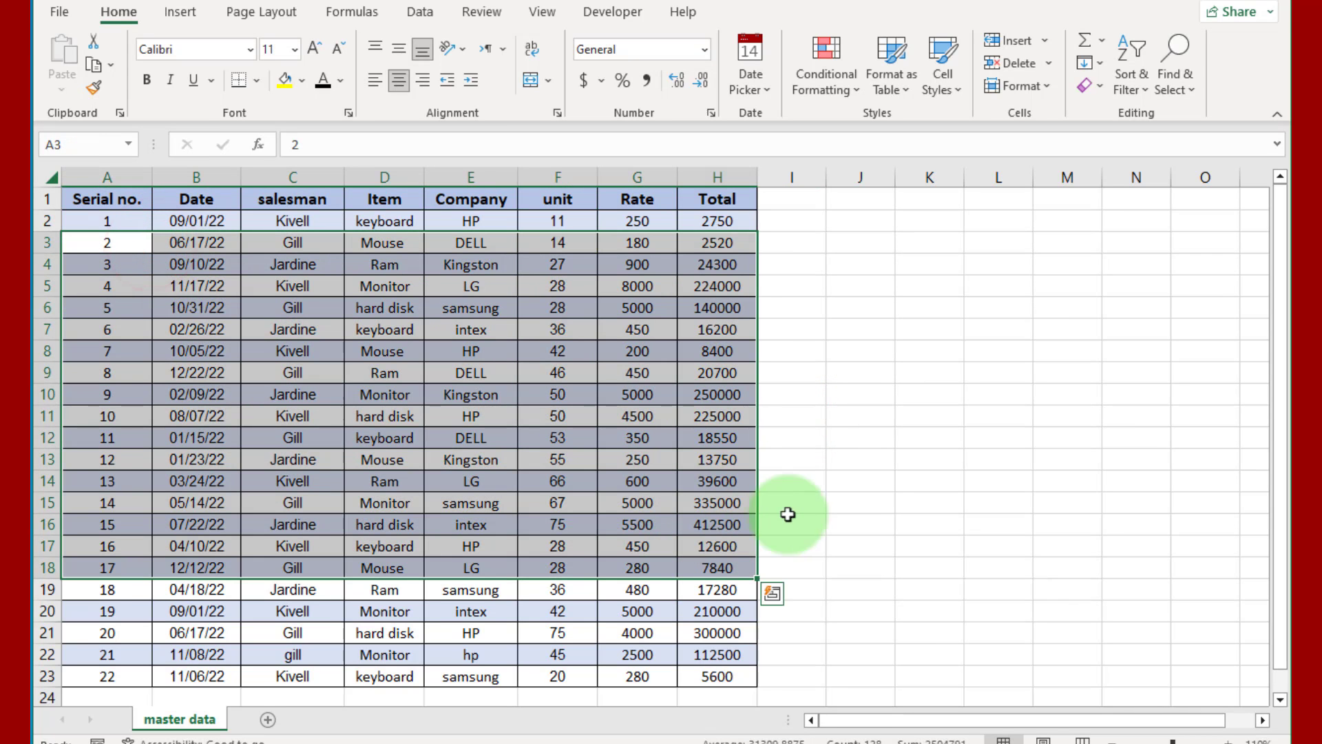
left_click(867, 476)
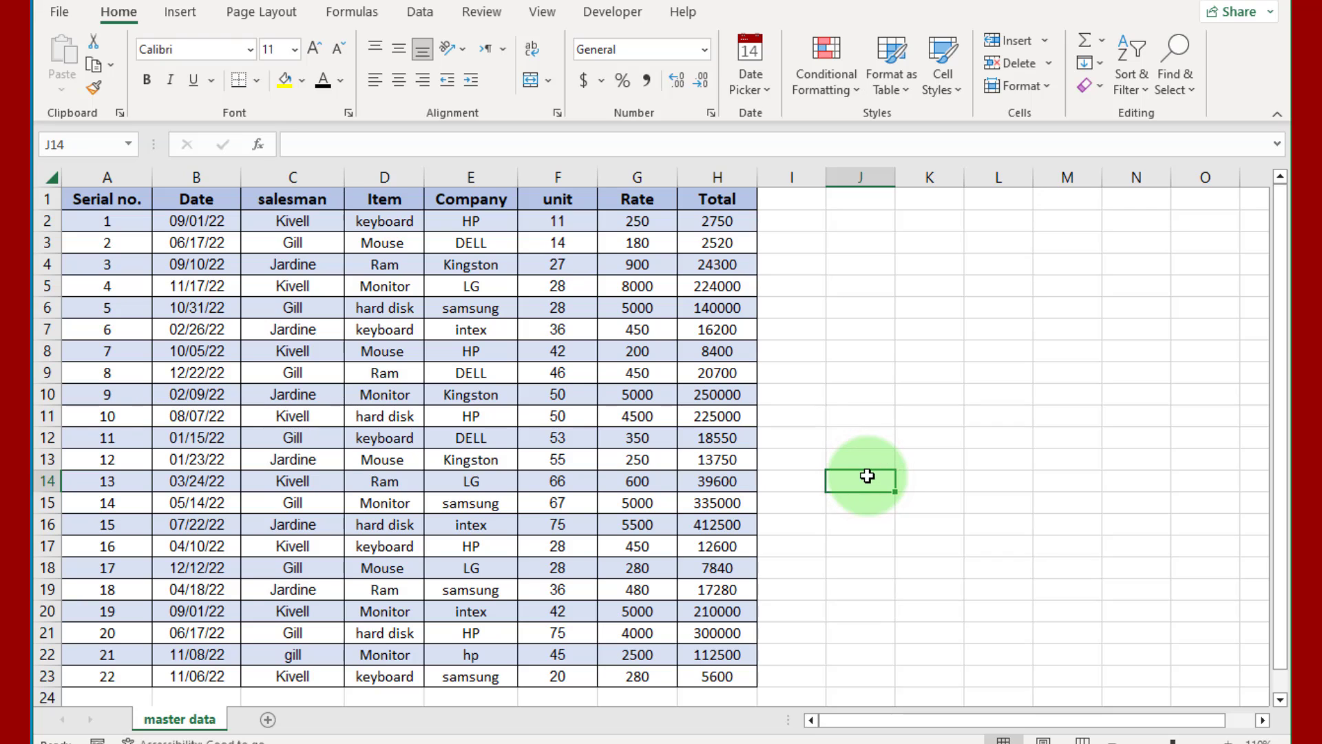
left_click_drag(292, 221, 293, 416)
left_click_drag(471, 220, 487, 508)
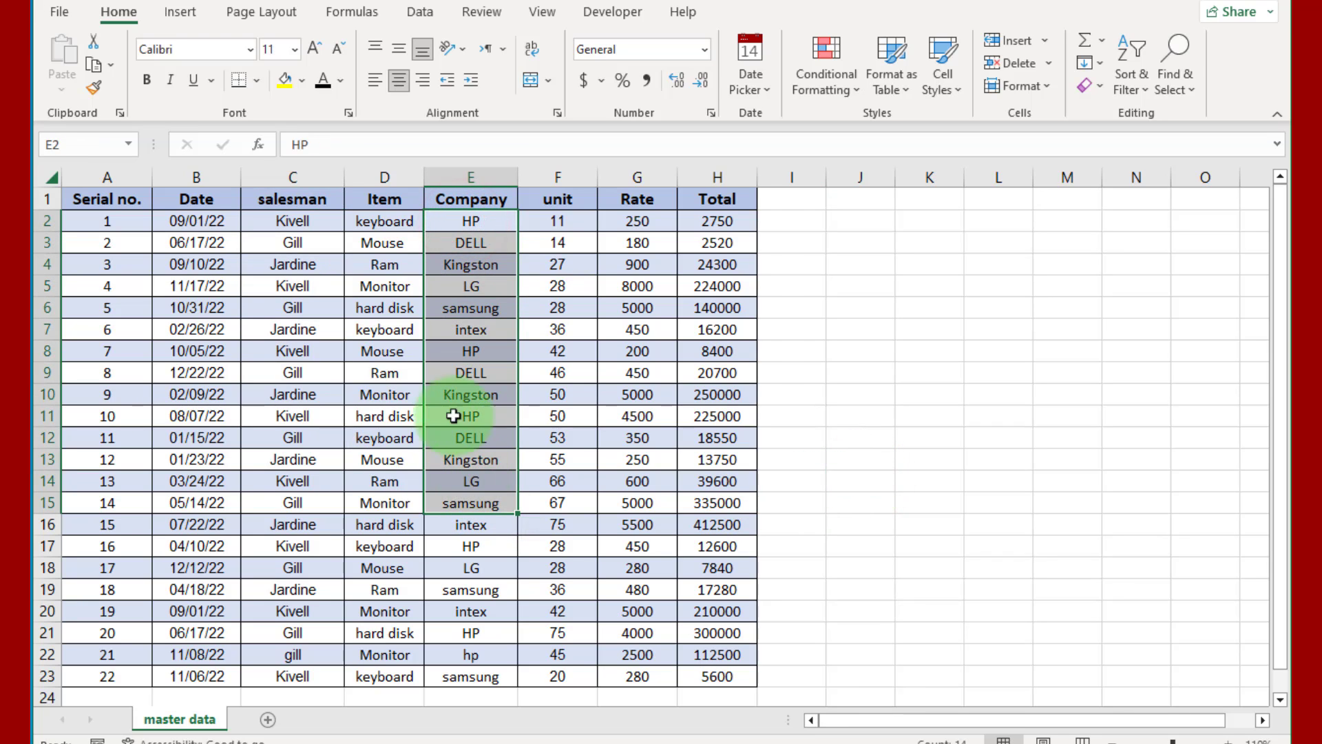
left_click_drag(385, 221, 420, 547)
left_click_drag(314, 221, 336, 545)
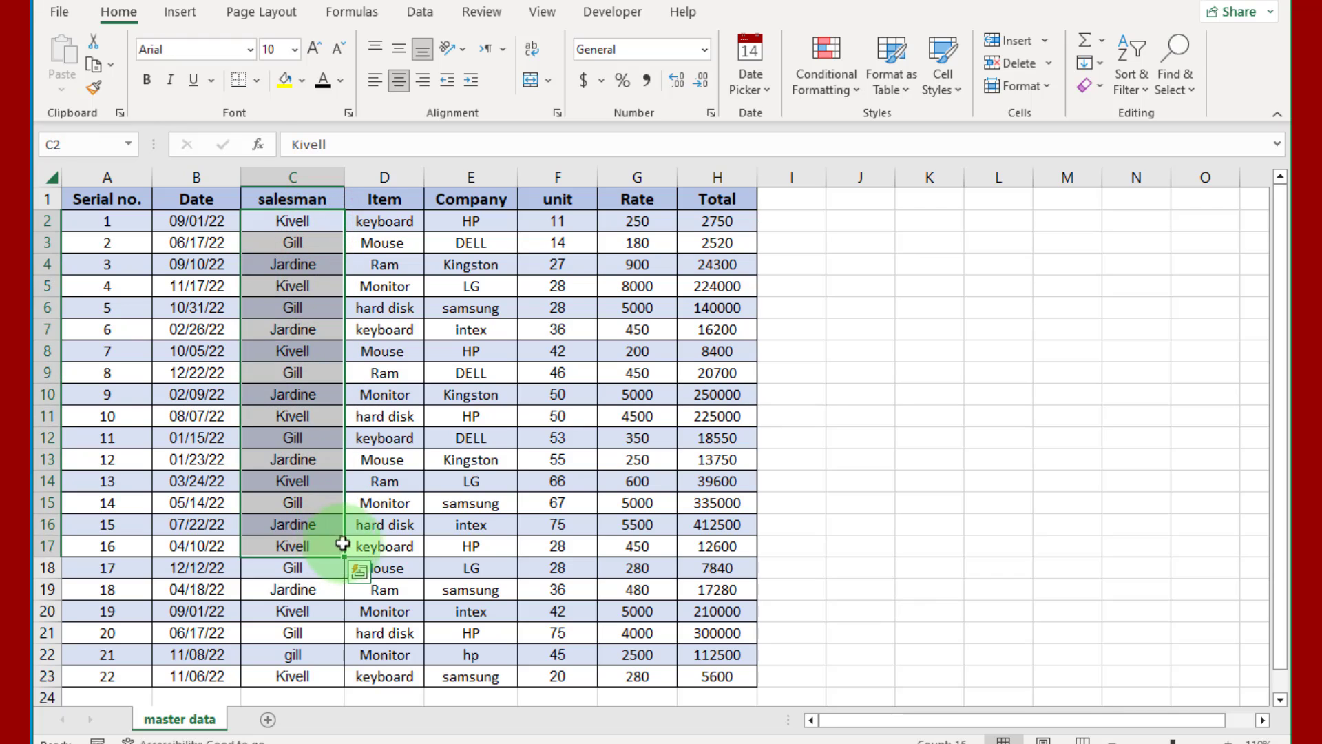
left_click(890, 420)
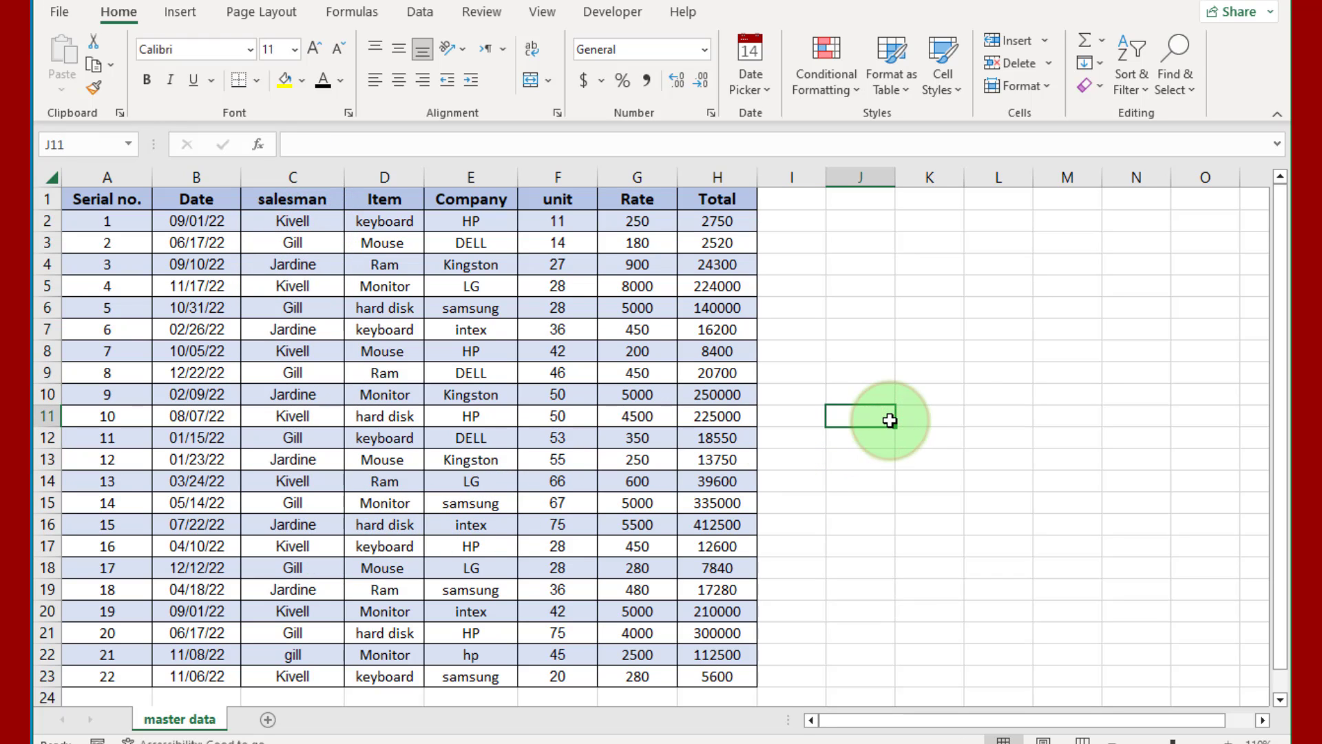
left_click_drag(290, 222, 287, 655)
left_click(820, 551)
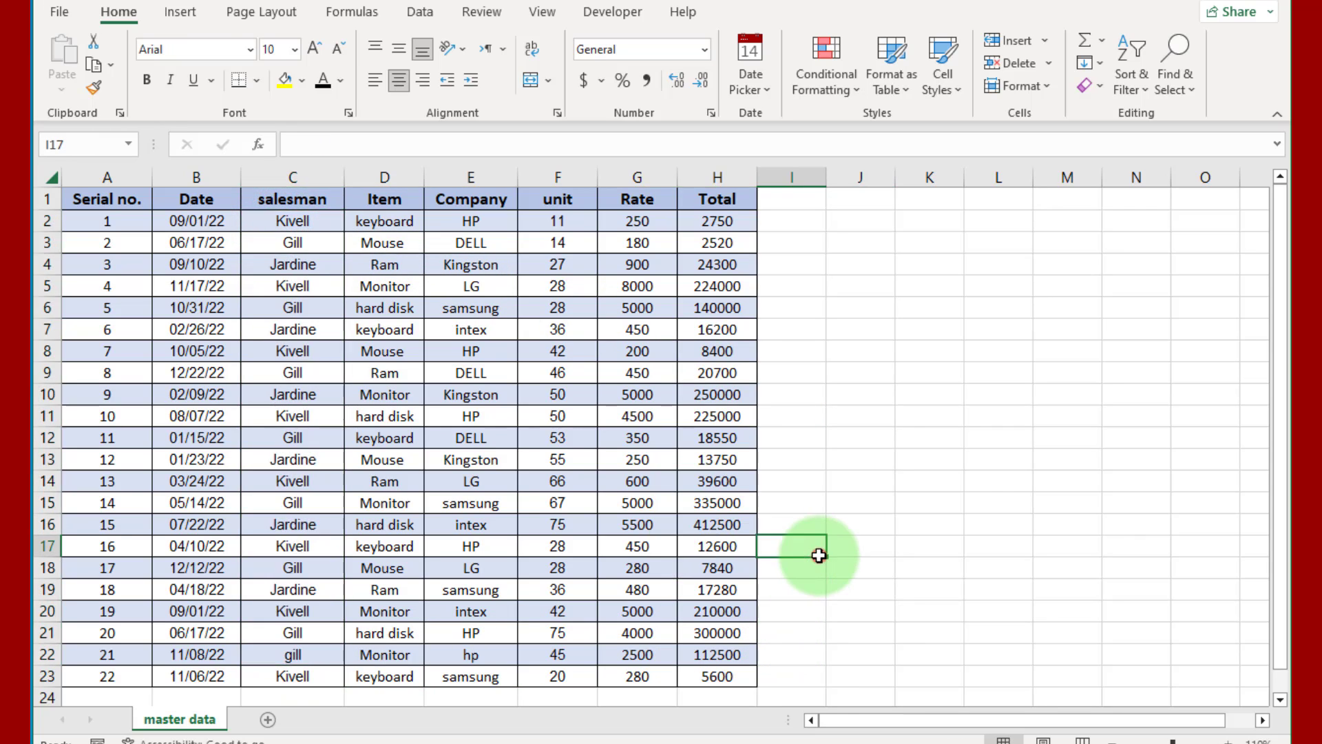
left_click_drag(267, 224, 289, 416)
left_click_drag(293, 481, 294, 674)
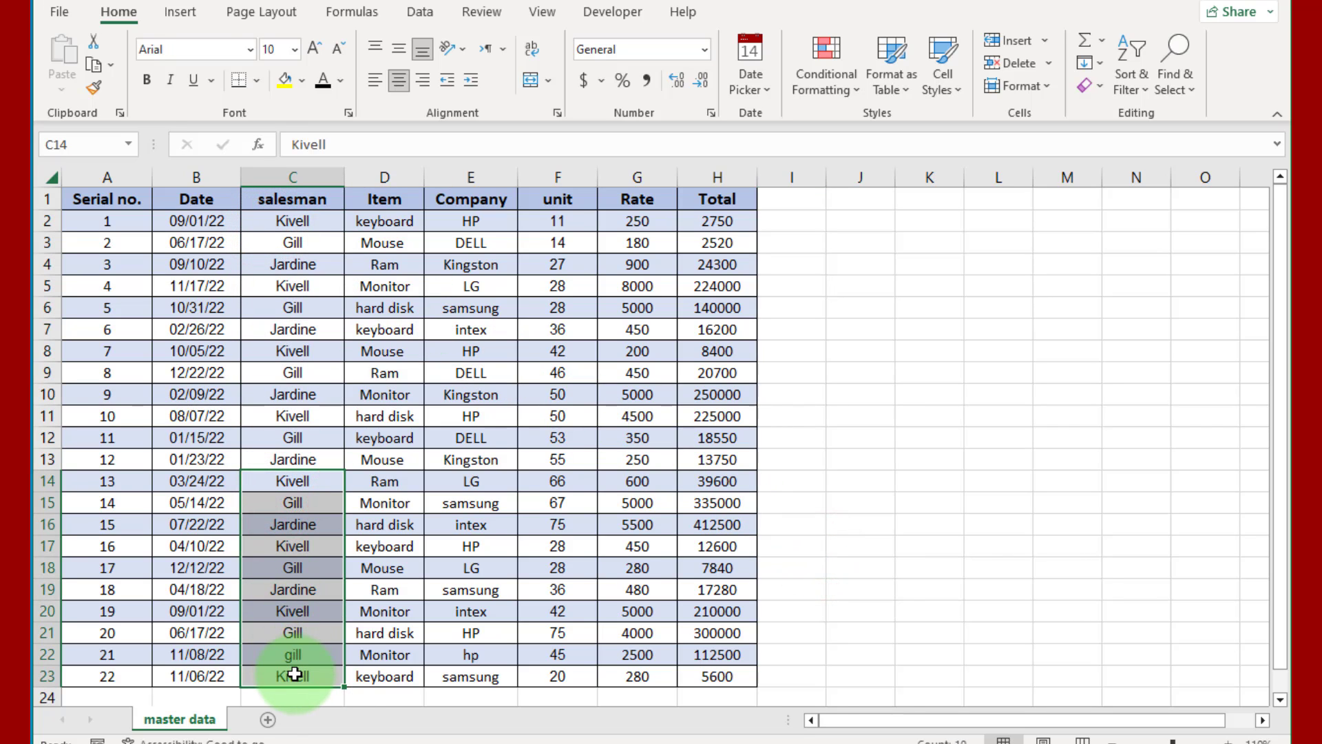
left_click(310, 560)
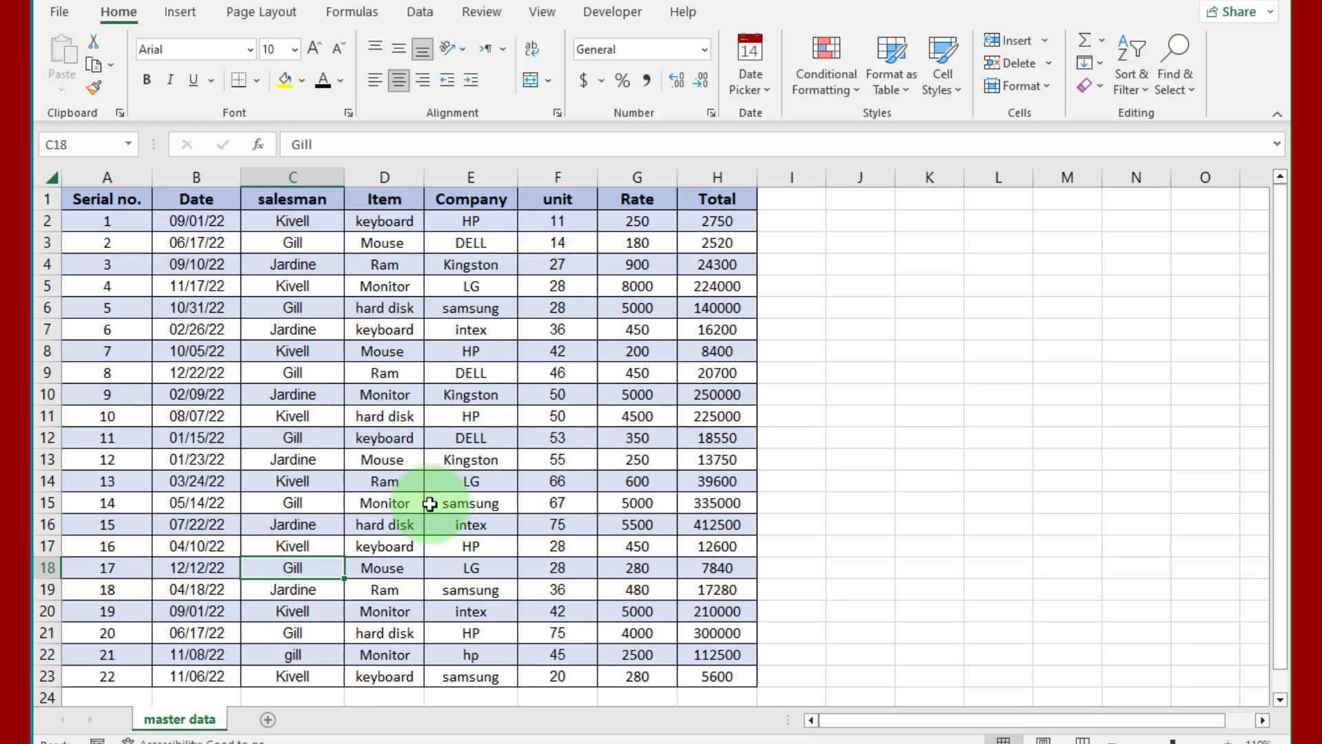
left_click(831, 313)
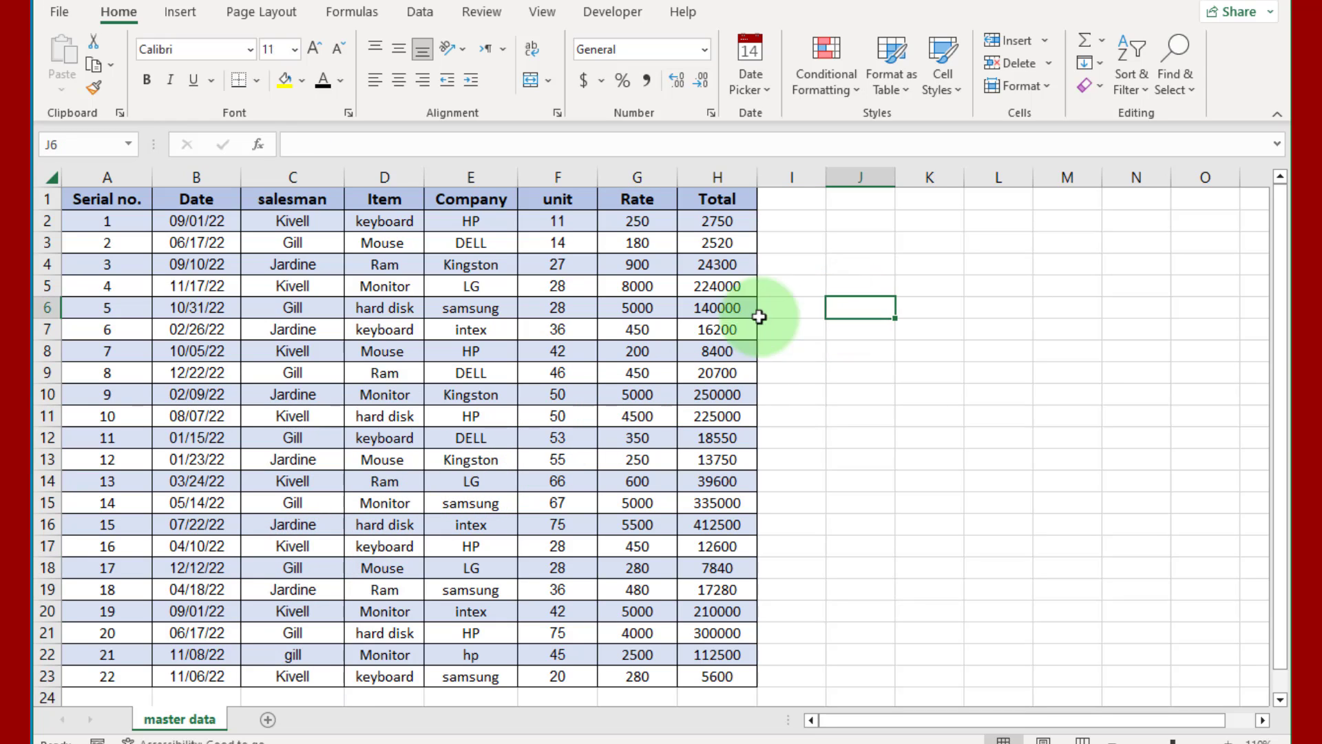
left_click(340, 354)
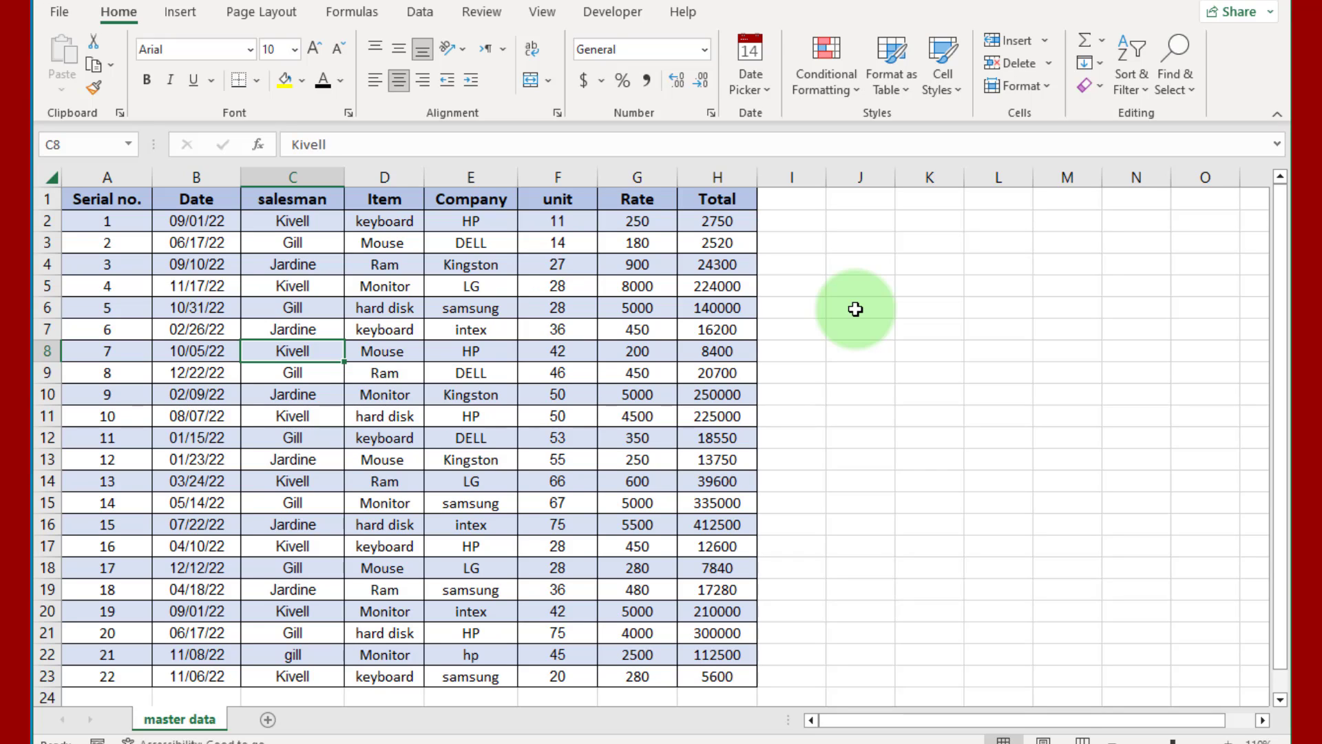
Enter =UNIQUE(C2:C23) in J6 to spill the distinct salesman names.
left_click(855, 309)
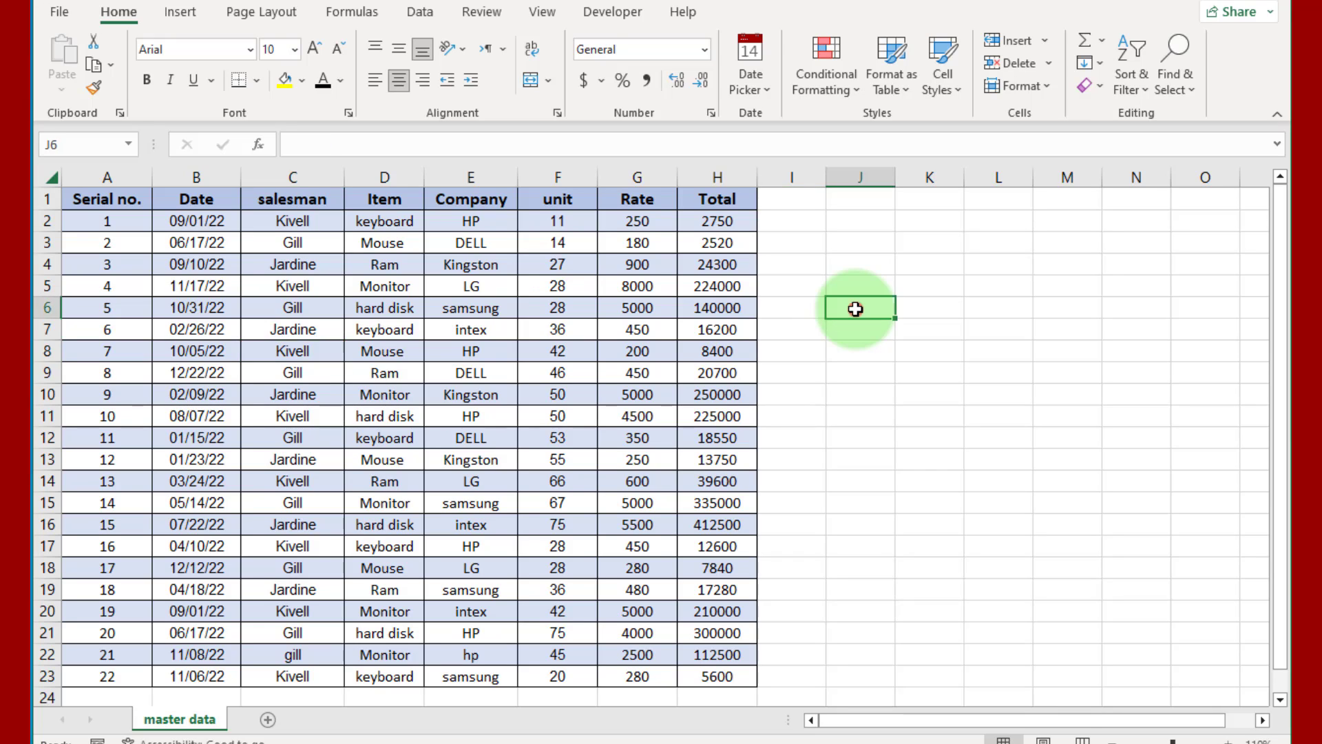
type("=un")
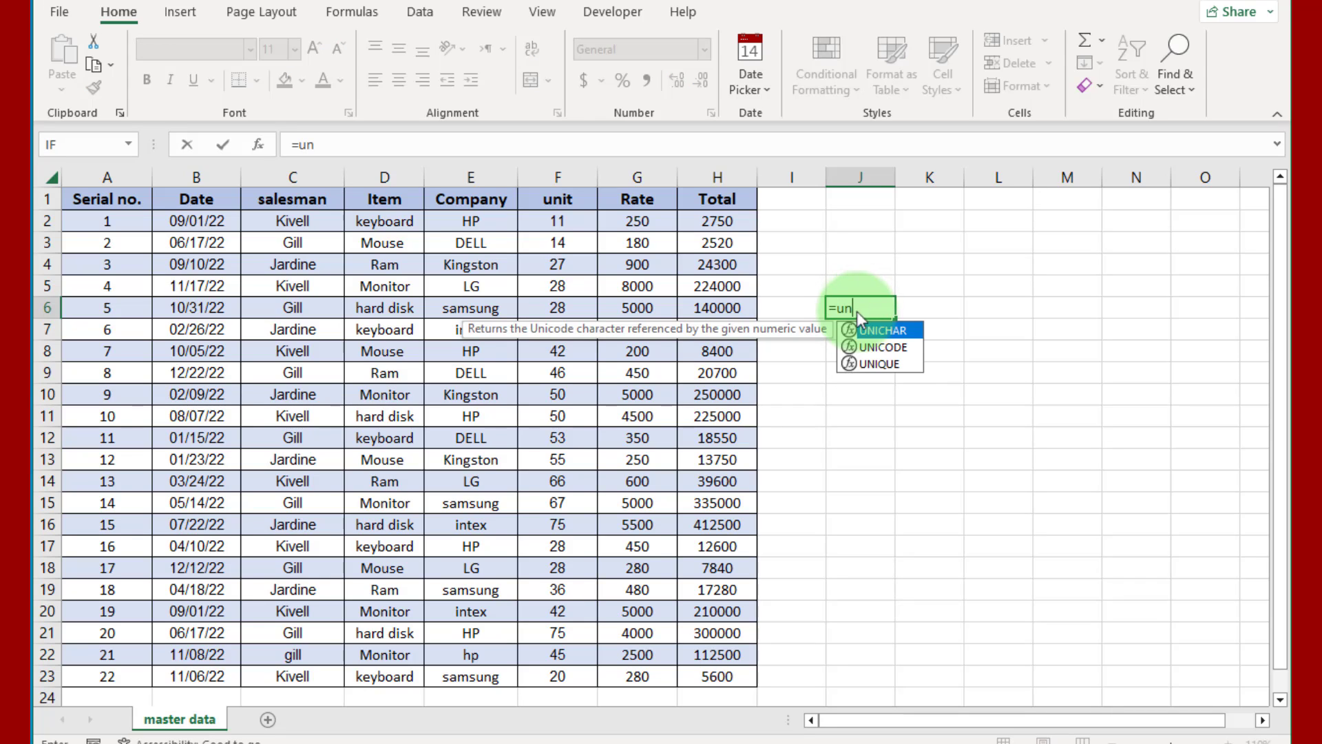
double_click(881, 363)
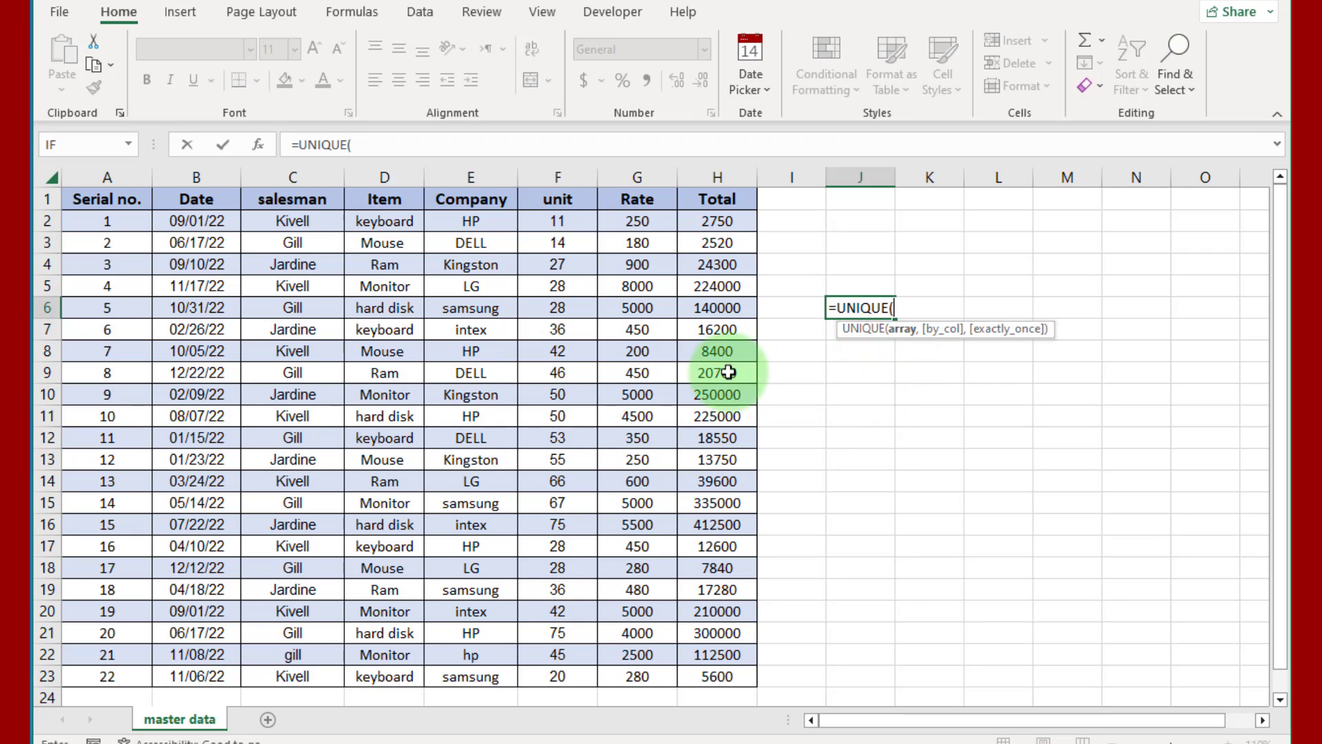
left_click(292, 222)
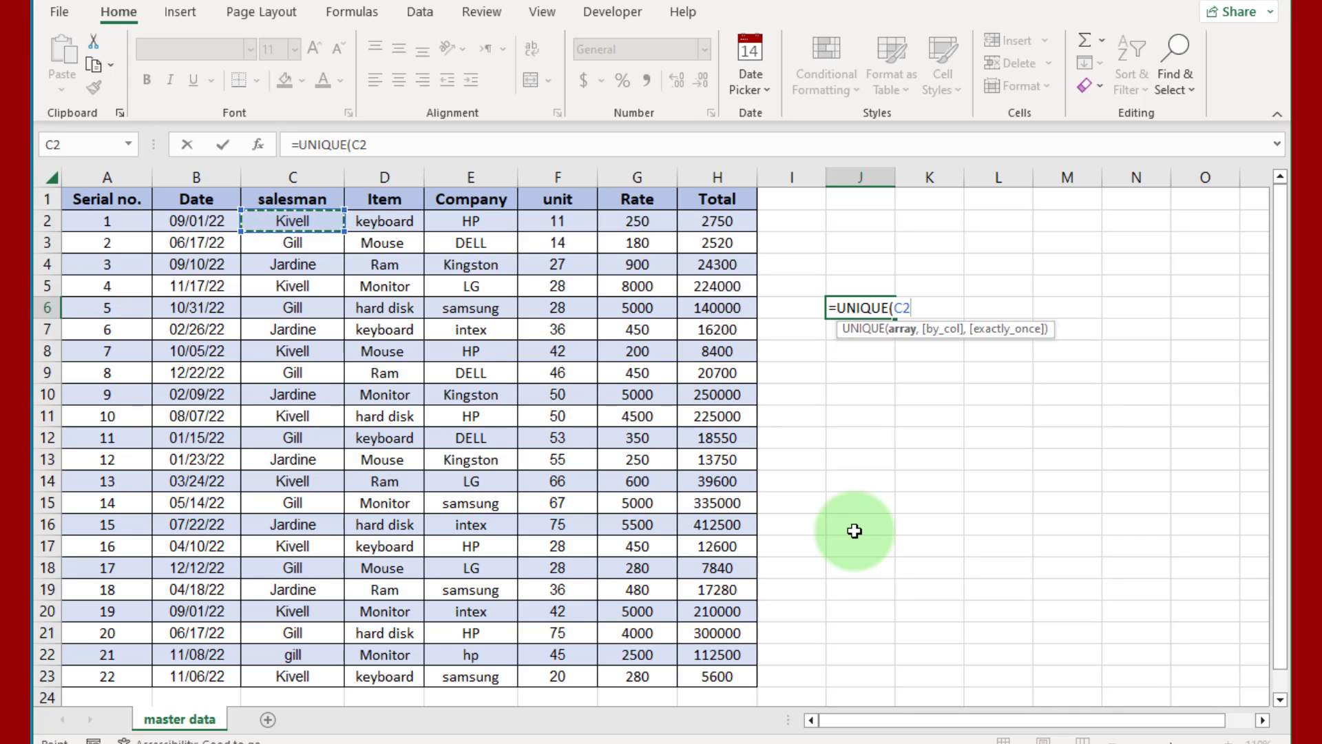
key("ctrl+shift+Down")
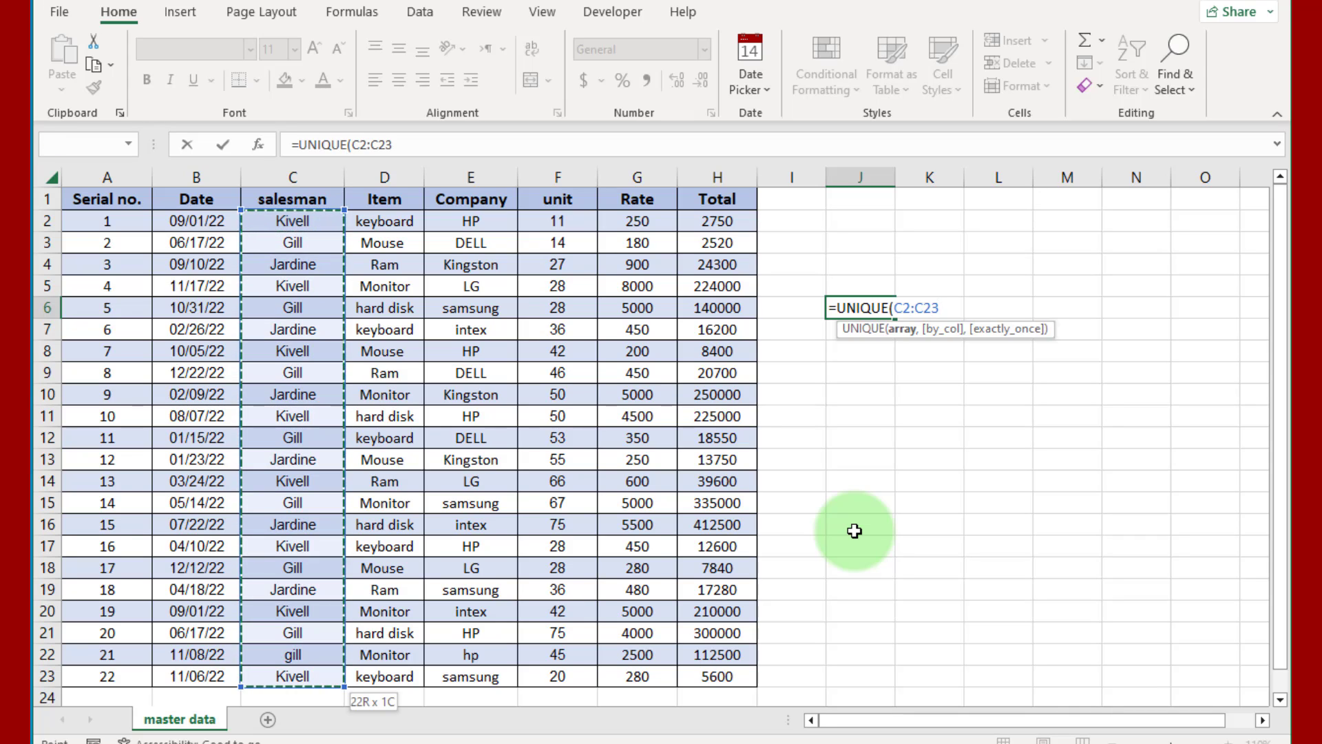
type(")")
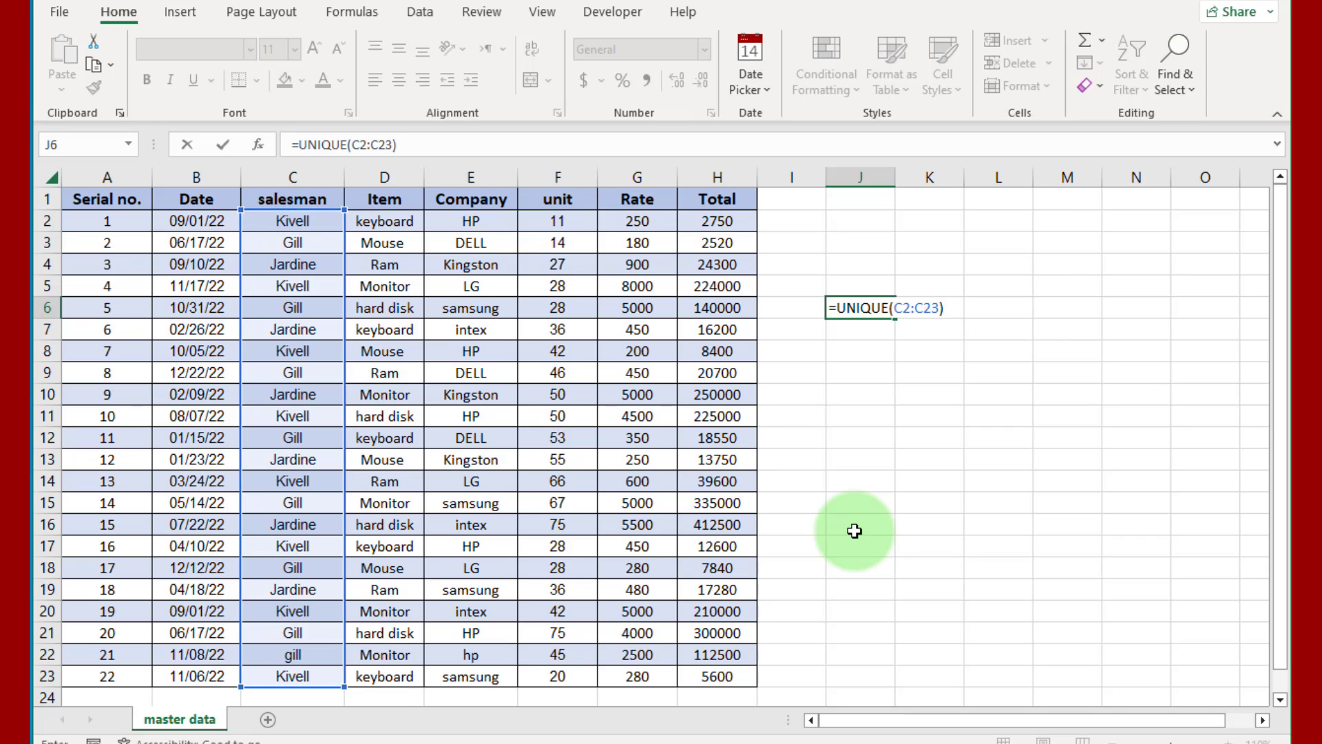
key("Return")
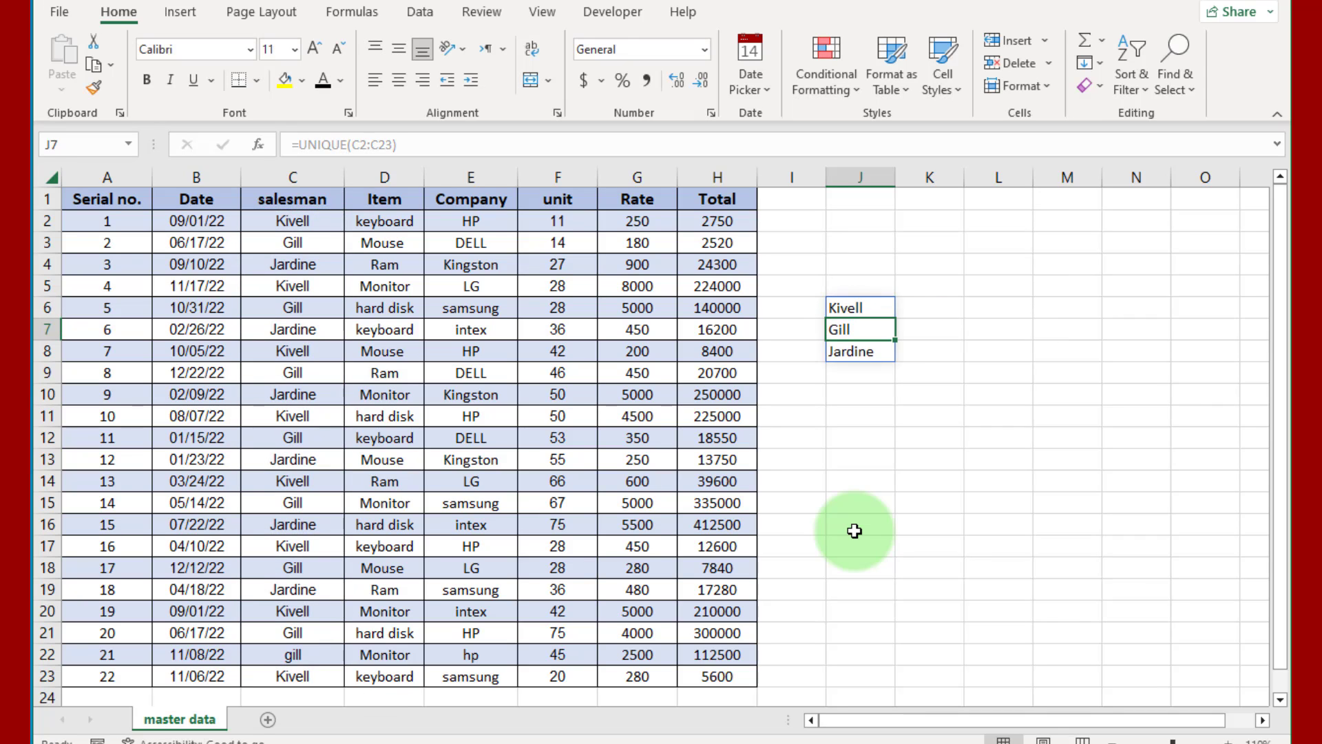
Select the spilled salesman list, the source names in column C, and the surrounding I5:K10 area.
left_click_drag(799, 282, 954, 406)
left_click_drag(289, 221, 303, 496)
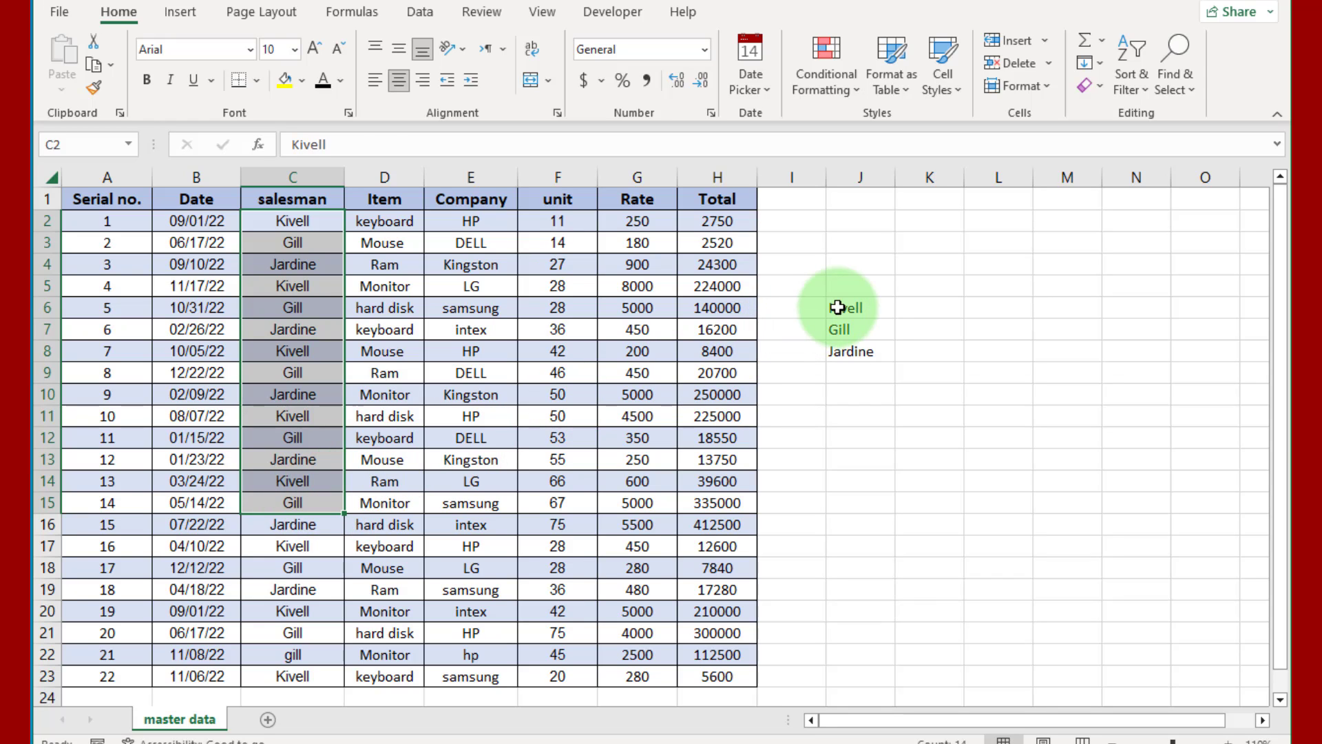
left_click_drag(838, 307, 878, 363)
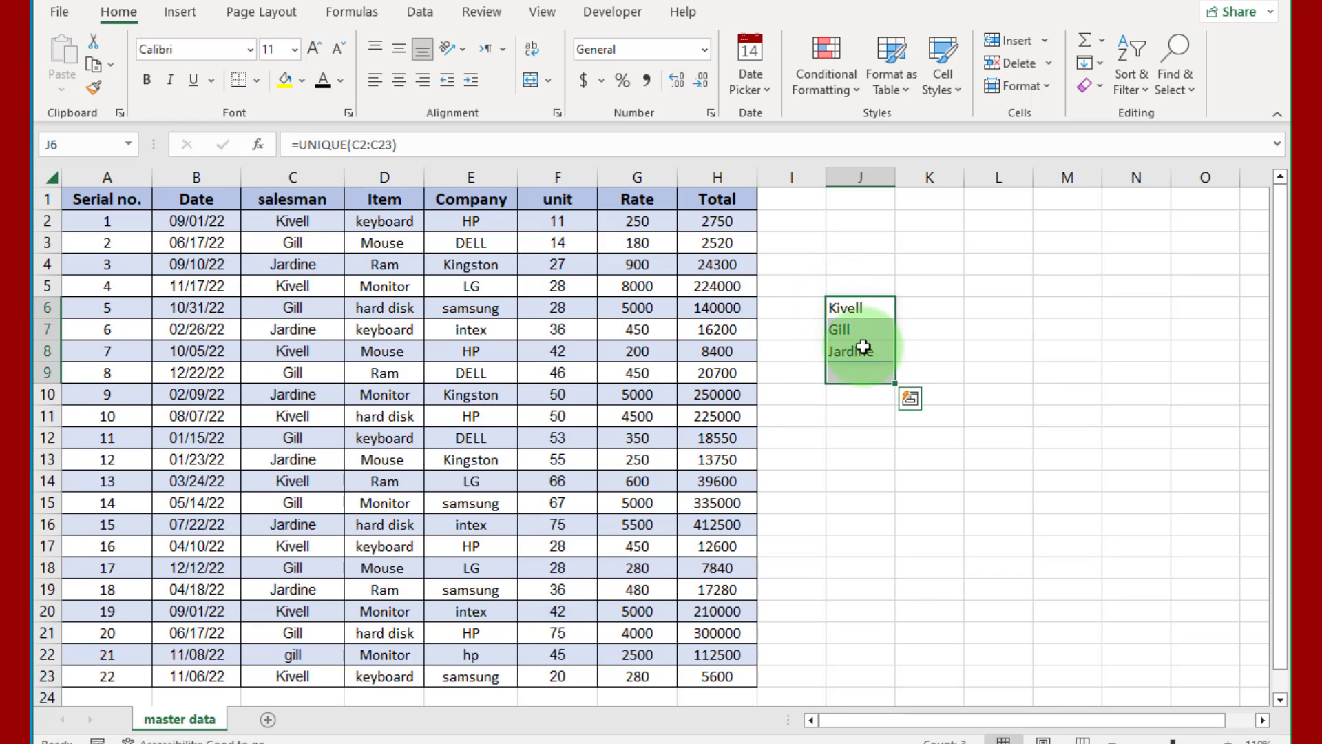
left_click_drag(811, 286, 951, 402)
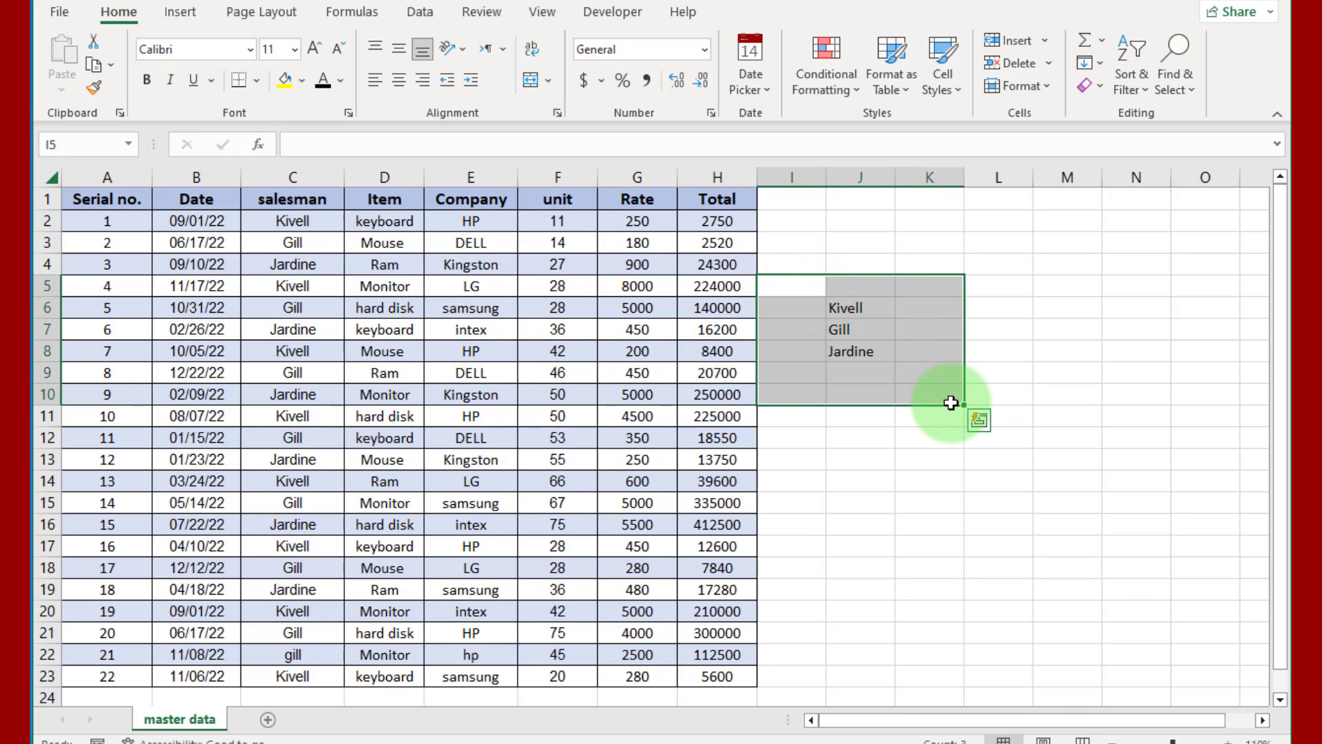
Delete the UNIQUE salesman list and review the salesman, unit and Rate values.
key("Delete")
left_click_drag(557, 220, 728, 612)
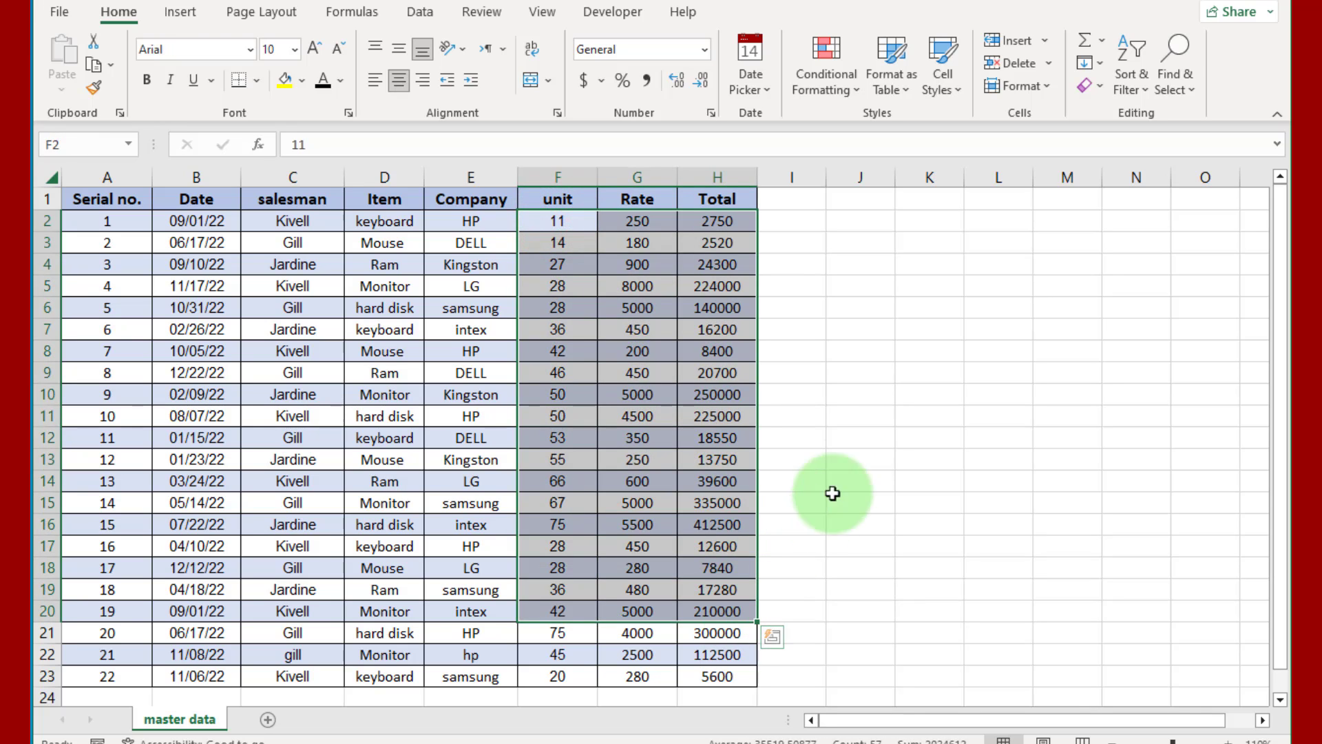
left_click(859, 458)
left_click_drag(303, 221, 307, 310)
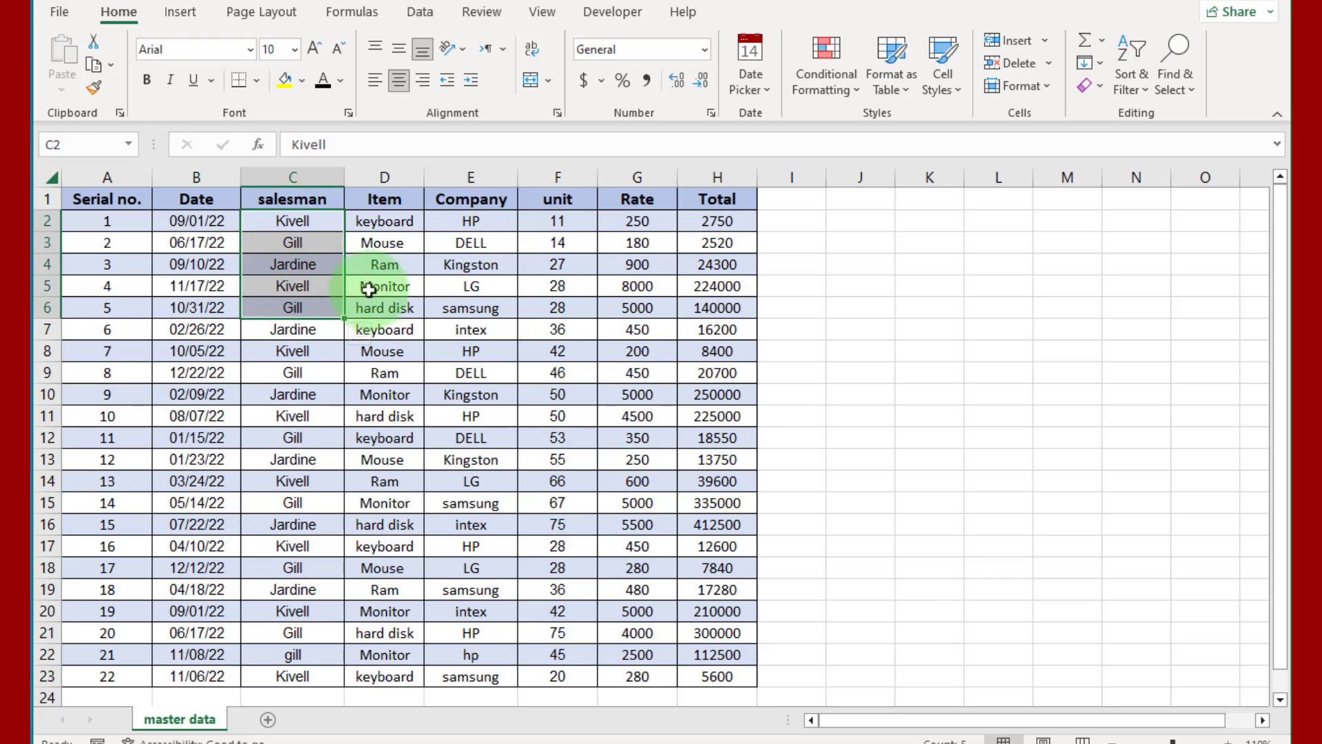
left_click_drag(582, 227, 661, 317)
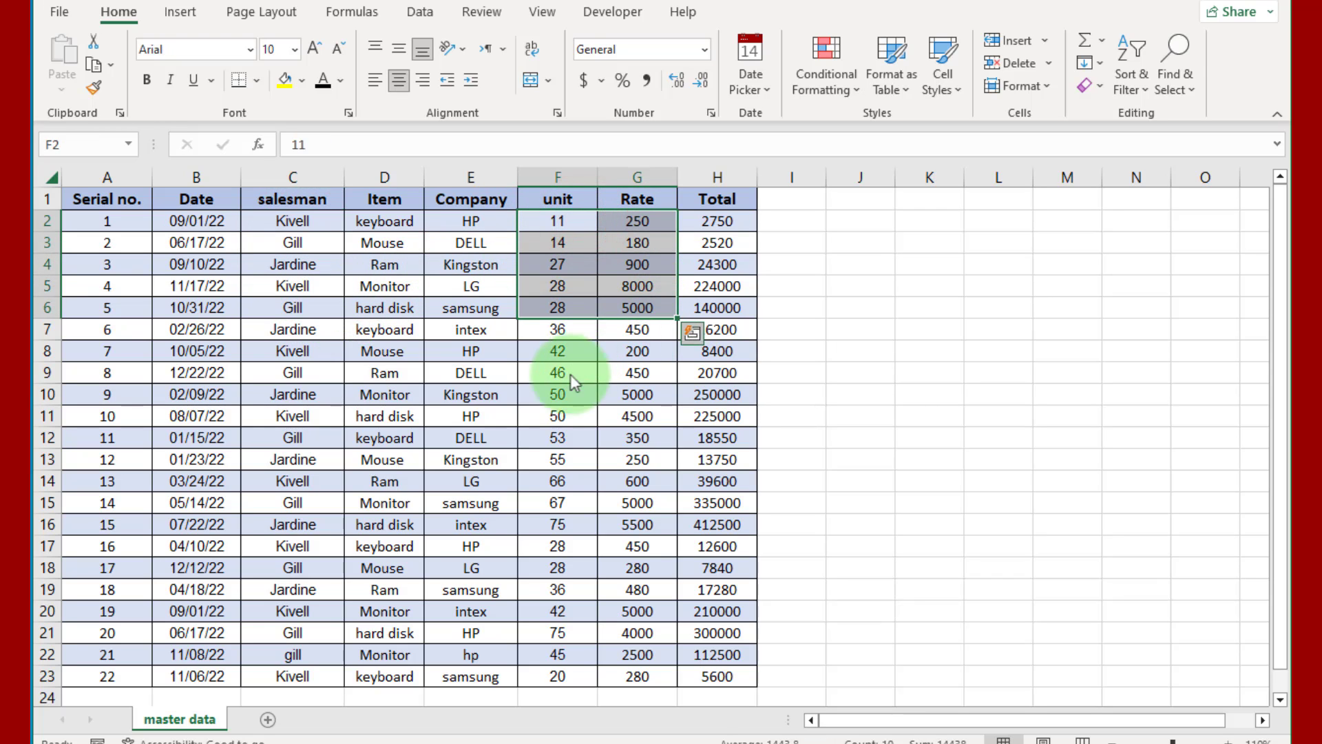
left_click(547, 389)
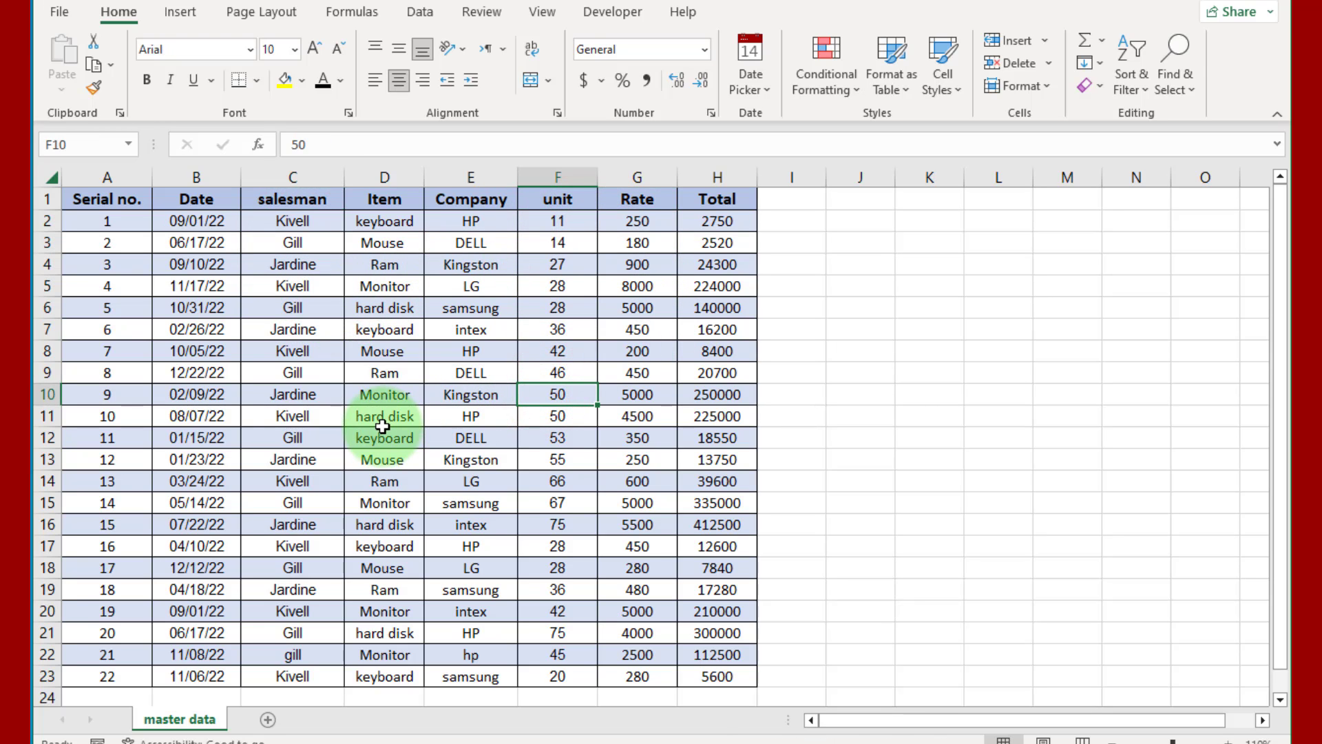
Insert a new column D before Item with the header 'data filter'.
left_click(357, 200)
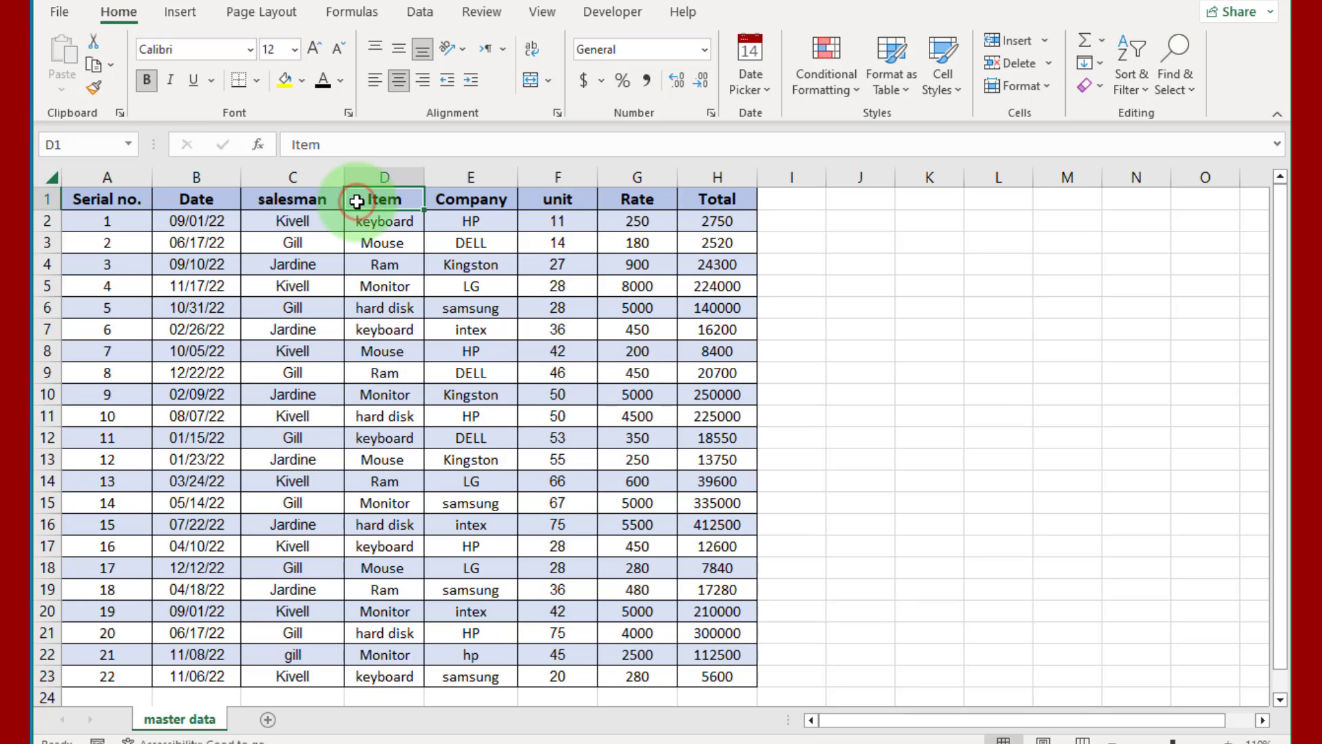
right_click(357, 199)
left_click(409, 451)
left_click(343, 516)
left_click(382, 552)
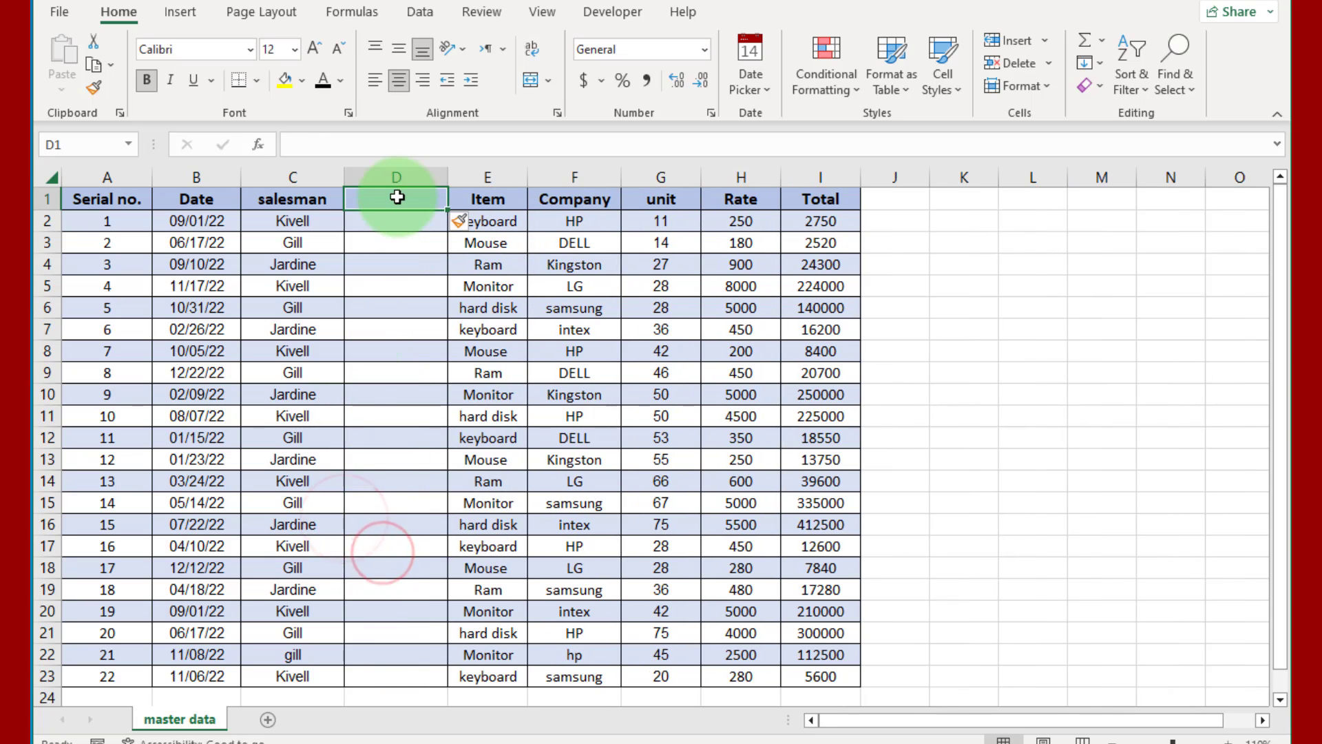
double_click(402, 198)
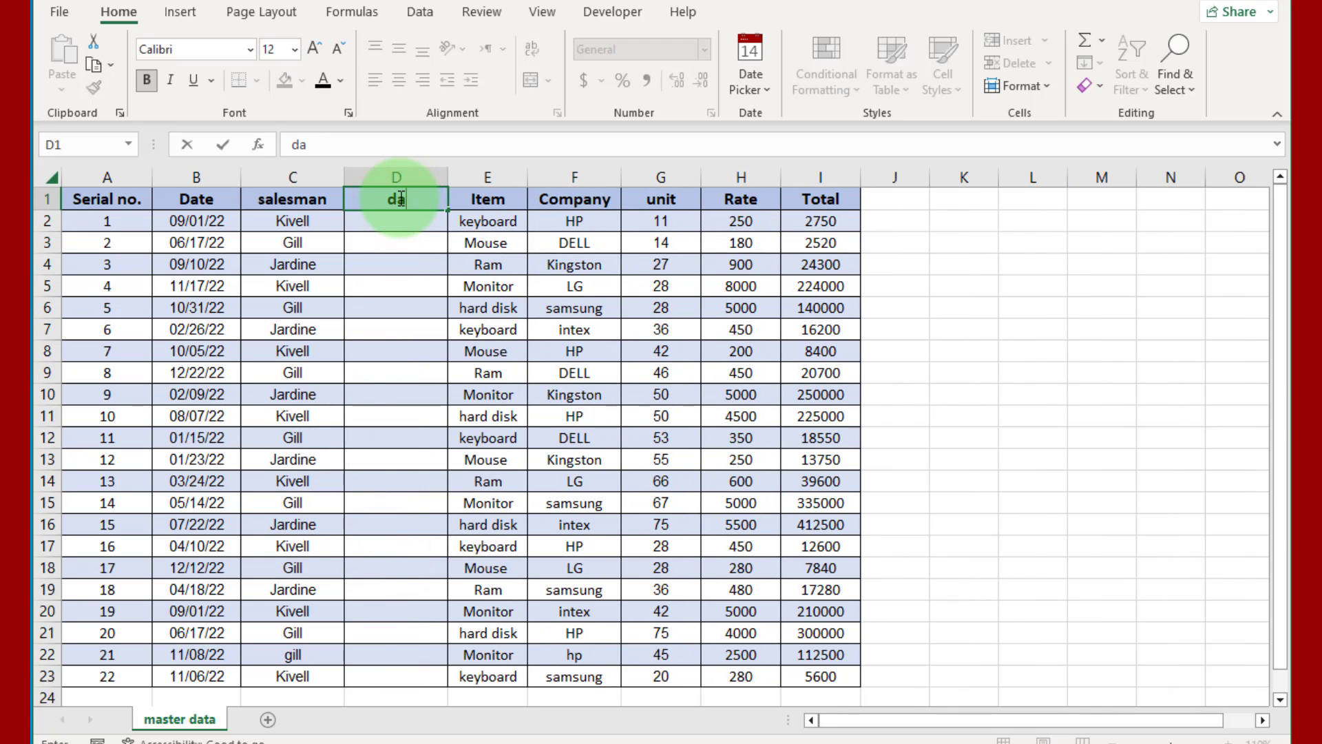
type("data filter")
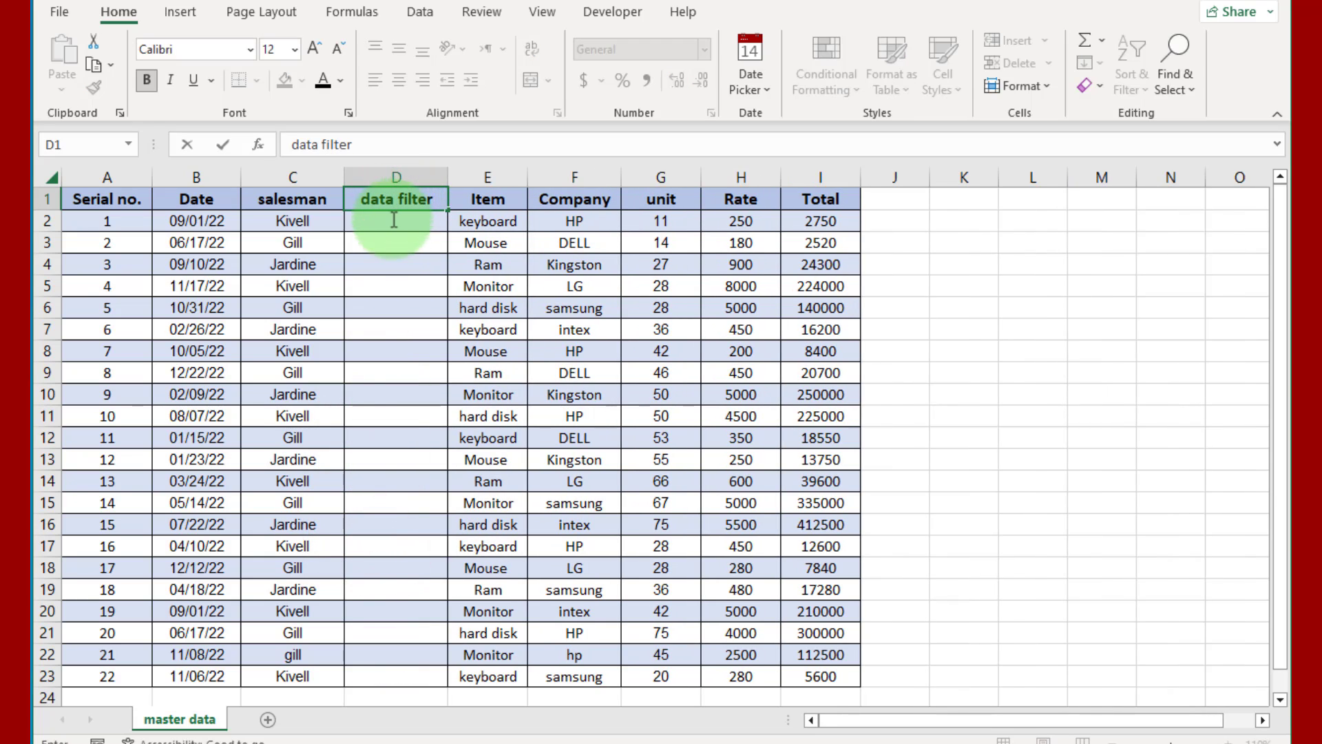
left_click(392, 221)
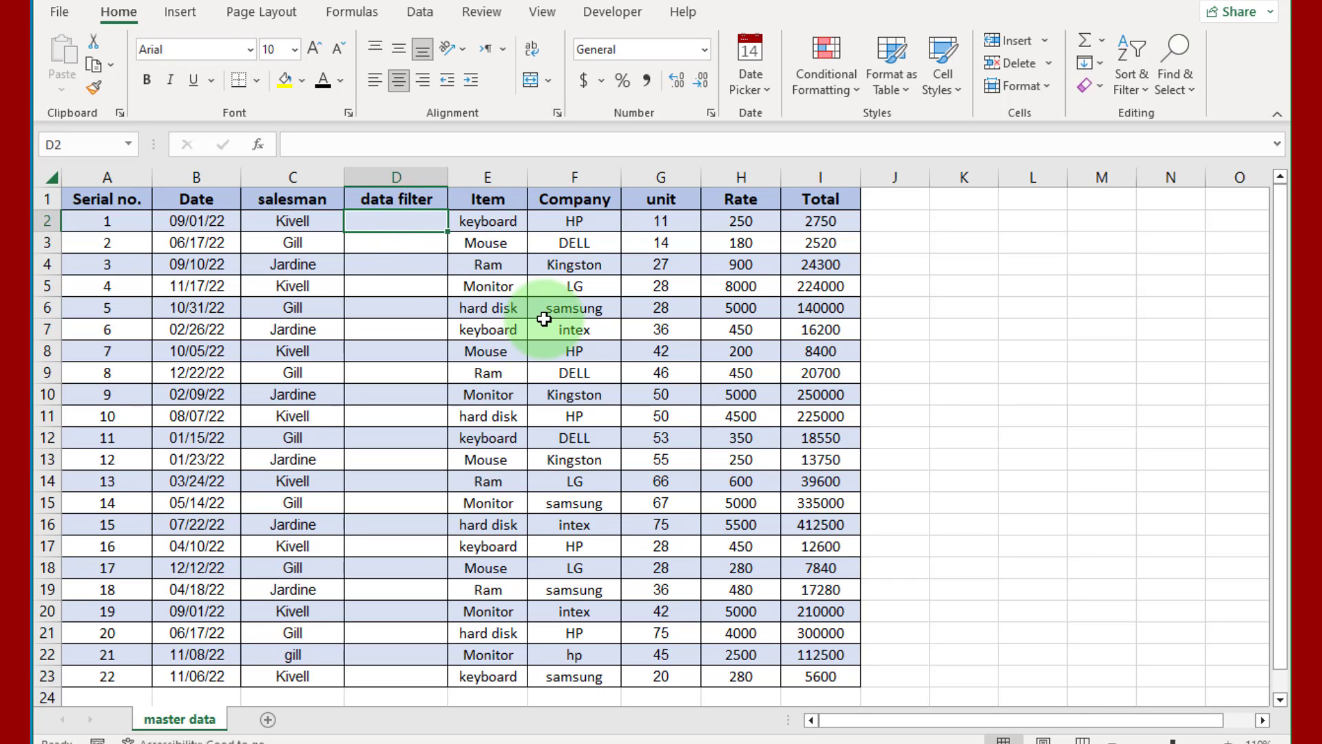
Enter =C2 in D2 and fill it down through row 23.
type("=c")
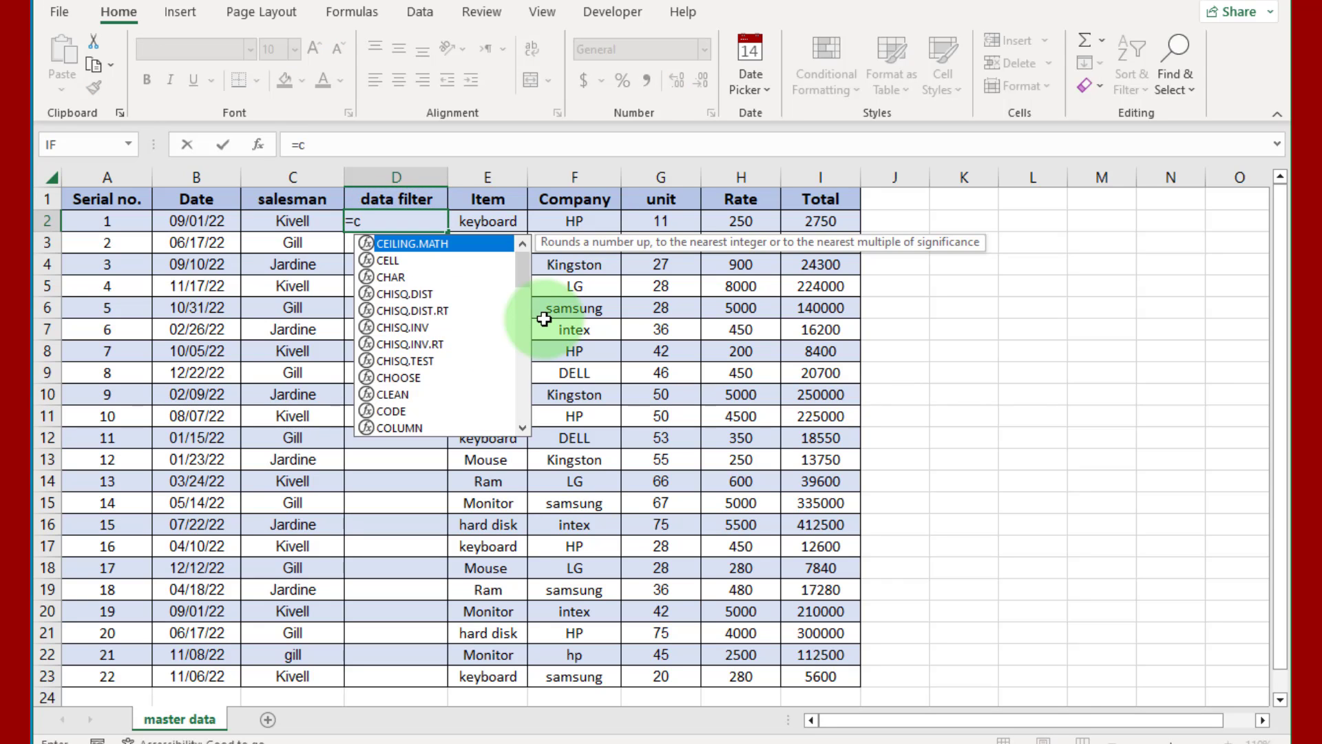
type("2")
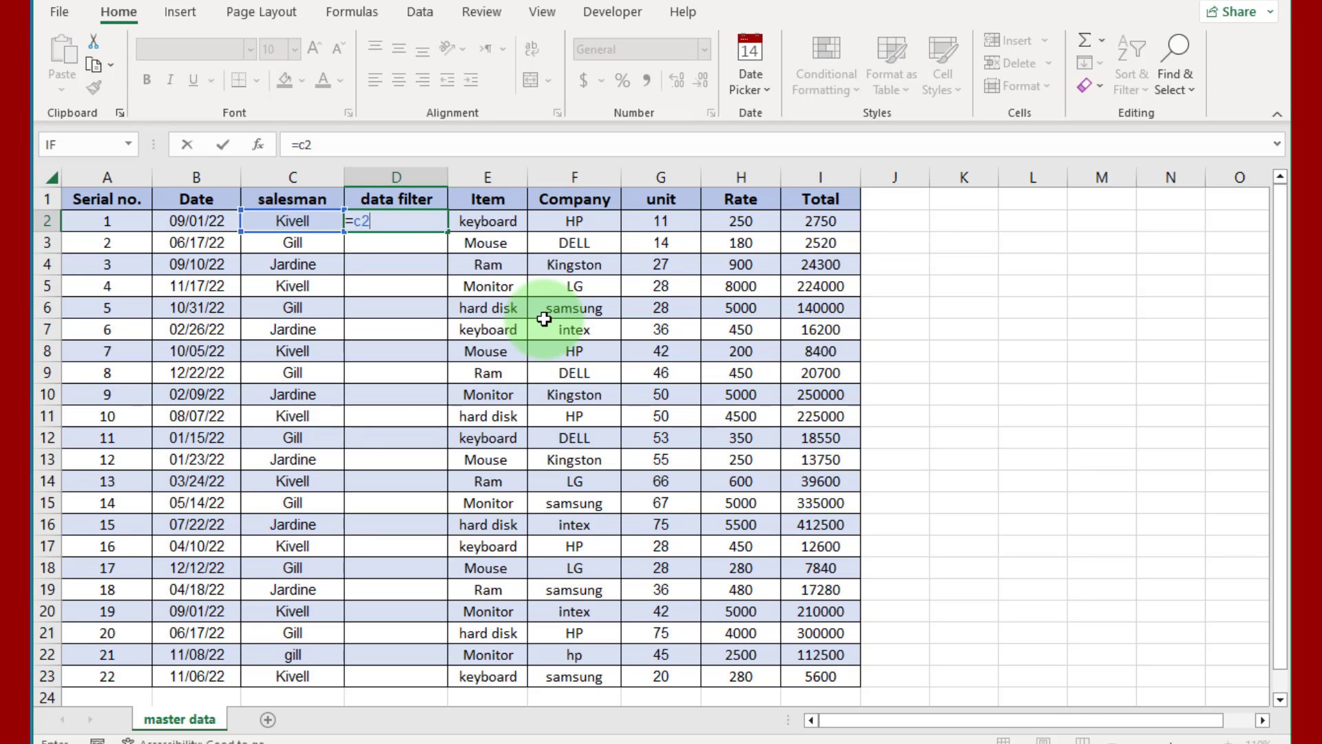
key("Return")
left_click(434, 221)
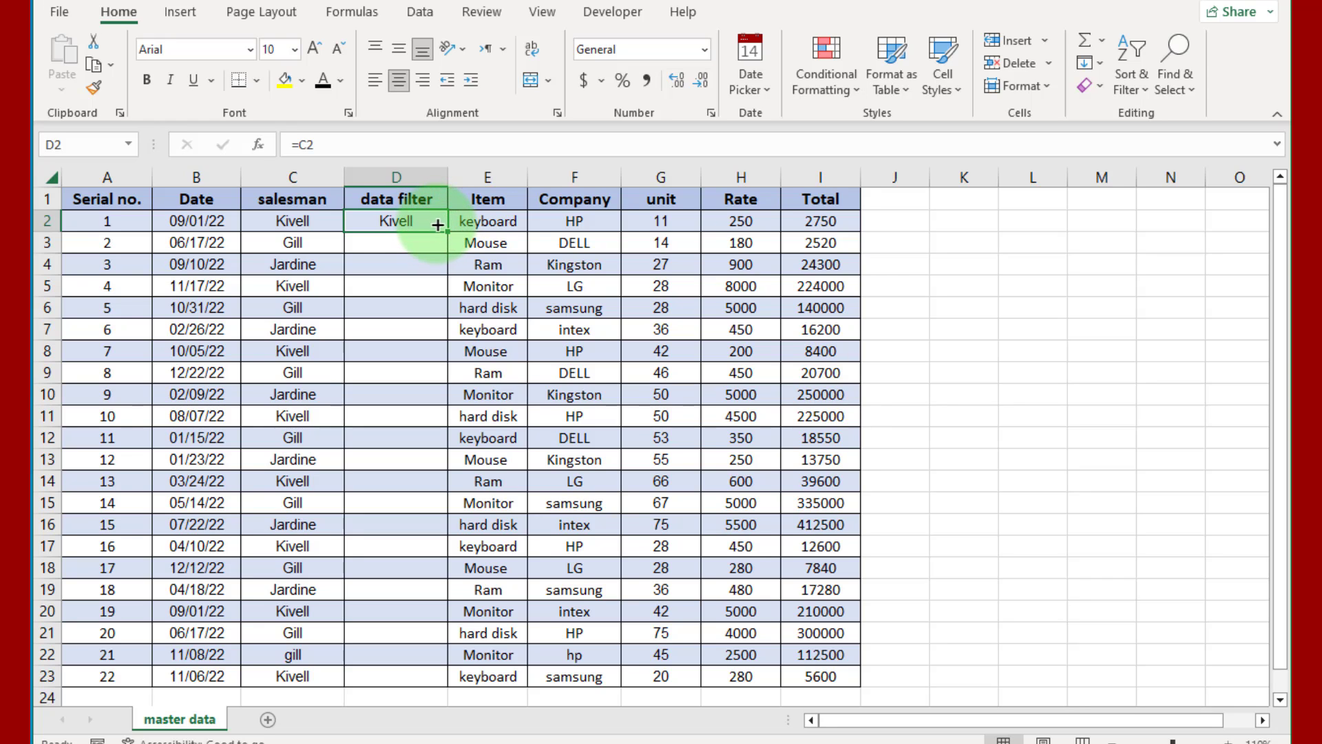
double_click(447, 231)
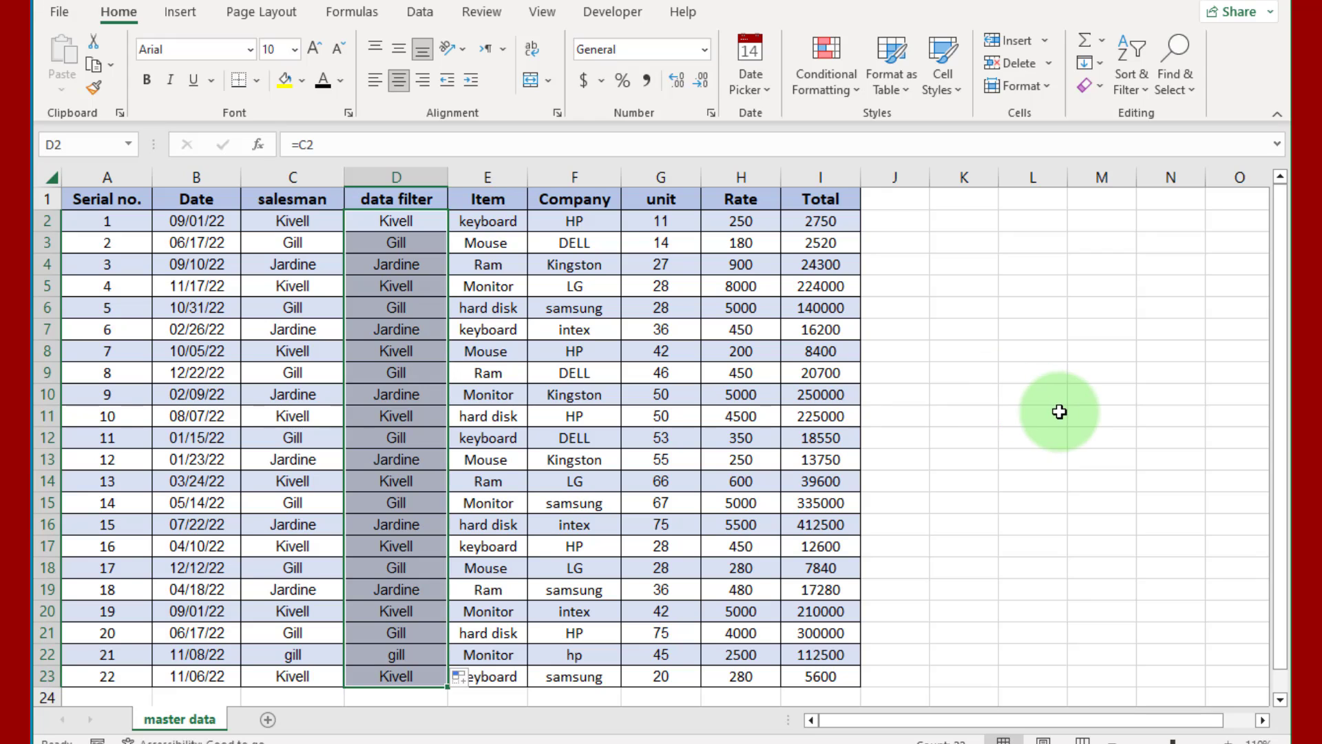
left_click(928, 264)
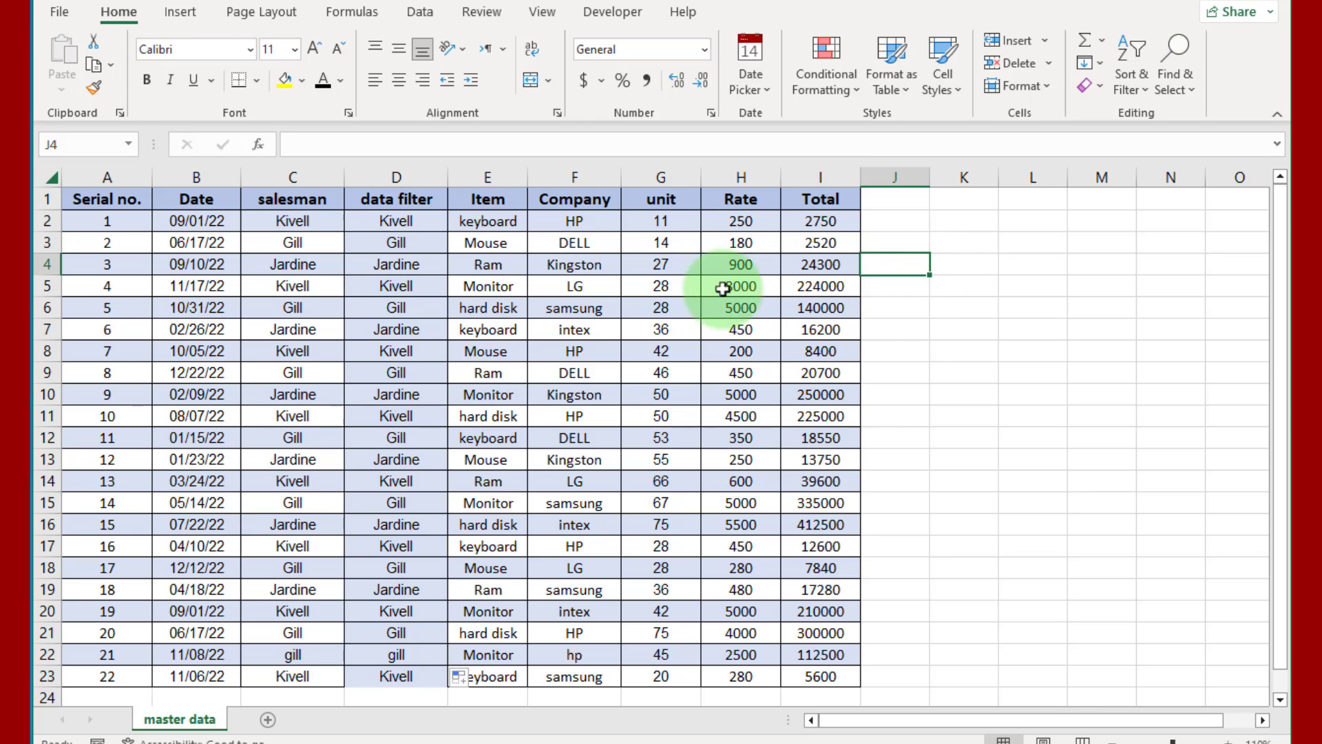
Convert A1:I23 into a table with headers and apply the first Light table style.
left_click(289, 344)
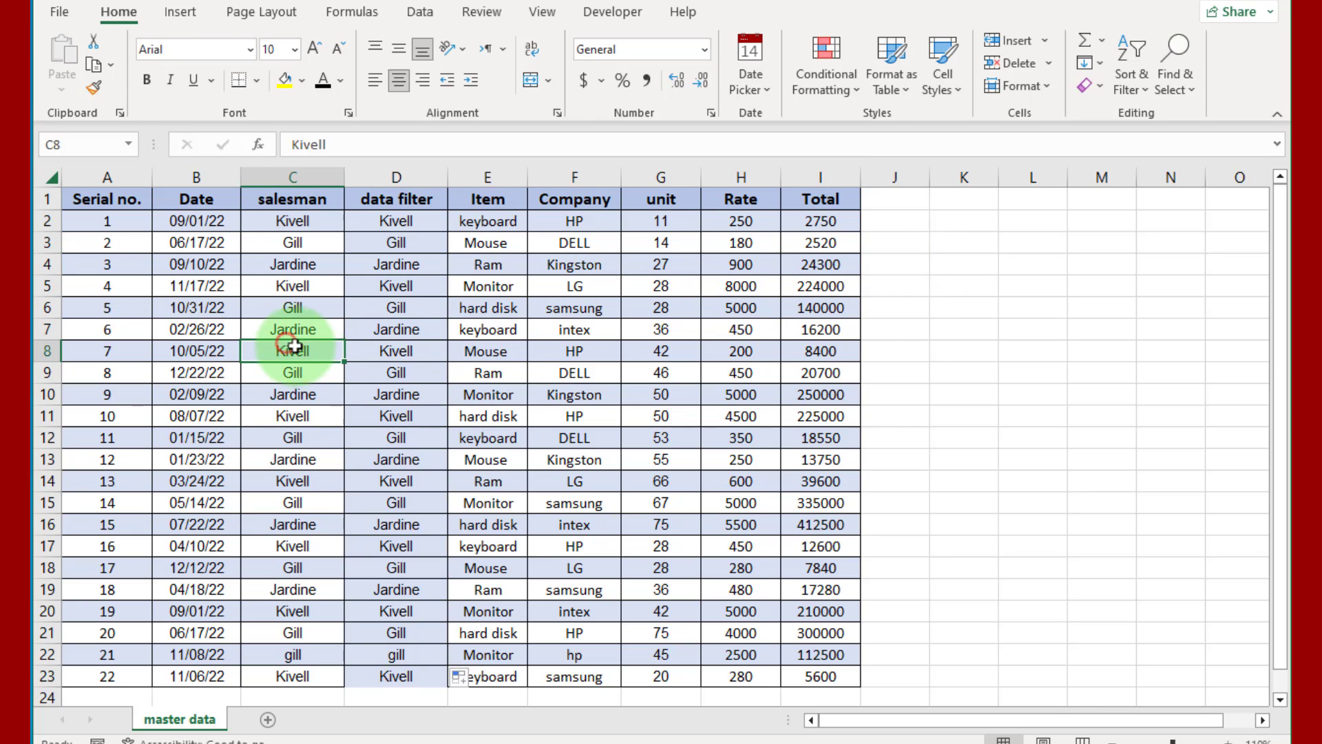
left_click(380, 376)
key("ctrl+t")
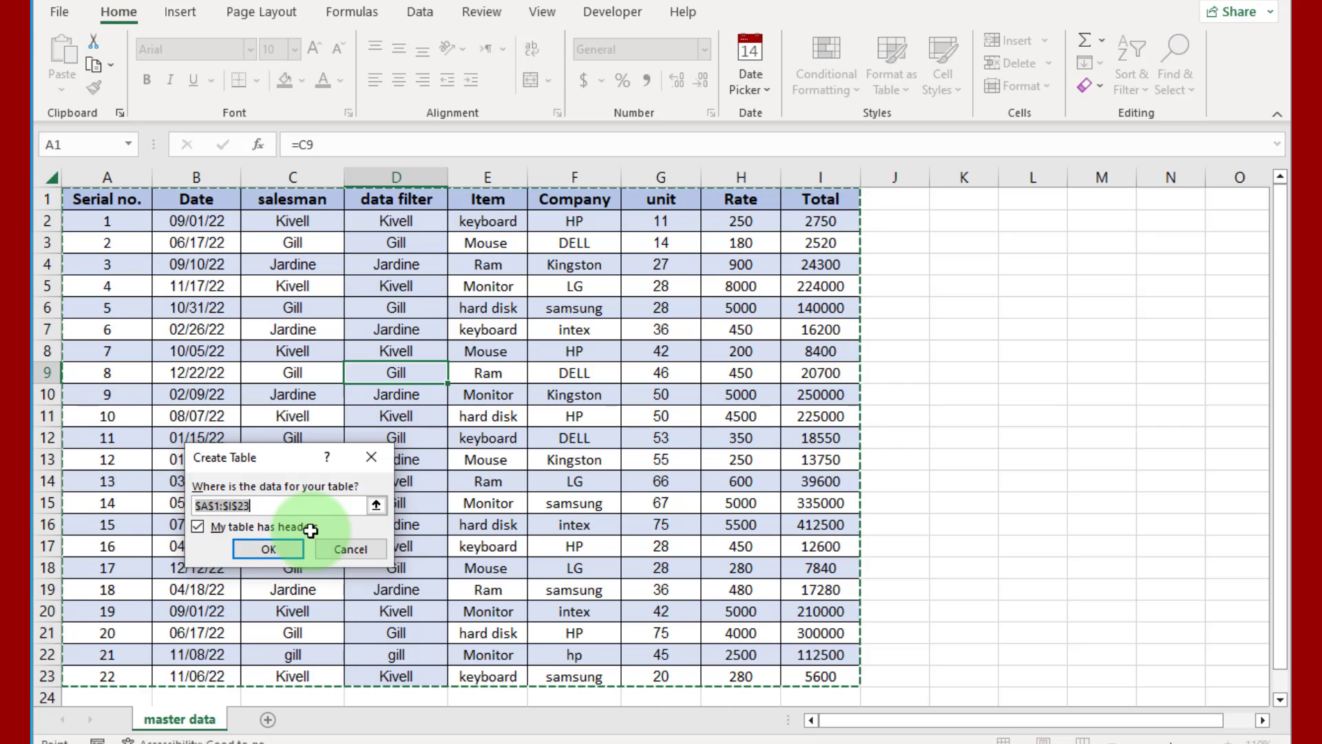
left_click(277, 549)
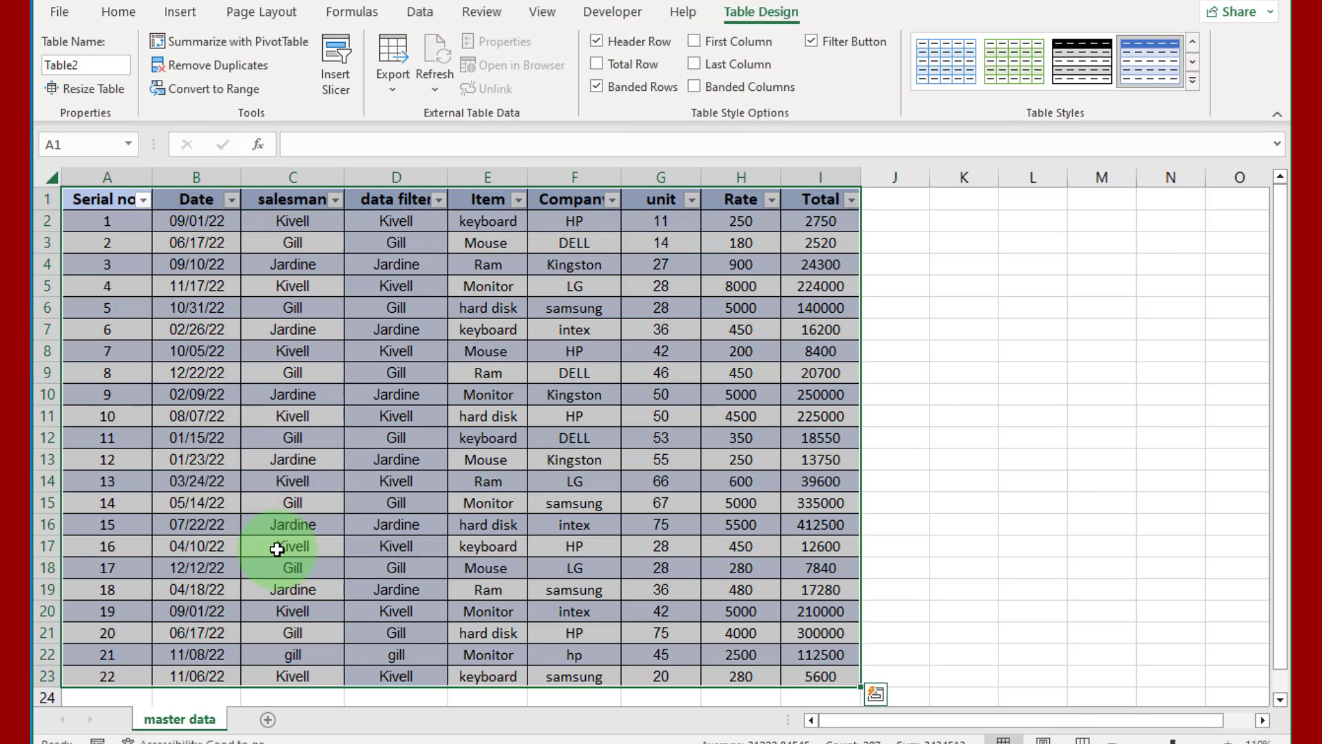
left_click(1193, 80)
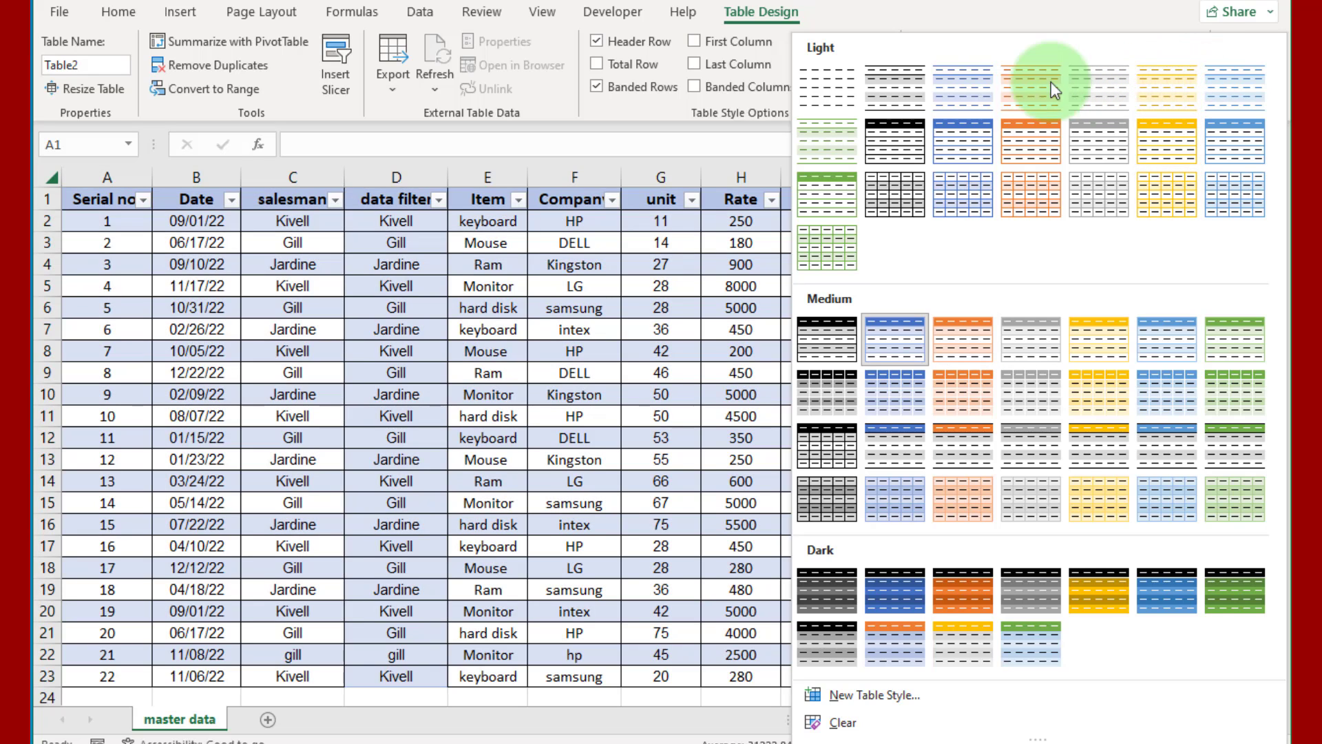
left_click(824, 84)
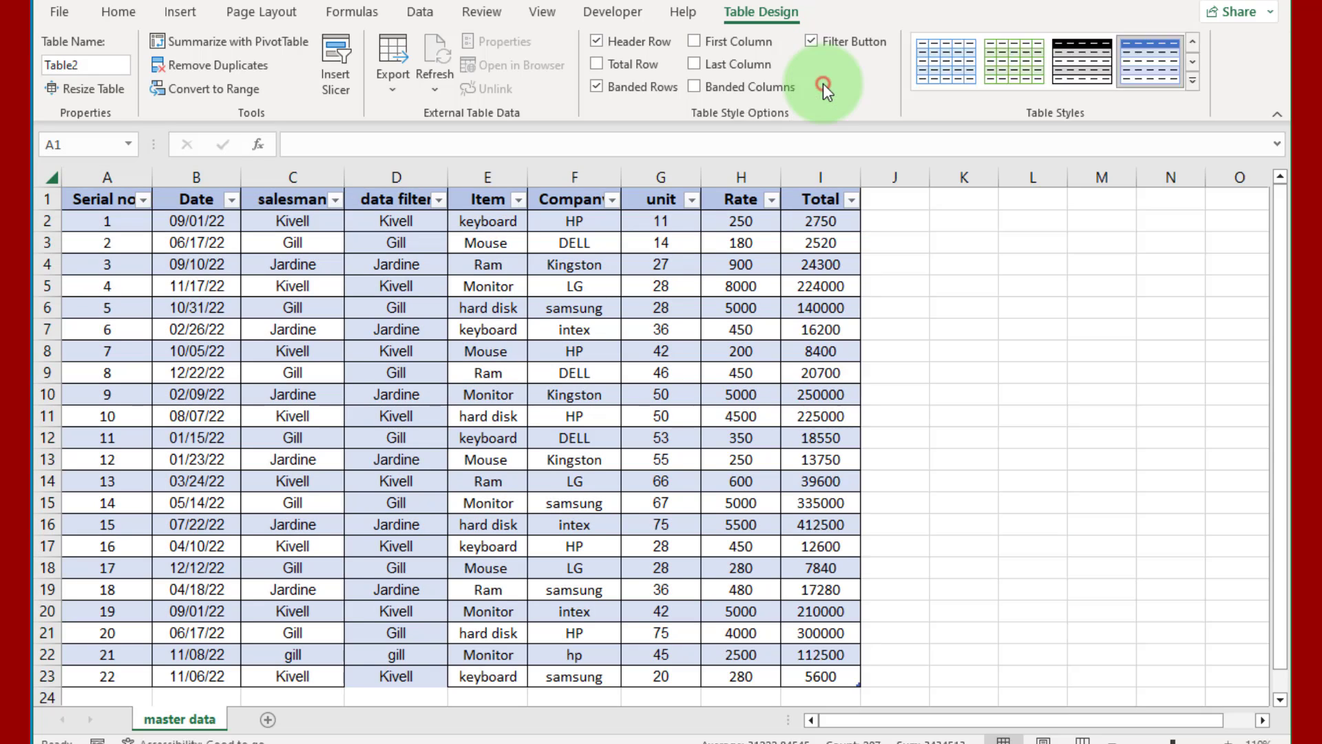
Insert a PivotTable from the Table2 range onto a new worksheet.
left_click(317, 351)
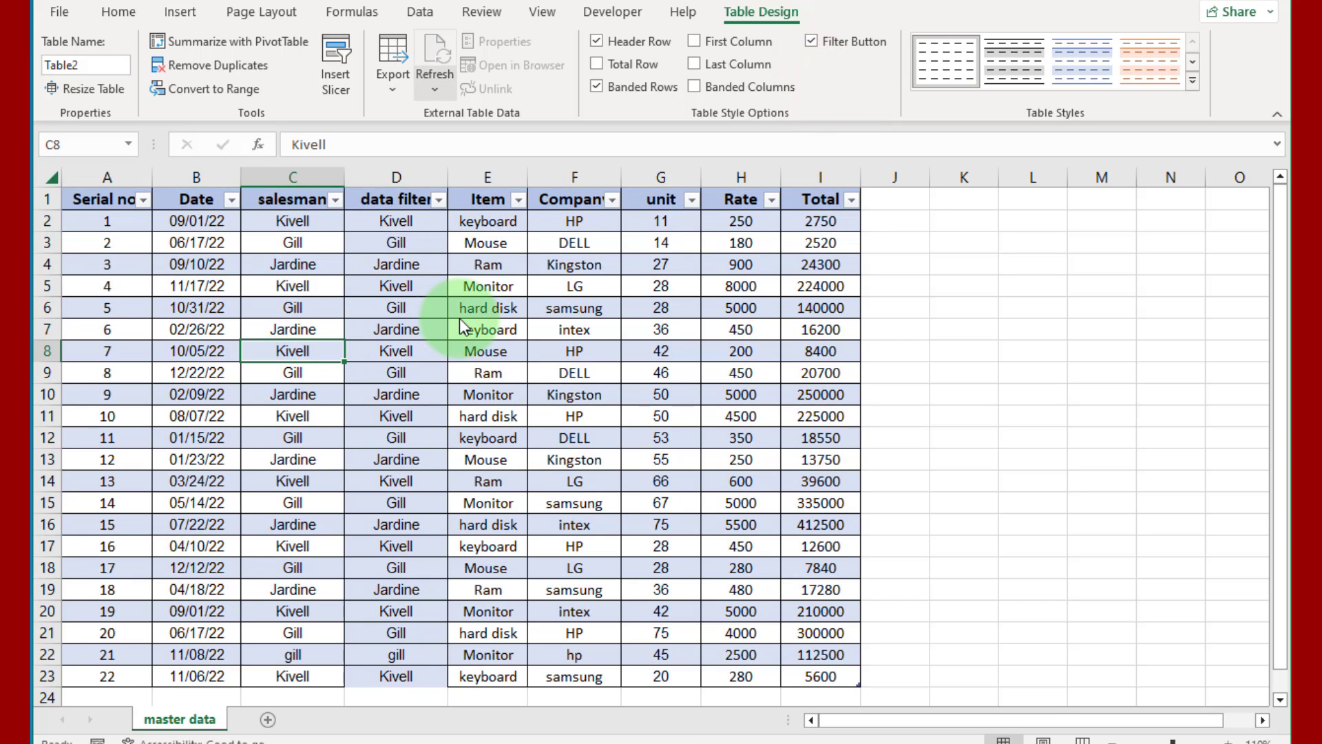
left_click(180, 12)
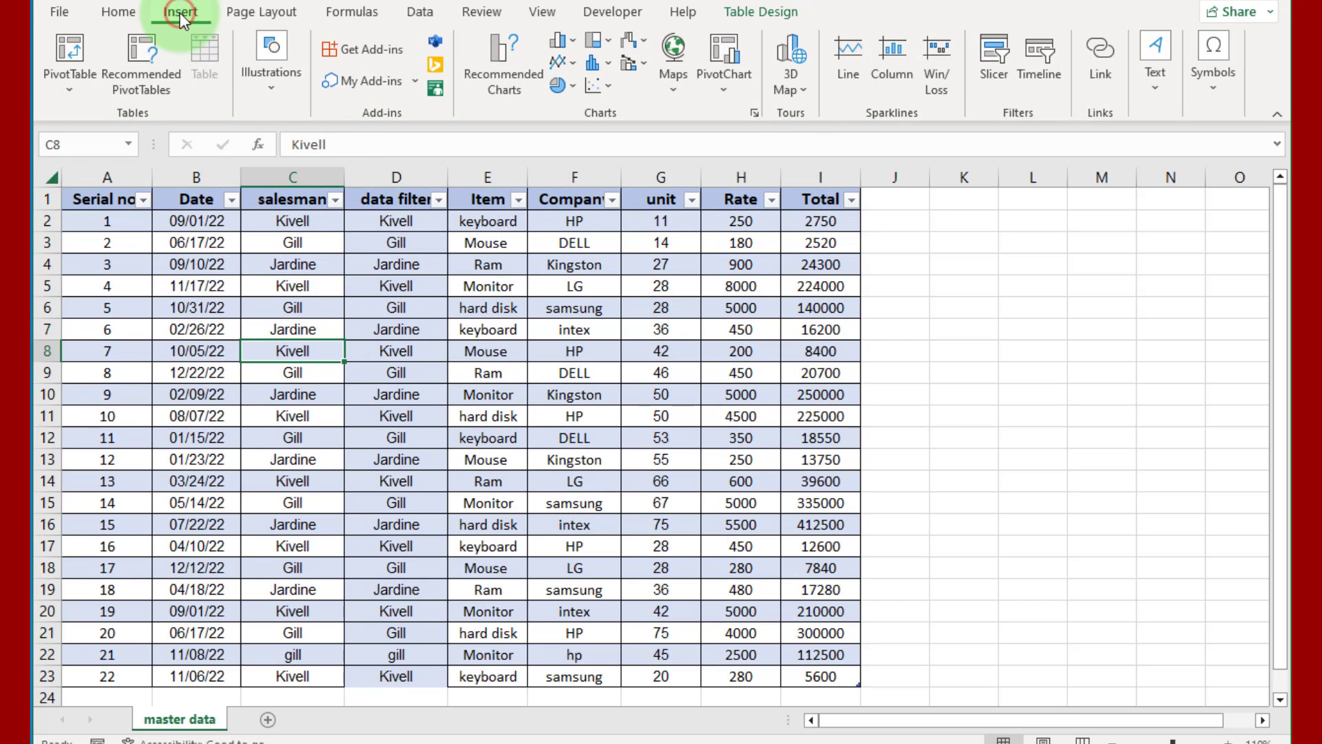
left_click(69, 92)
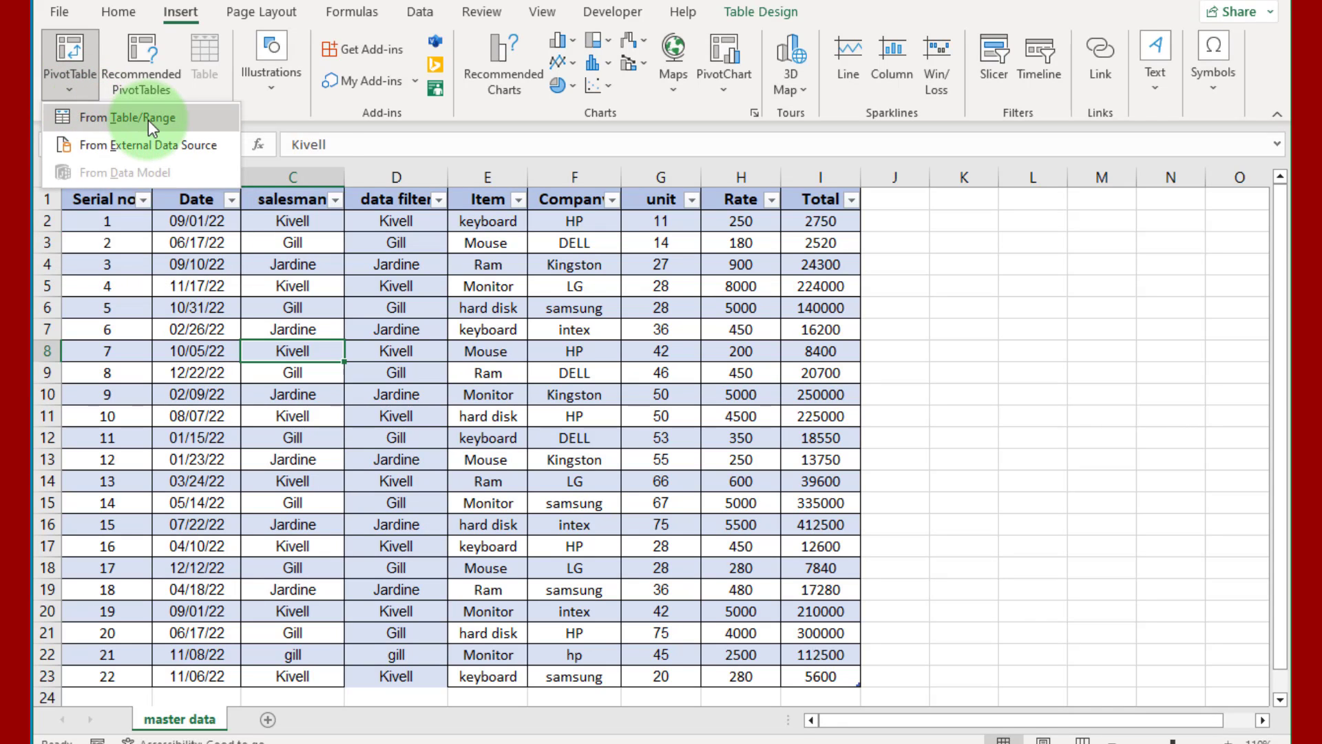
left_click(147, 119)
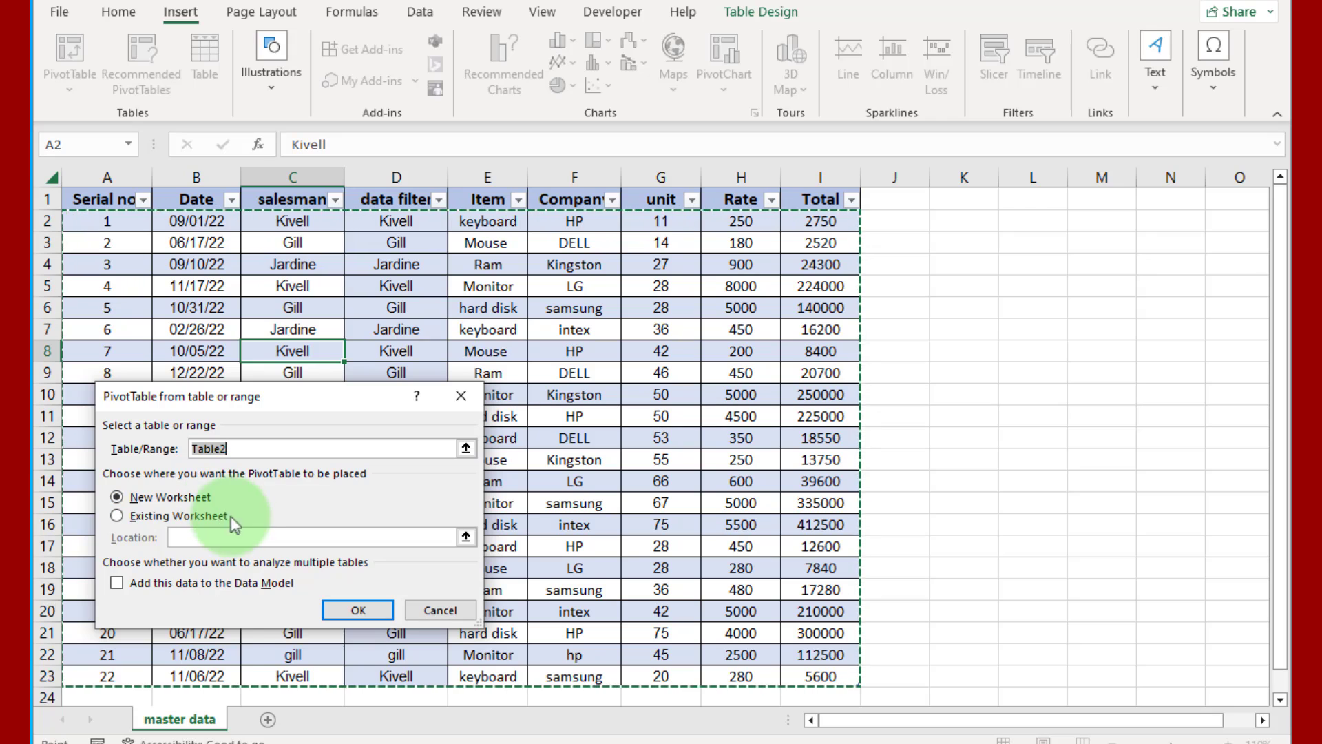
left_click(357, 609)
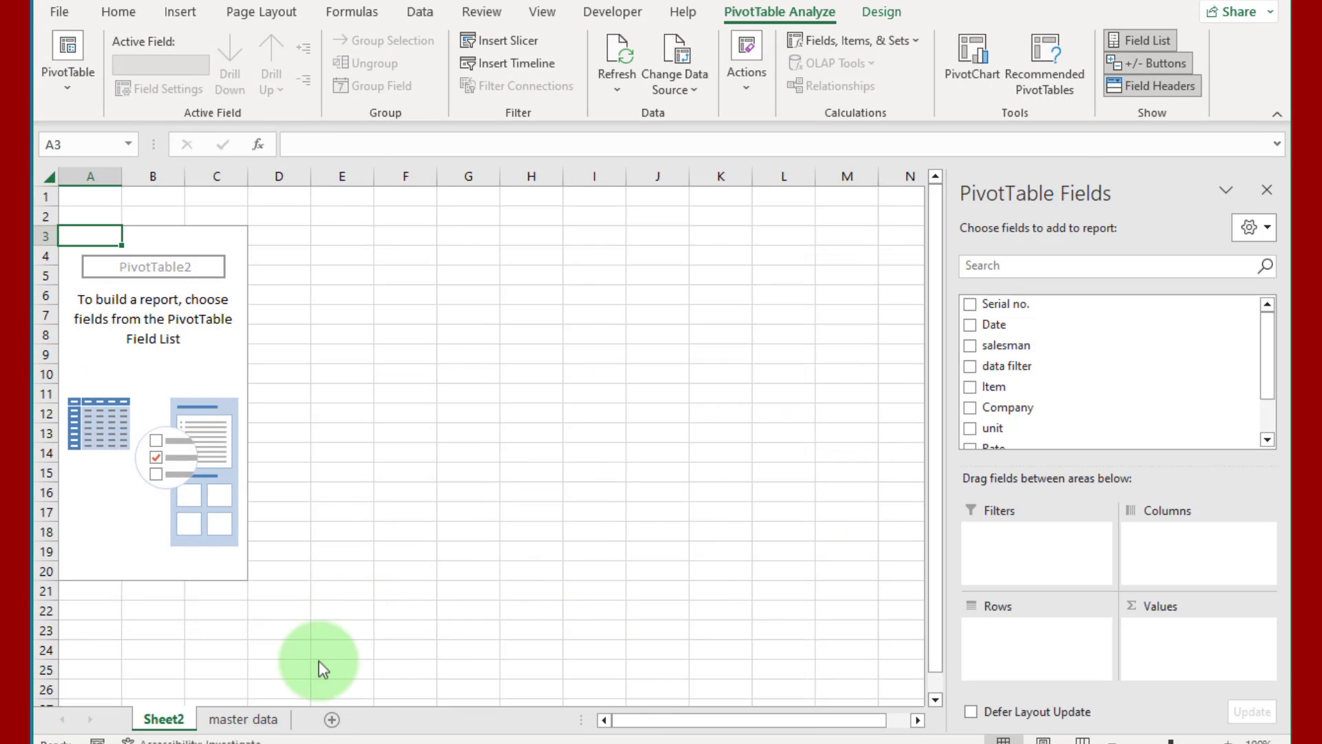
Rename Sheet2 to 'data set'.
right_click(160, 719)
left_click(228, 503)
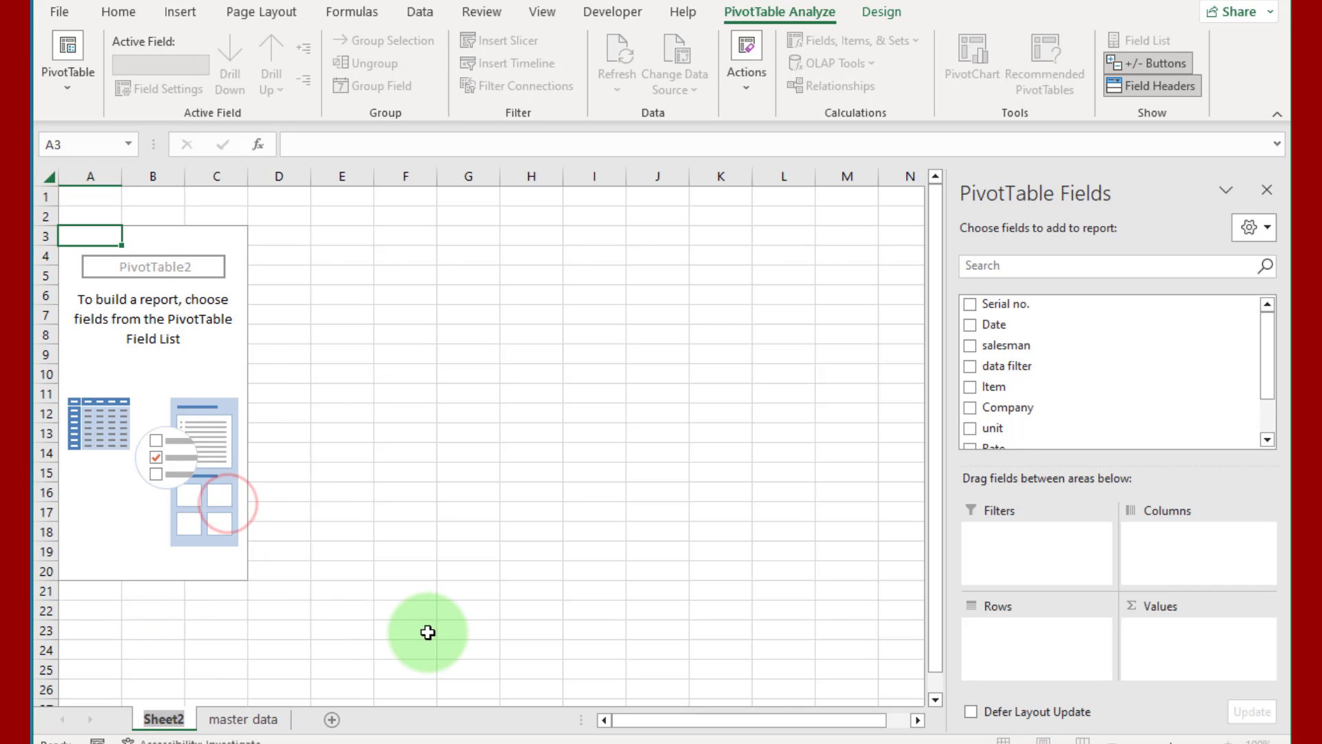
type("data s")
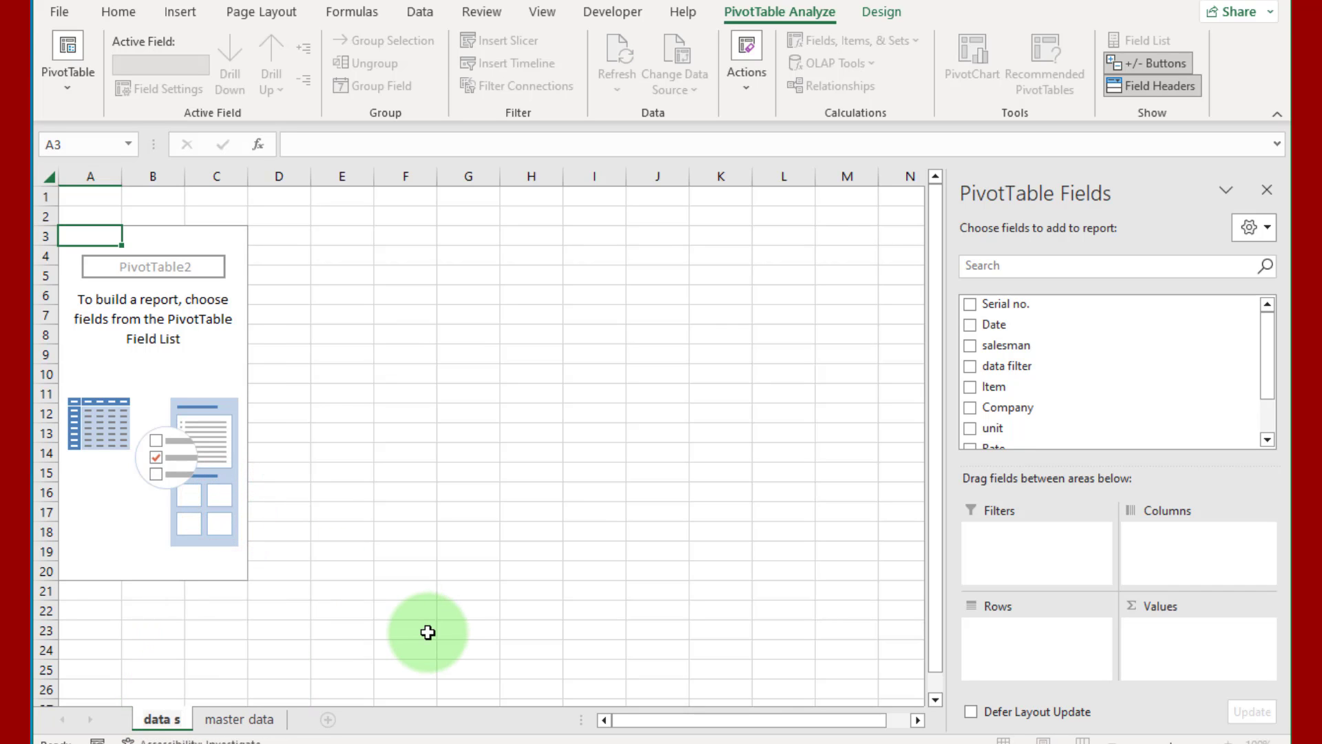
type("et")
key("Return")
Turn on the Classic PivotTable layout in PivotTable Options > Display.
right_click(215, 355)
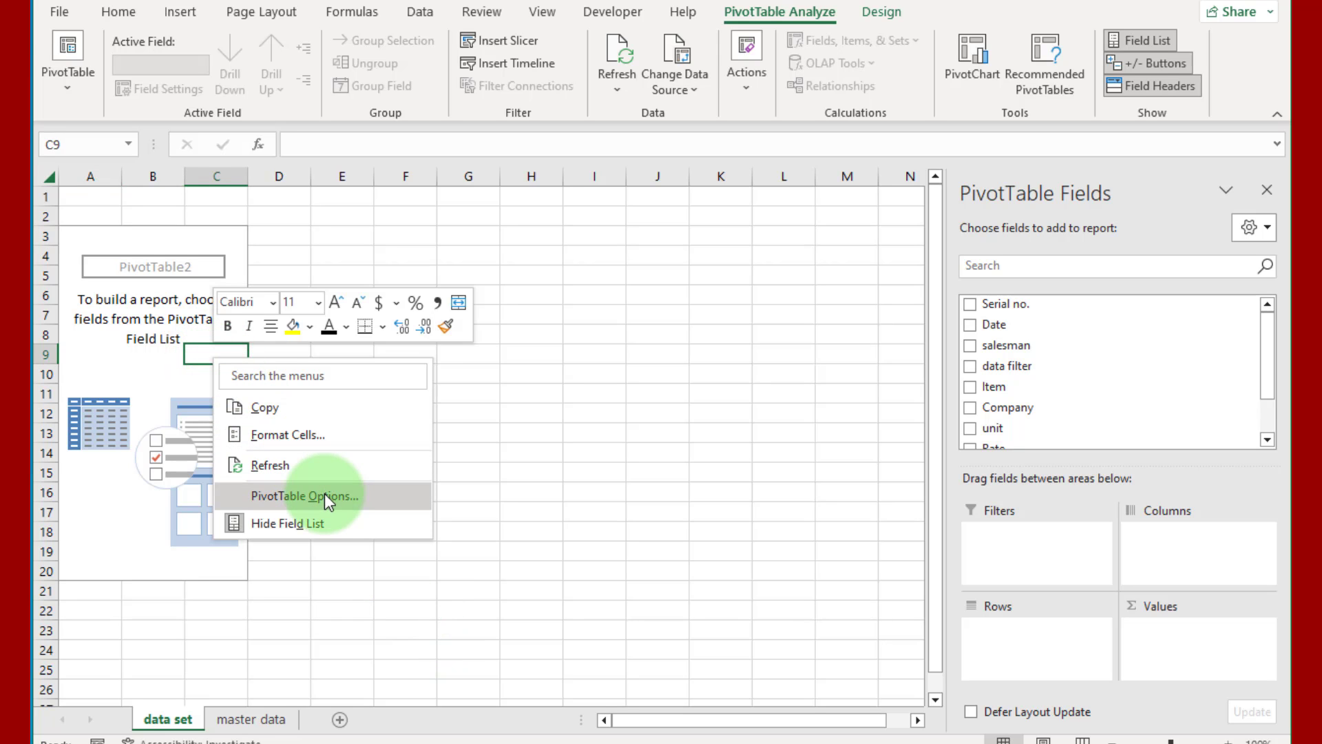
left_click(325, 493)
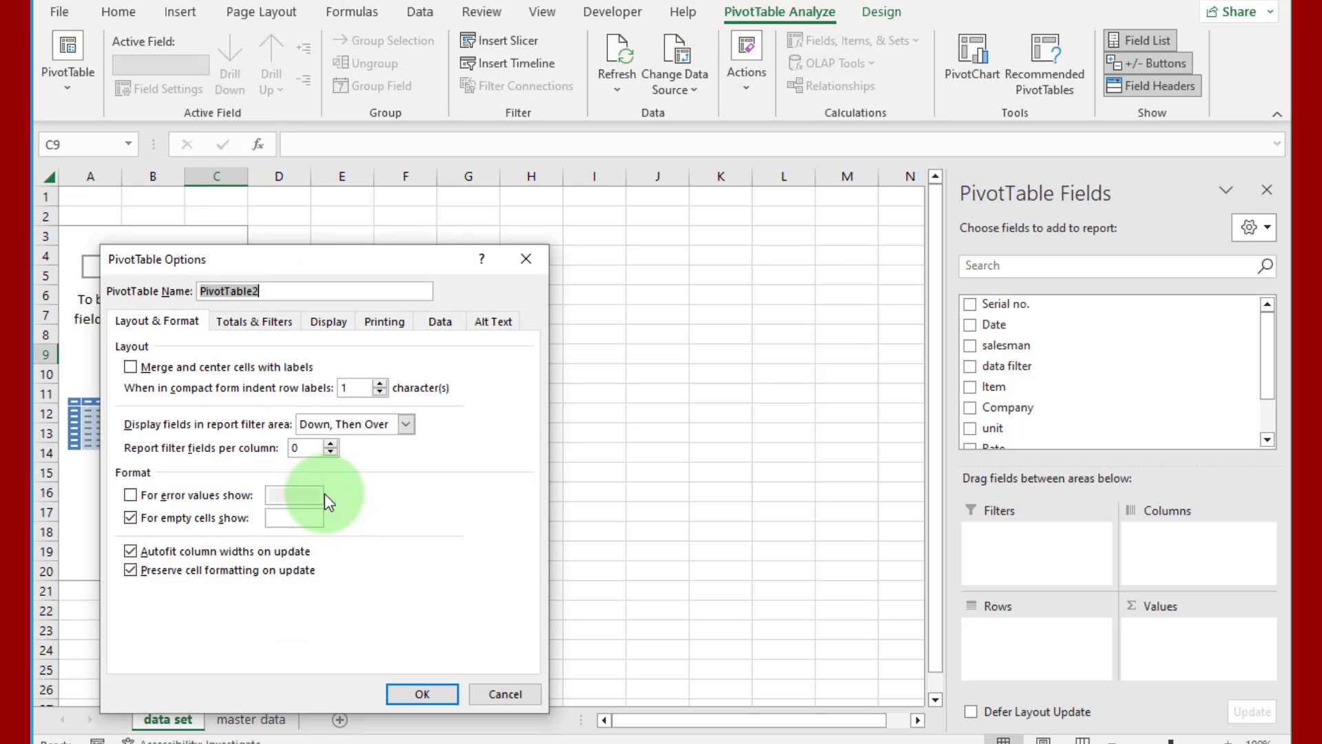
left_click(337, 329)
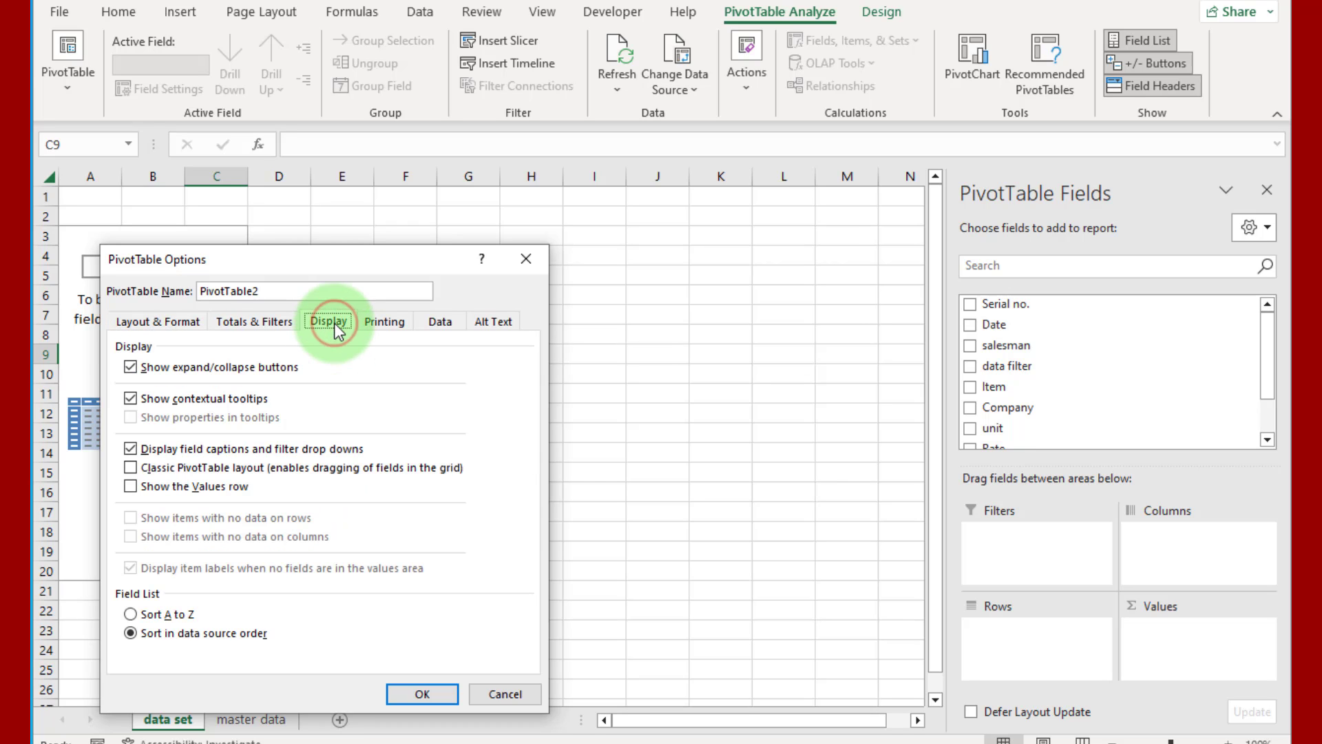
left_click(129, 469)
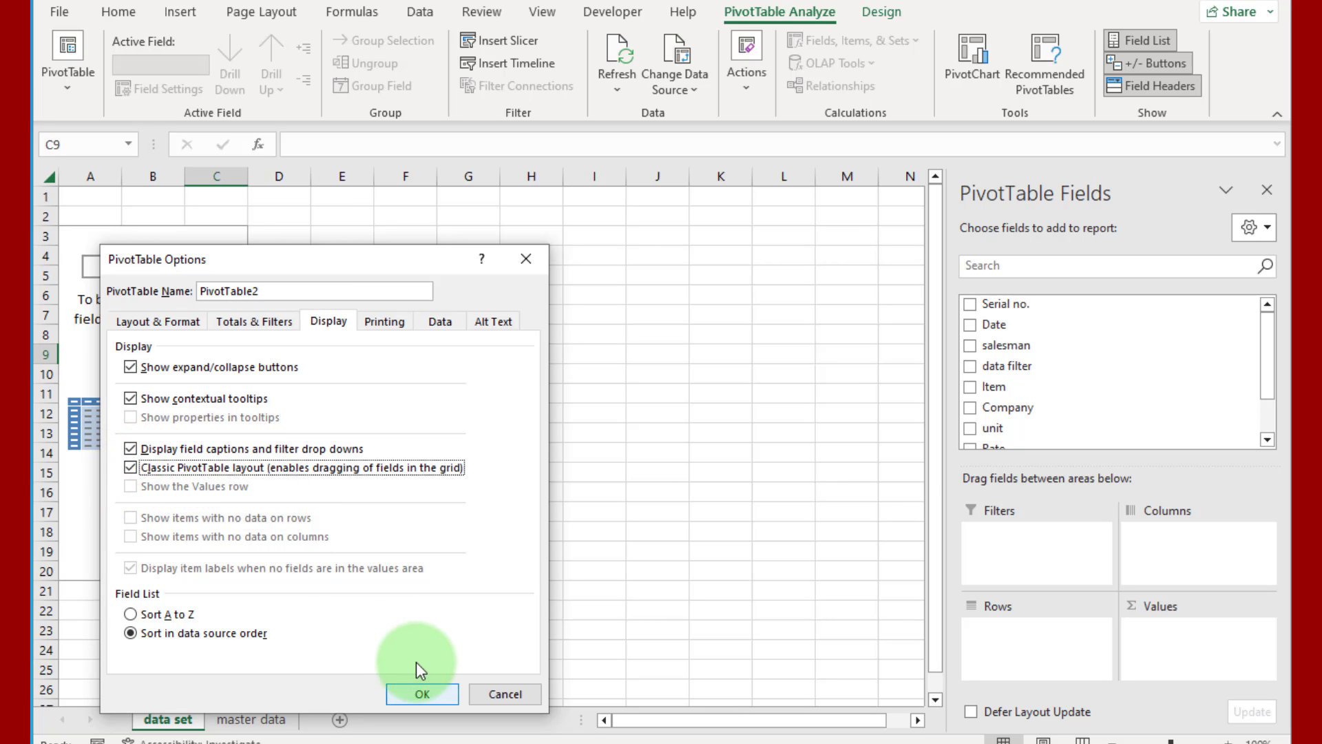
left_click(433, 693)
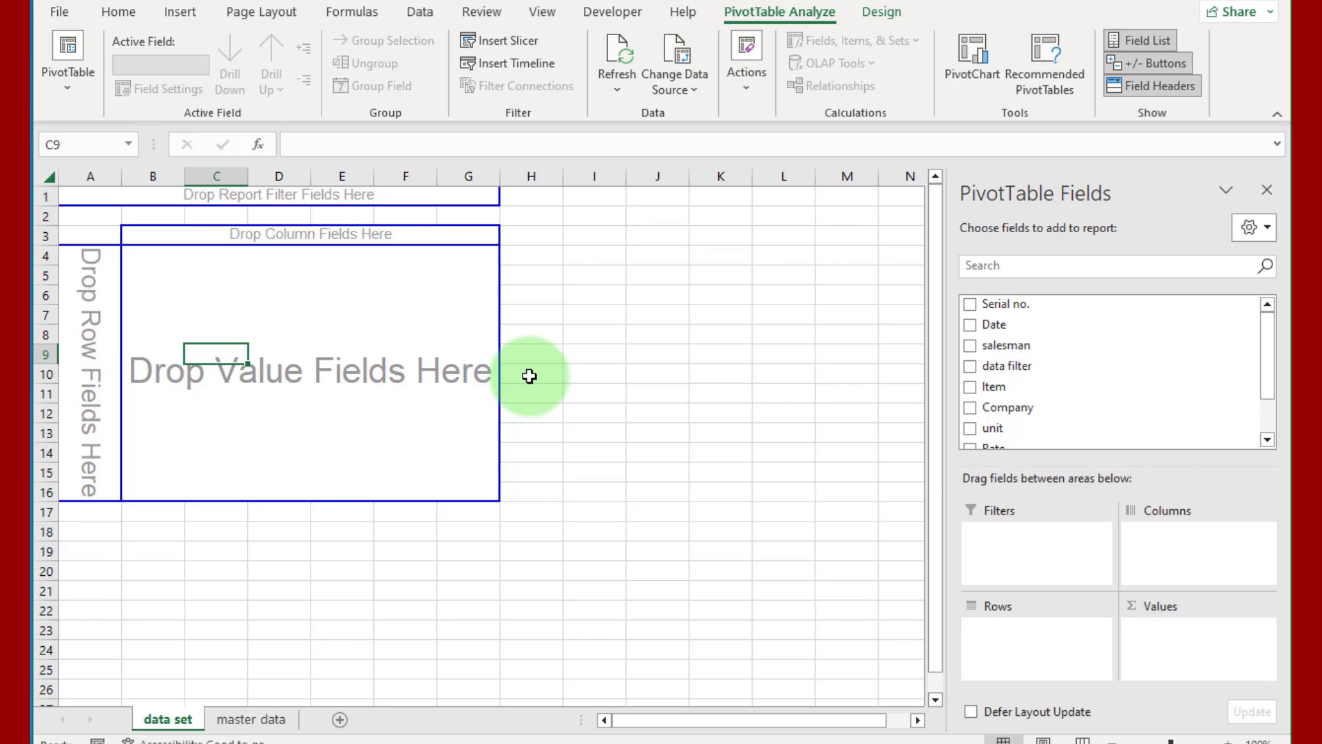
Add Serial no., Date, salesman, Item and Company as pivot row fields.
left_click(969, 304)
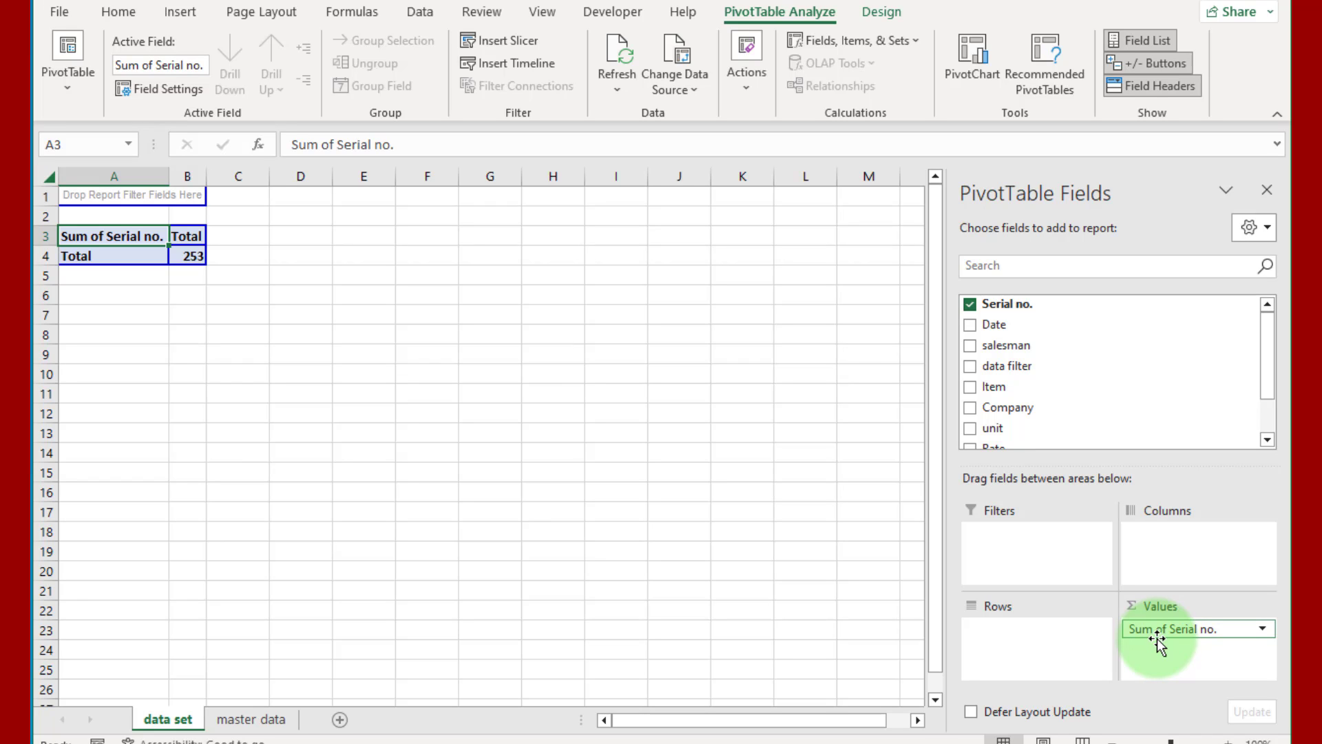
left_click_drag(1158, 638, 1023, 631)
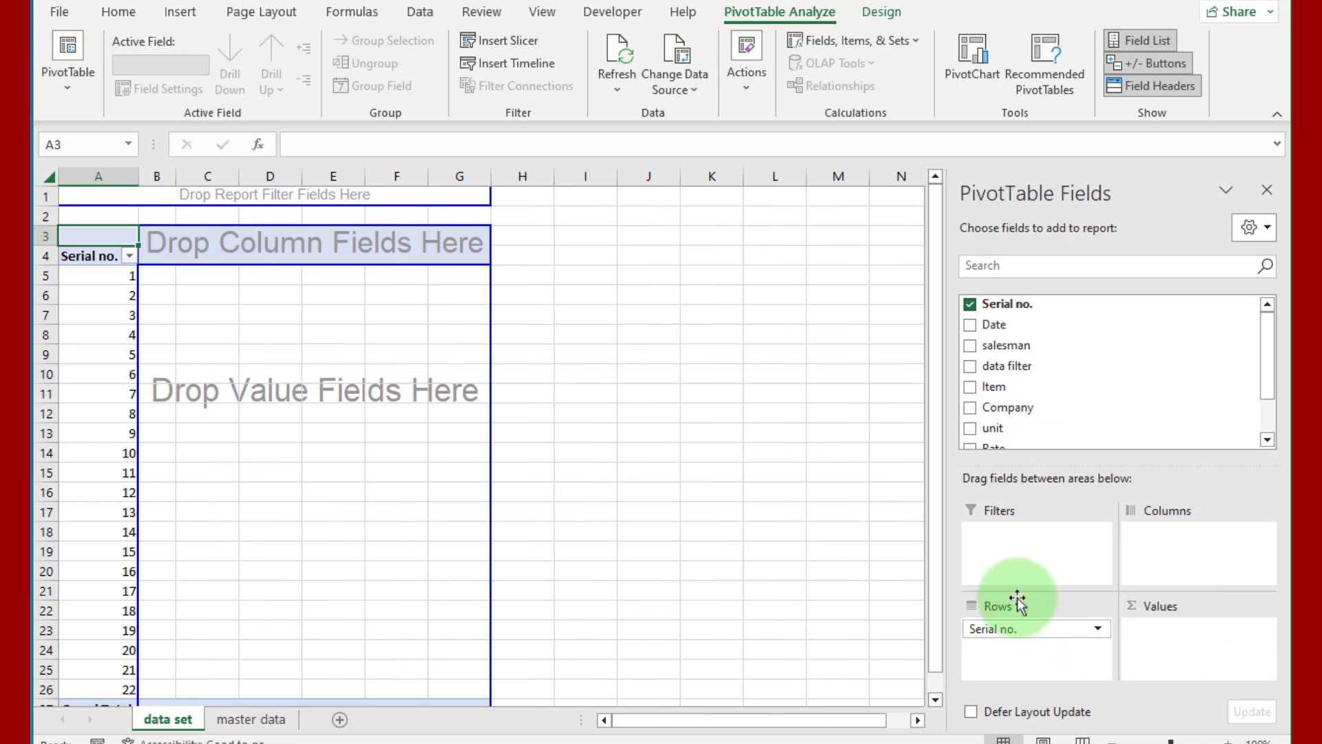
left_click(970, 325)
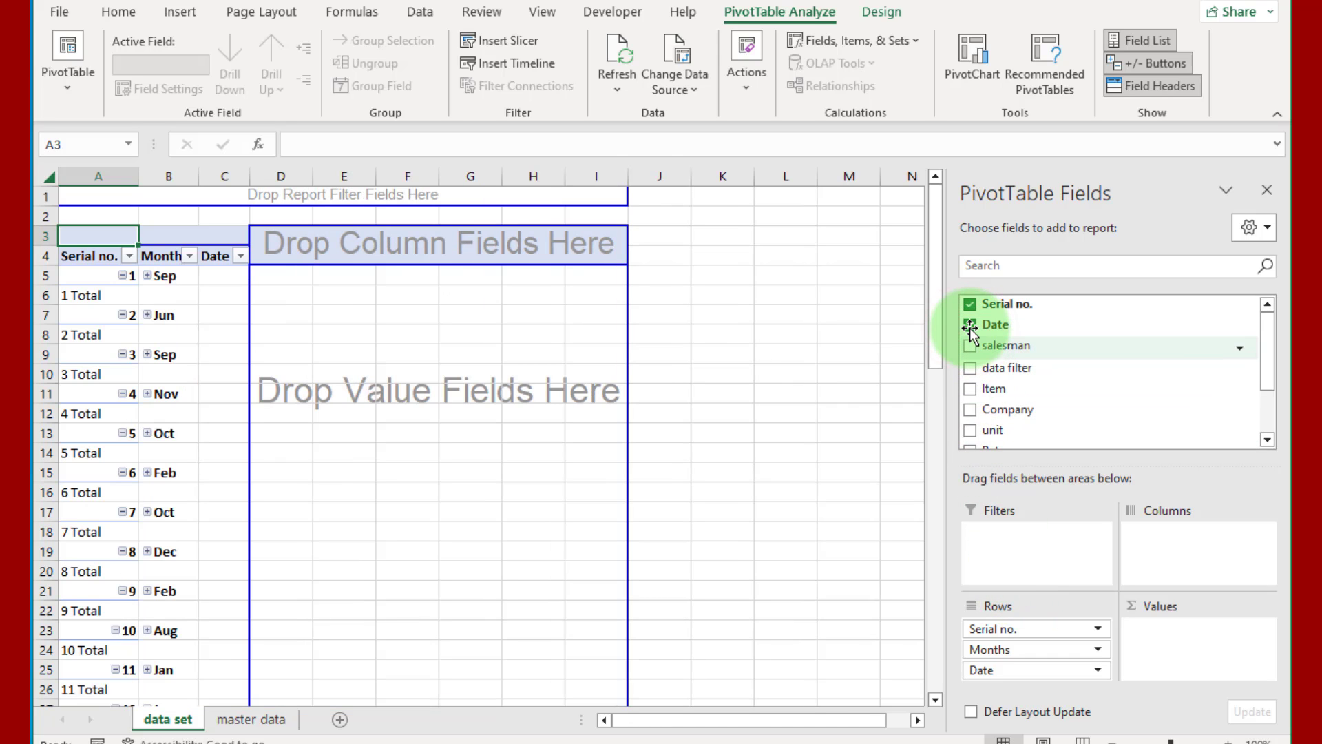
left_click(970, 345)
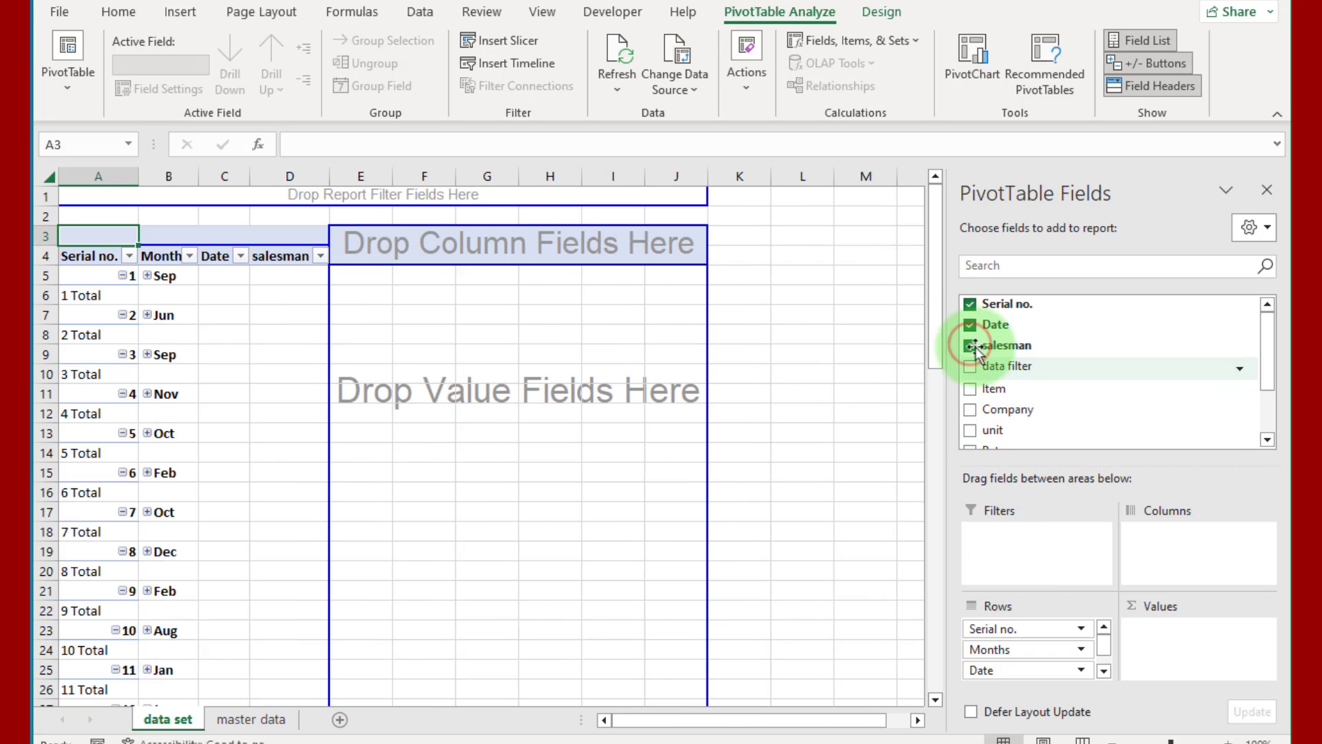
left_click(970, 388)
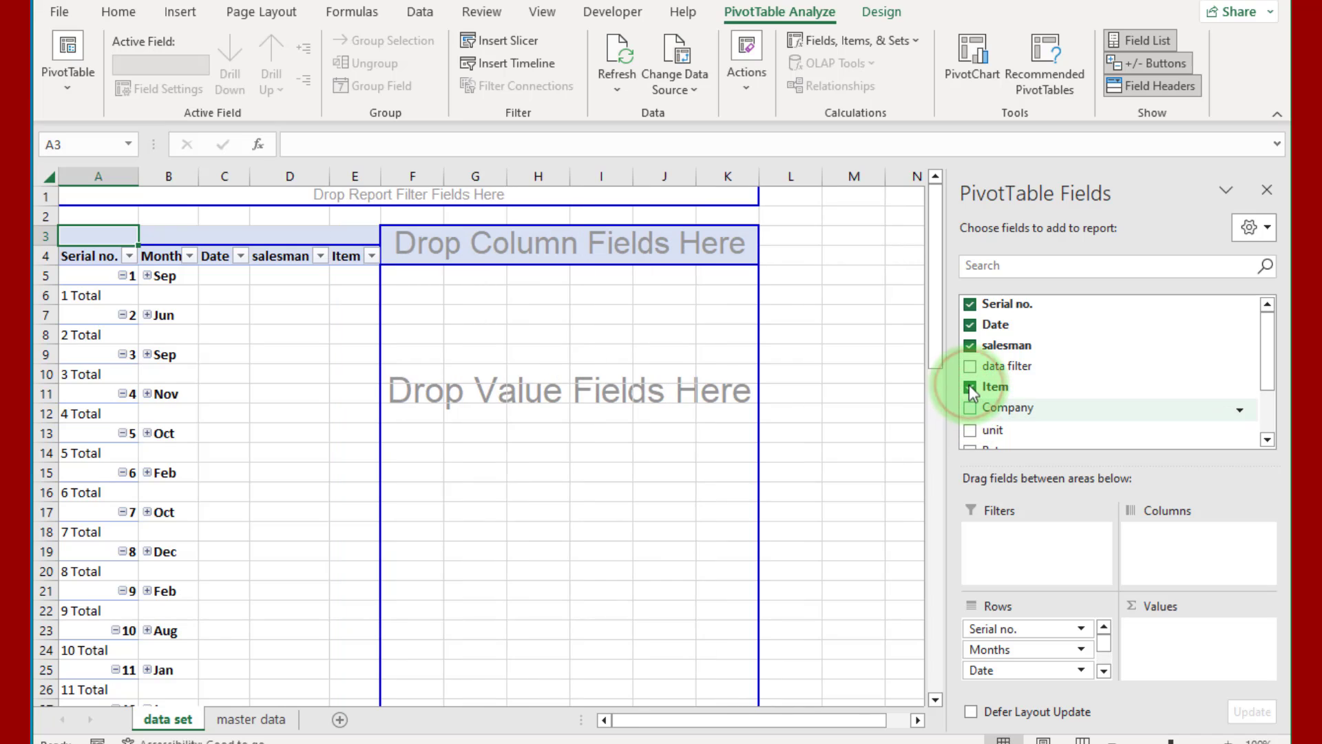
left_click(970, 408)
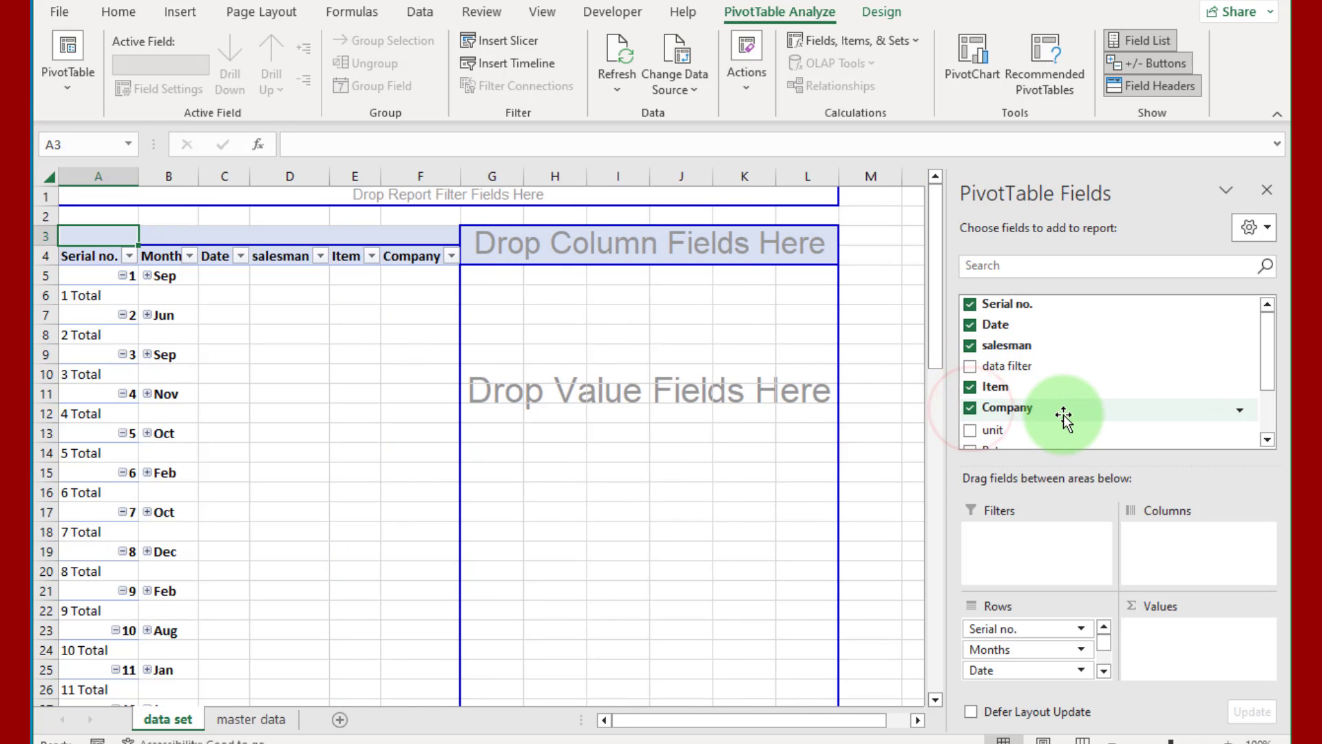
scroll(1064, 417, "down", 2)
scroll(1064, 421, "up", 1)
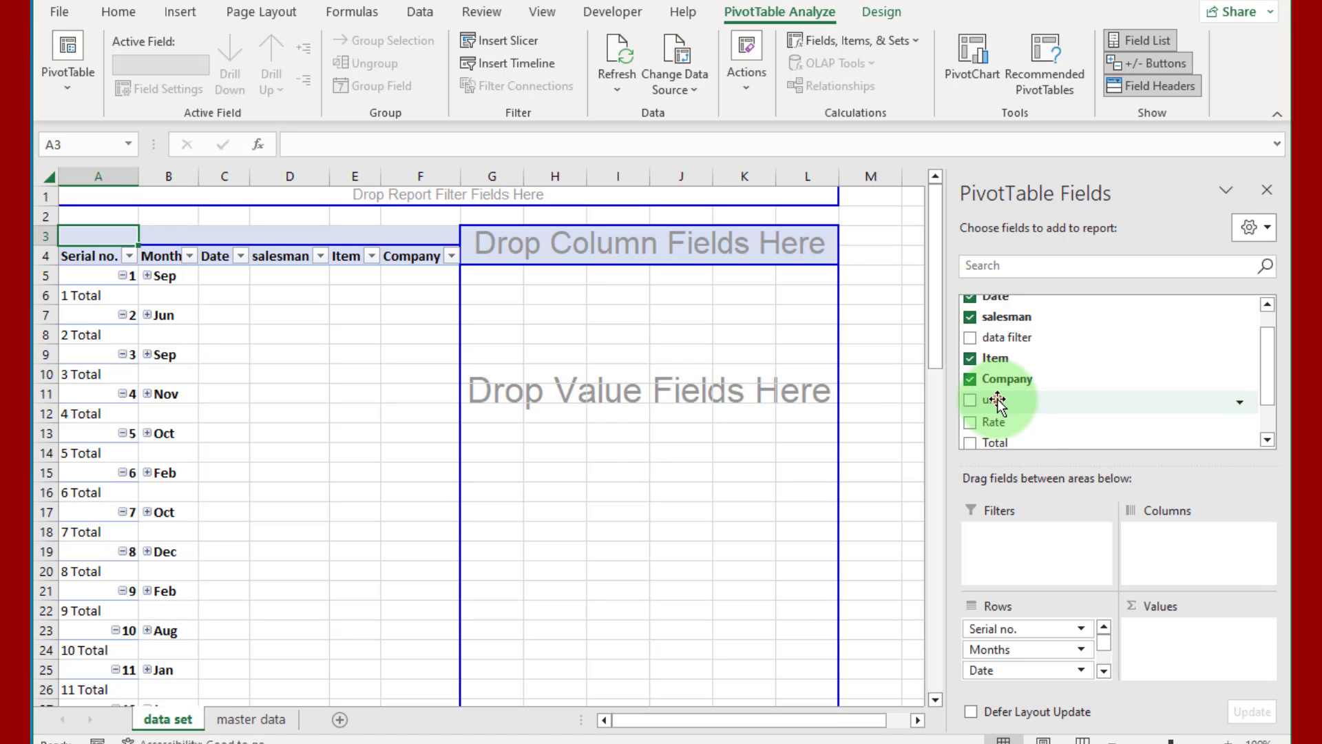
Add unit, Rate and Total to the pivot values as sums.
left_click_drag(996, 401, 1167, 633)
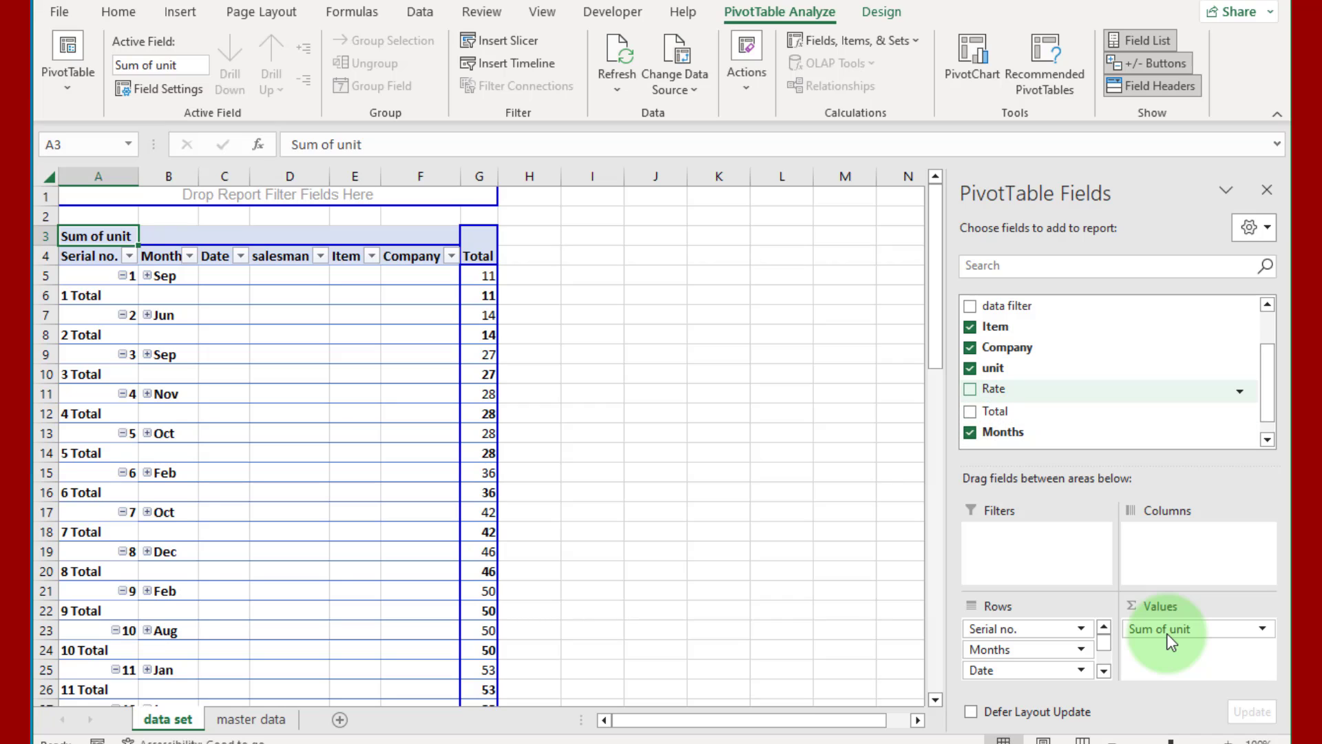
left_click(971, 389)
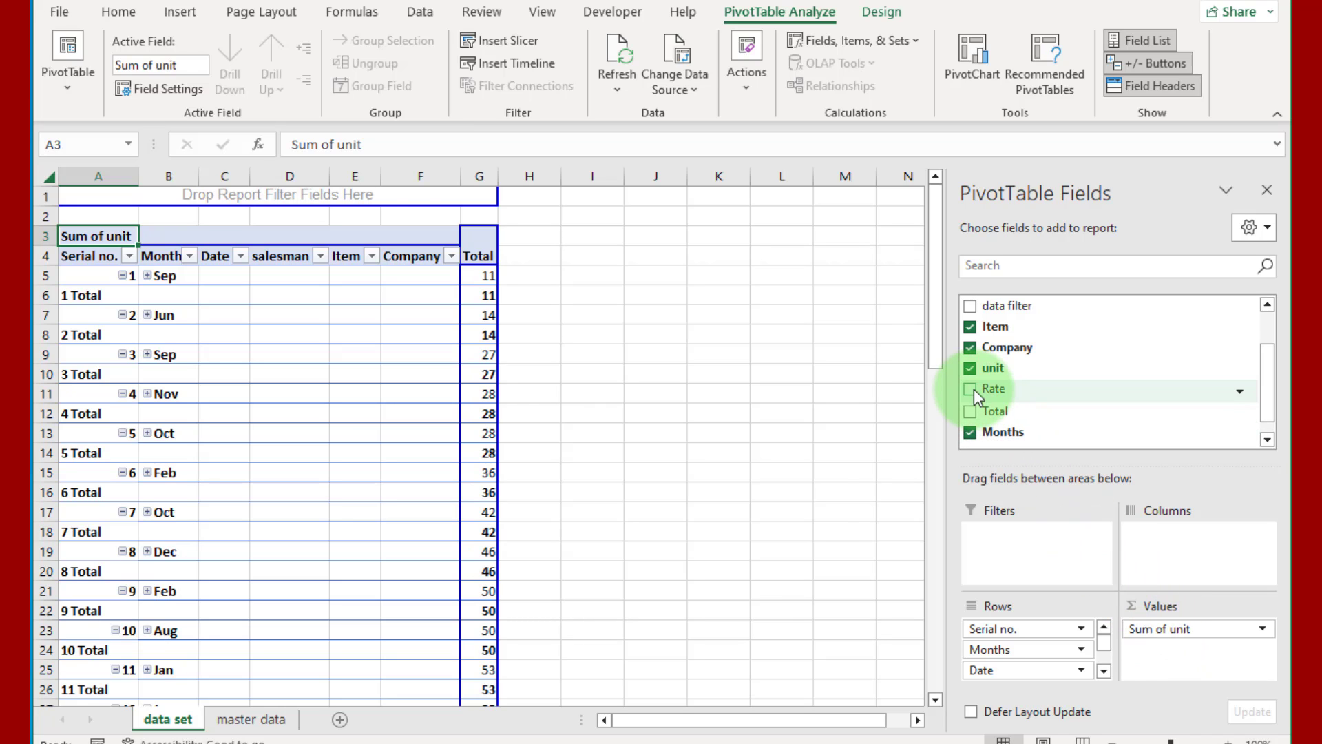
left_click(971, 411)
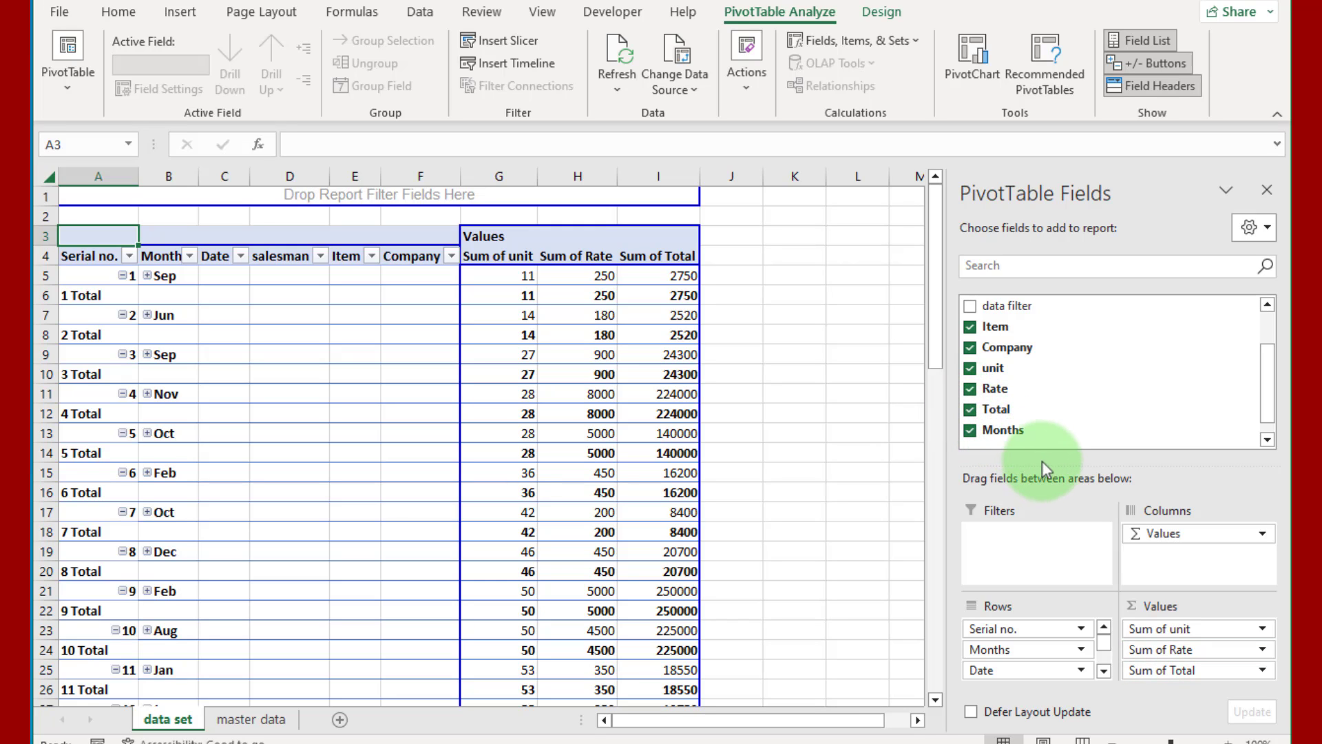
scroll(1045, 465, "up", 1)
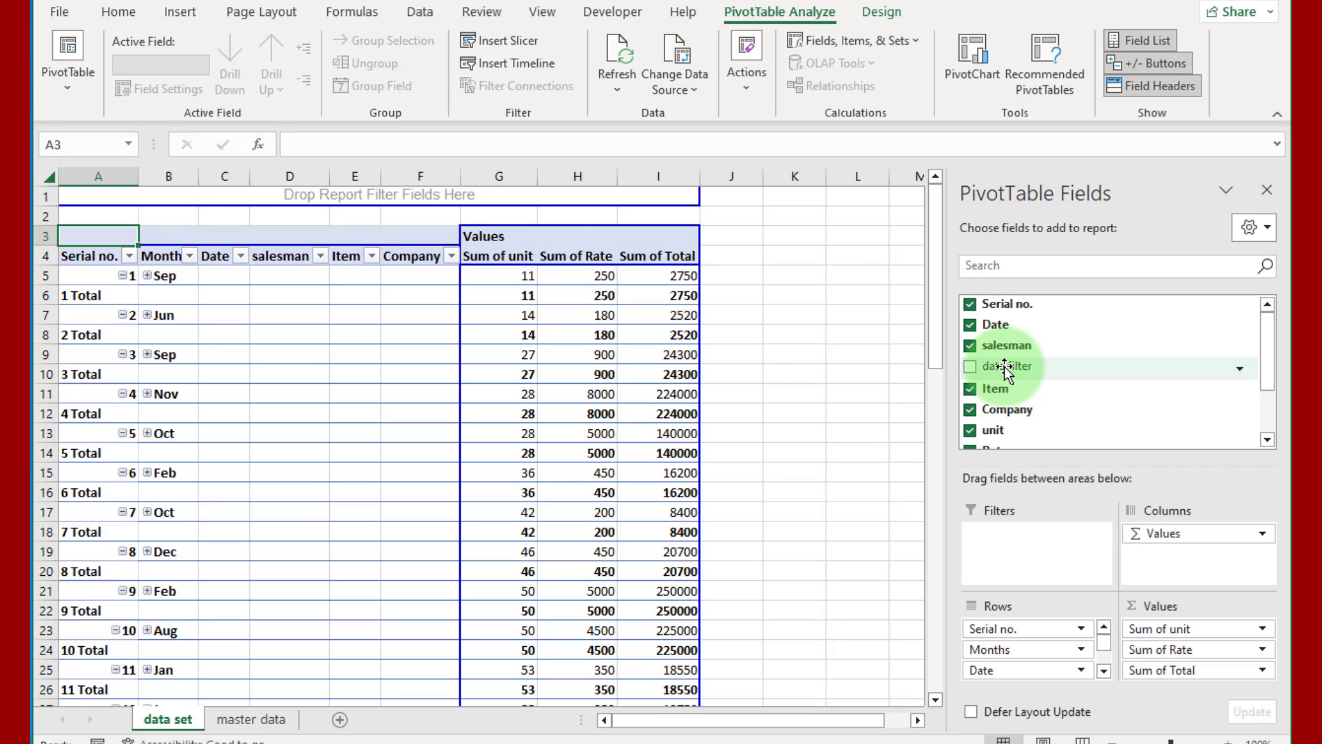
Move the data filter field into the pivot's Filters area.
left_click_drag(1005, 369, 1012, 540)
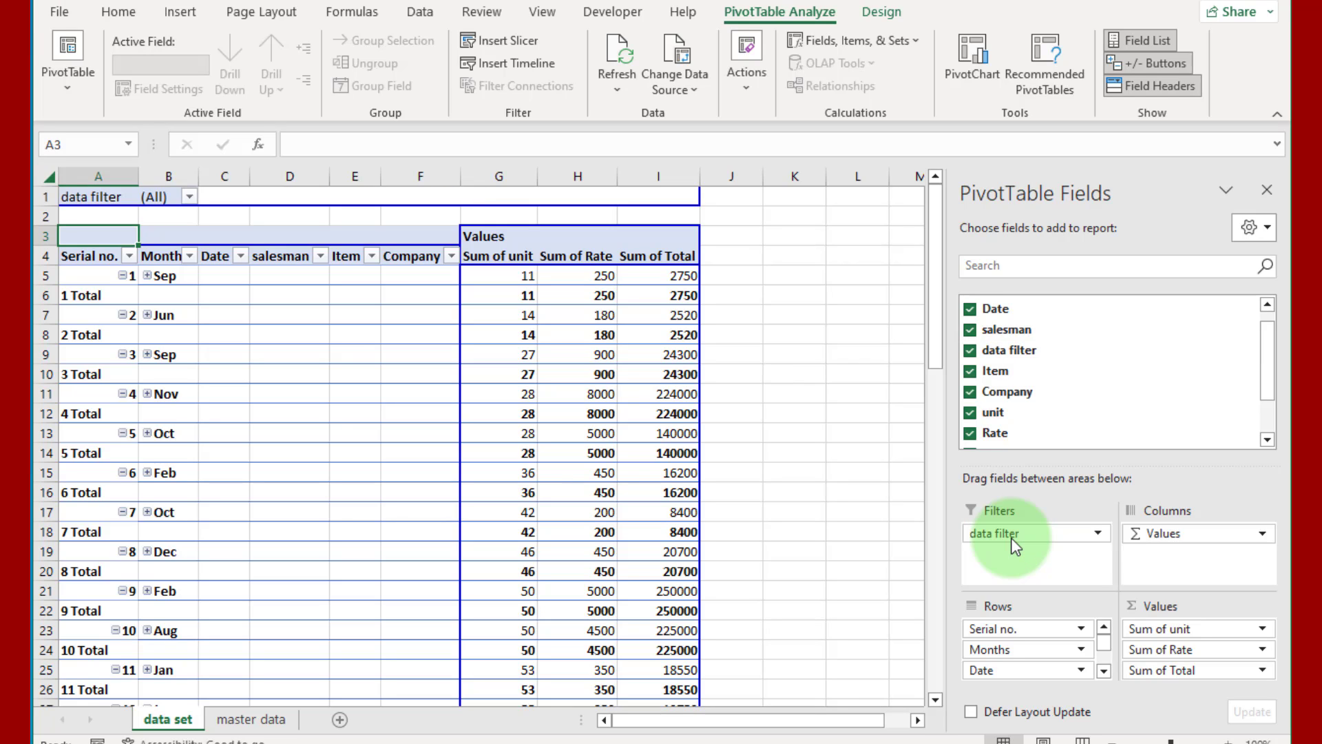
left_click(43, 194)
Set Subtotals to Do Not Show and Grand Totals to Off for Rows and Columns.
left_click(490, 295)
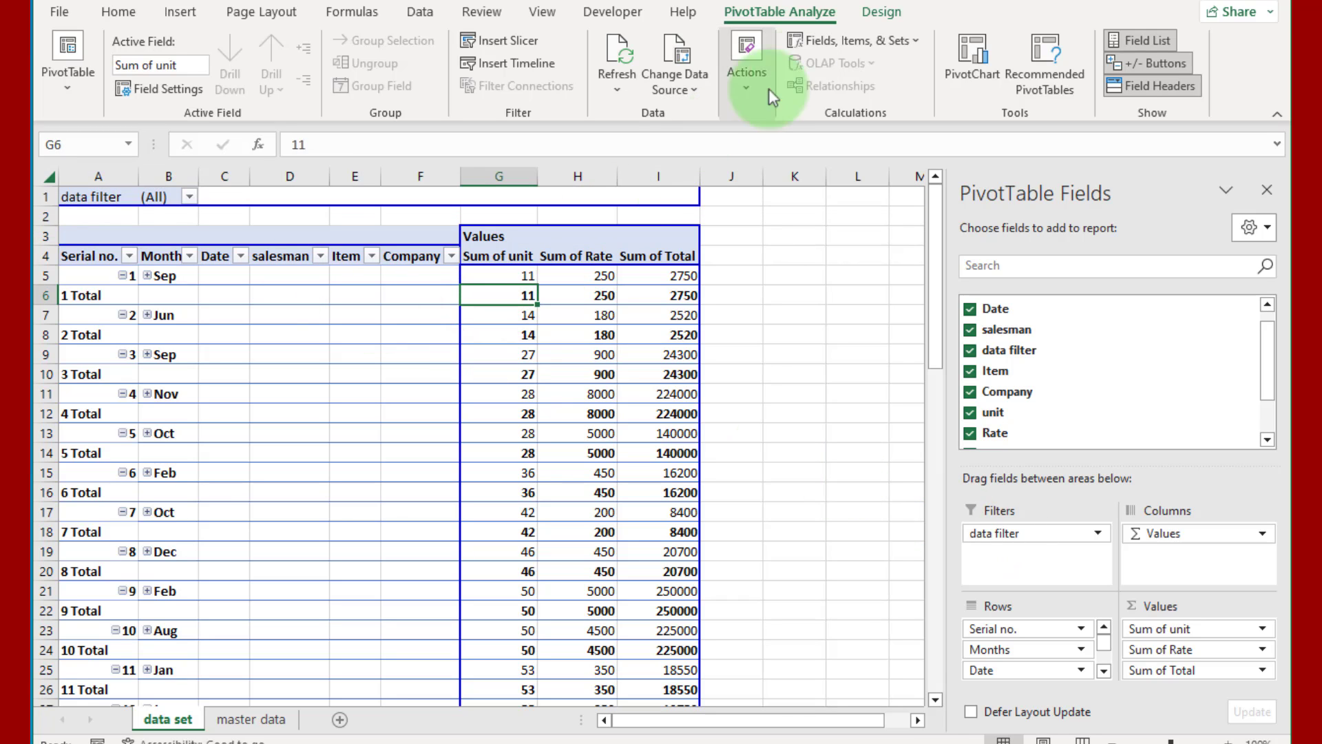
left_click(871, 19)
left_click(69, 76)
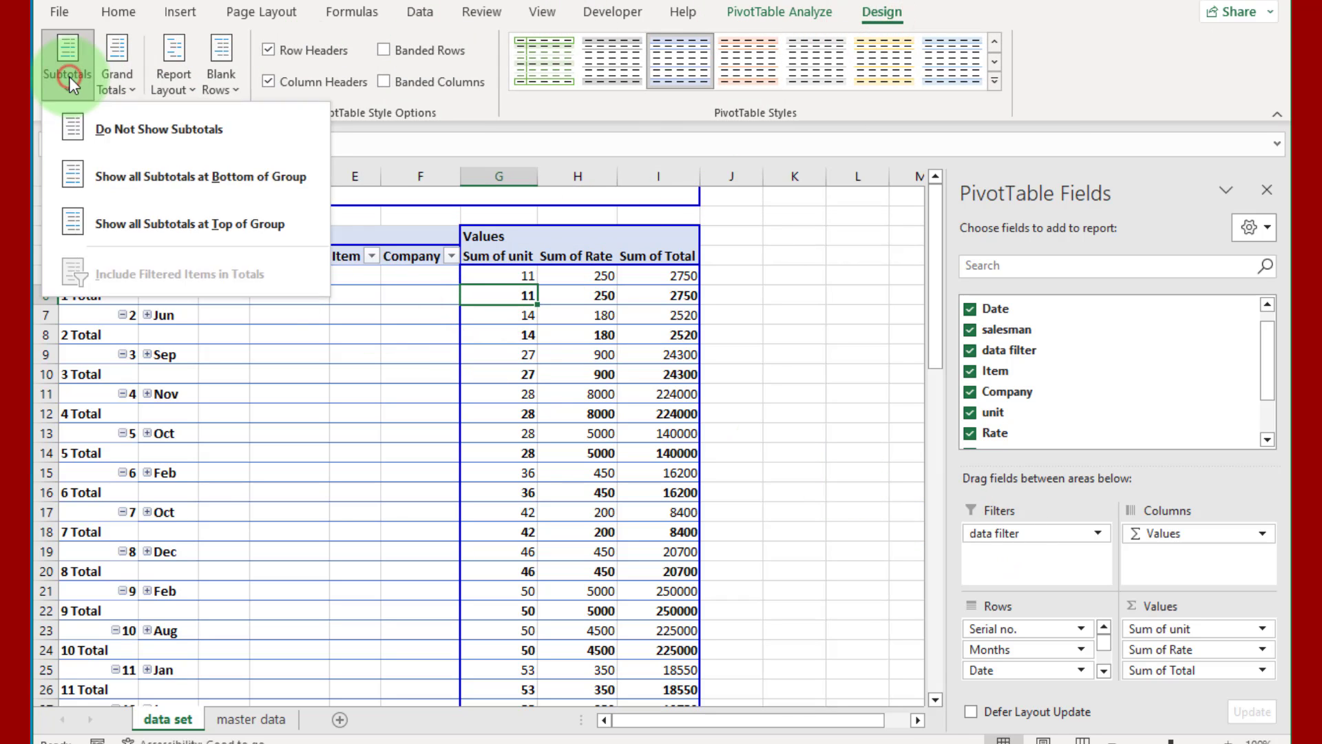
left_click(123, 130)
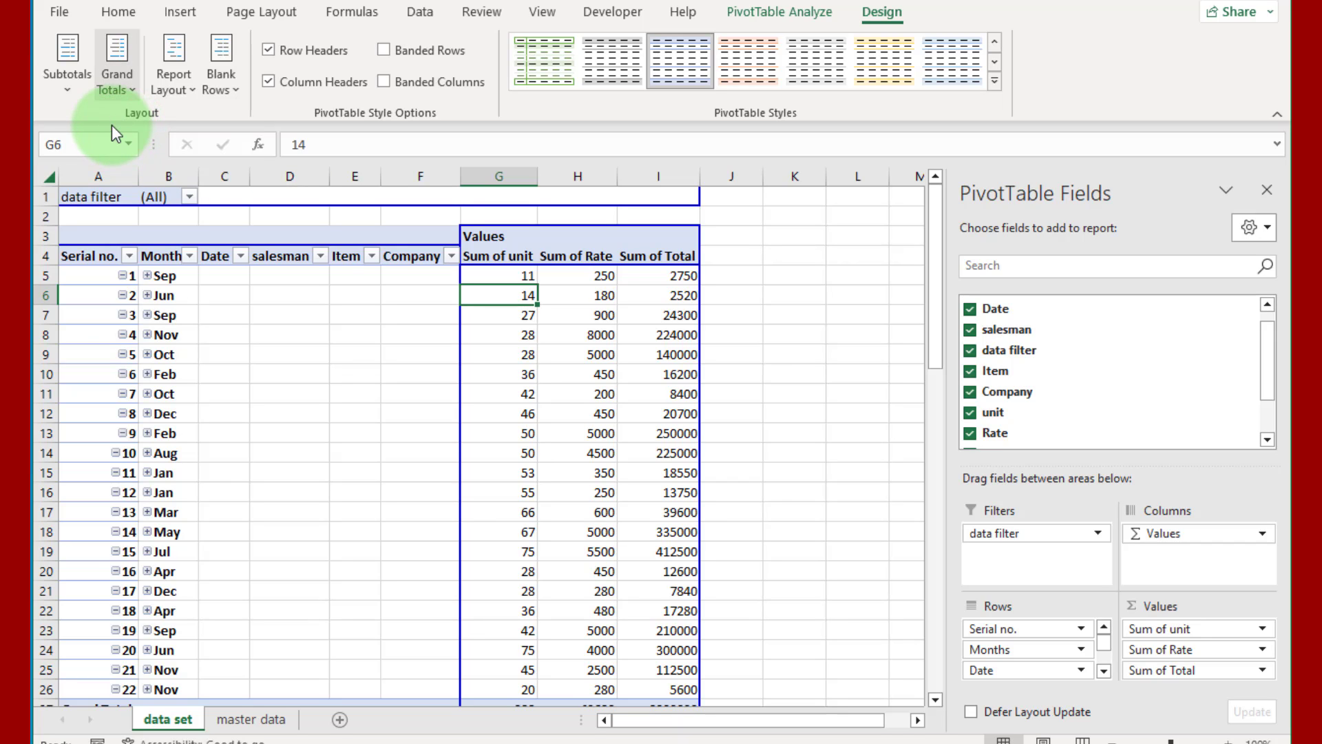
left_click(130, 85)
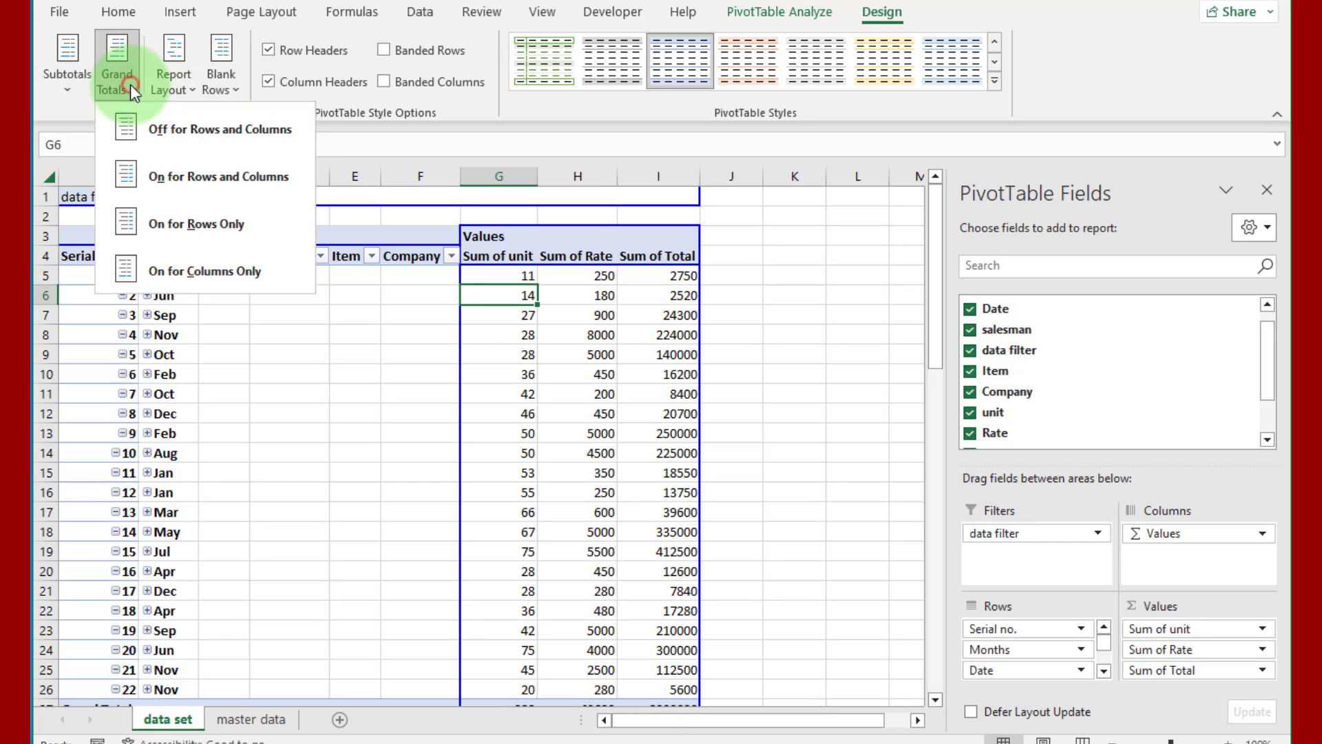
left_click(201, 129)
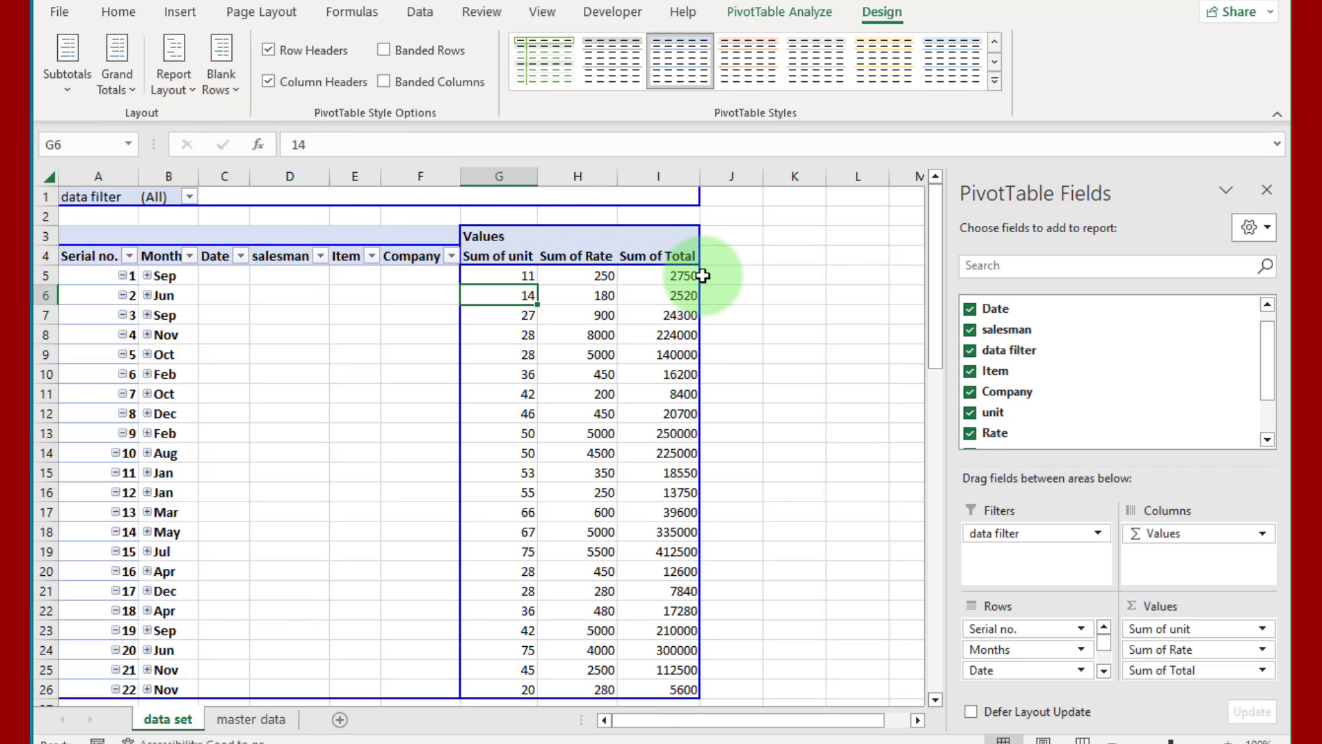
Remove the Months field from the pivot via a Month item in column B.
left_click_drag(221, 275, 441, 559)
left_click(169, 314)
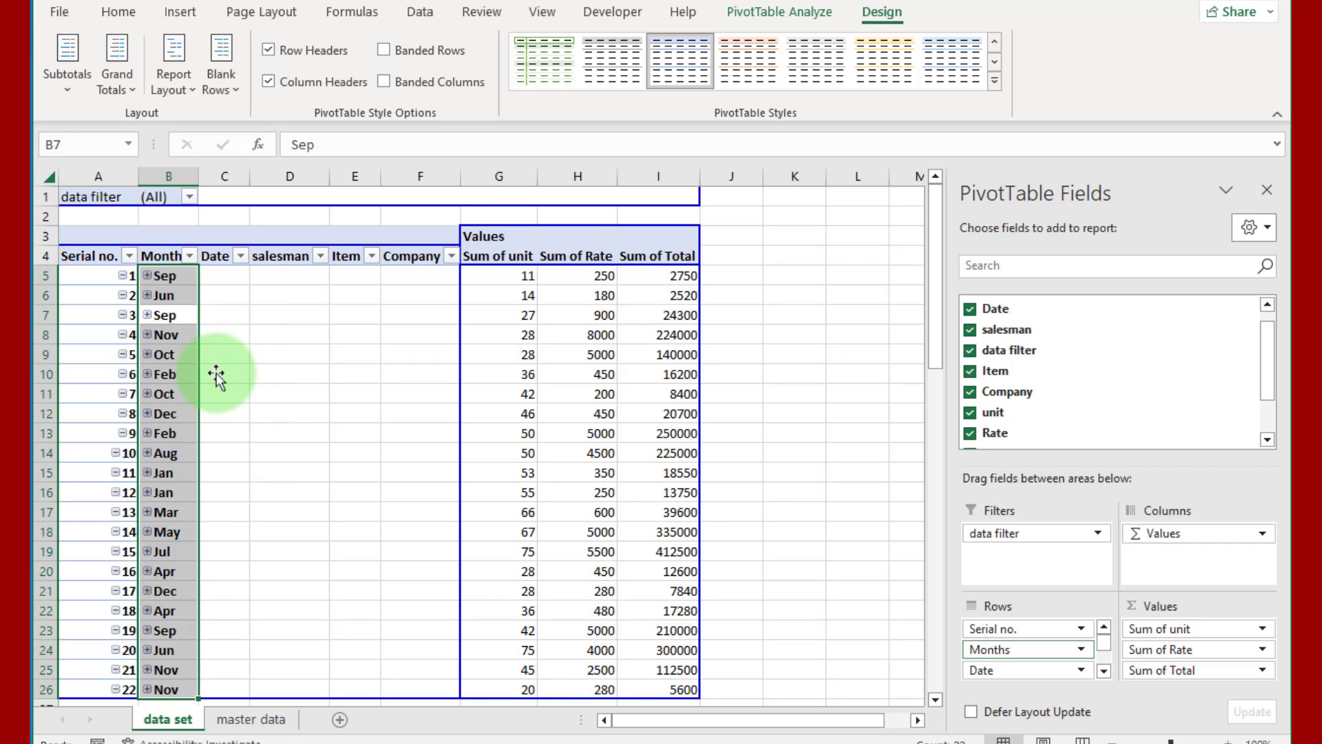
right_click(164, 321)
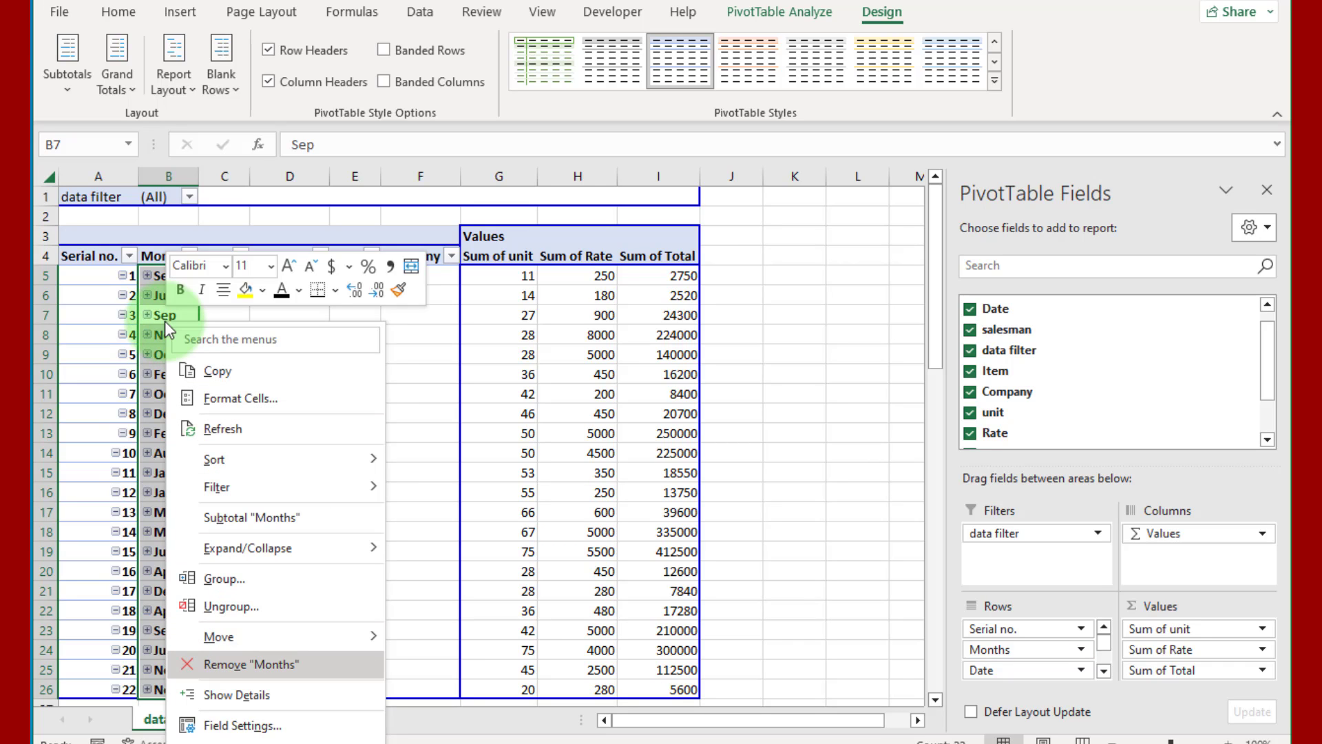
left_click(289, 666)
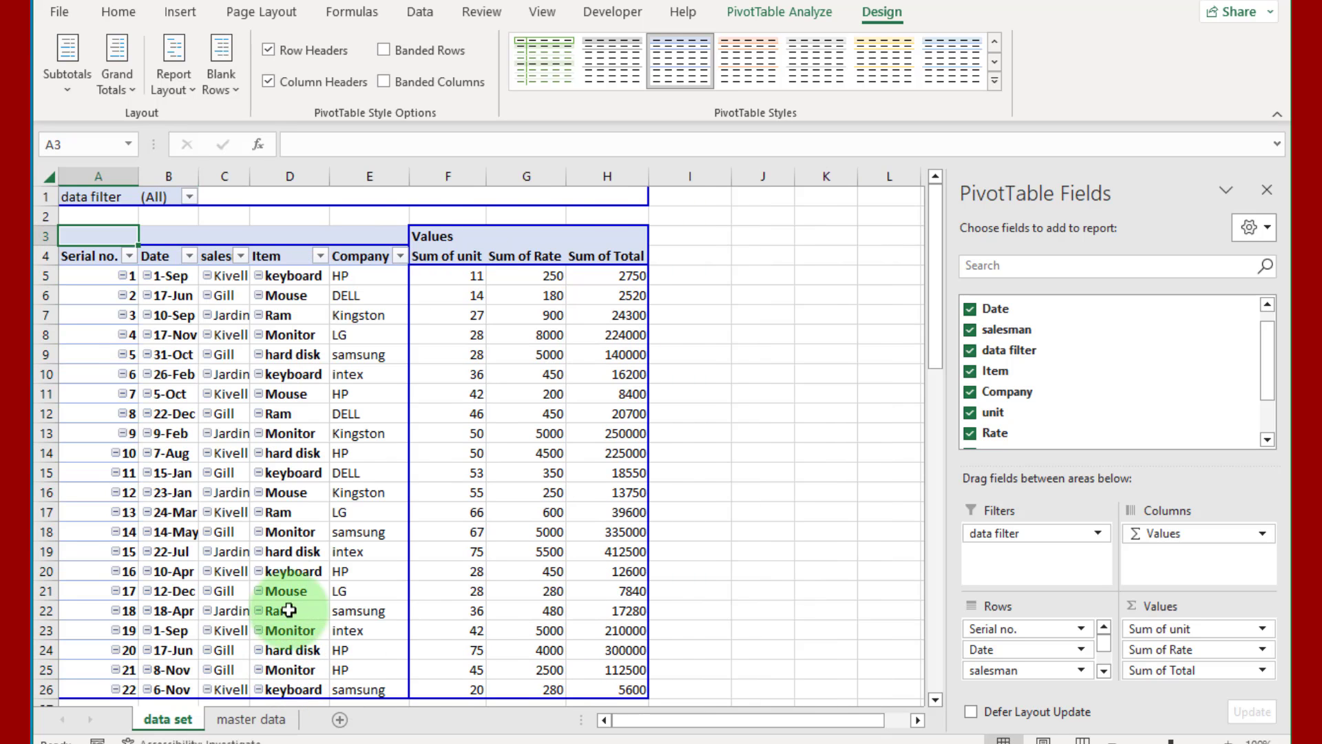
left_click(189, 197)
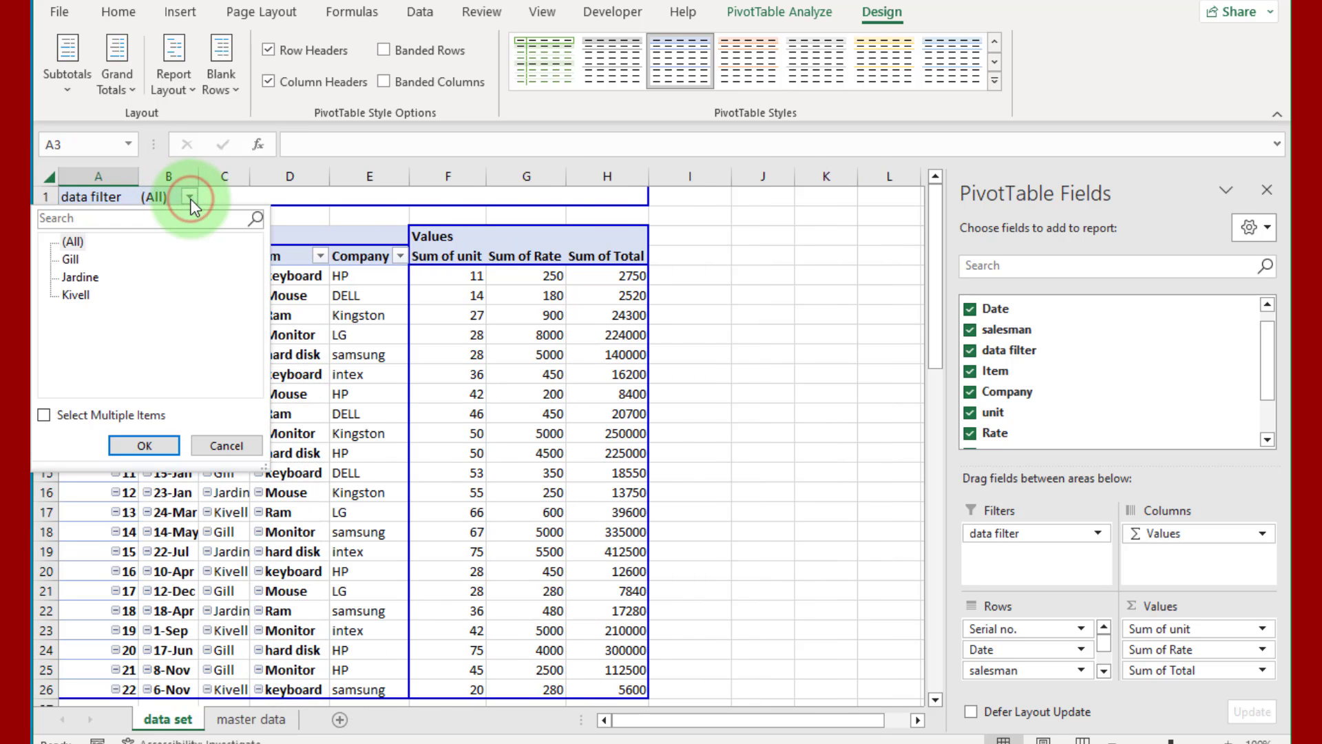
left_click(71, 259)
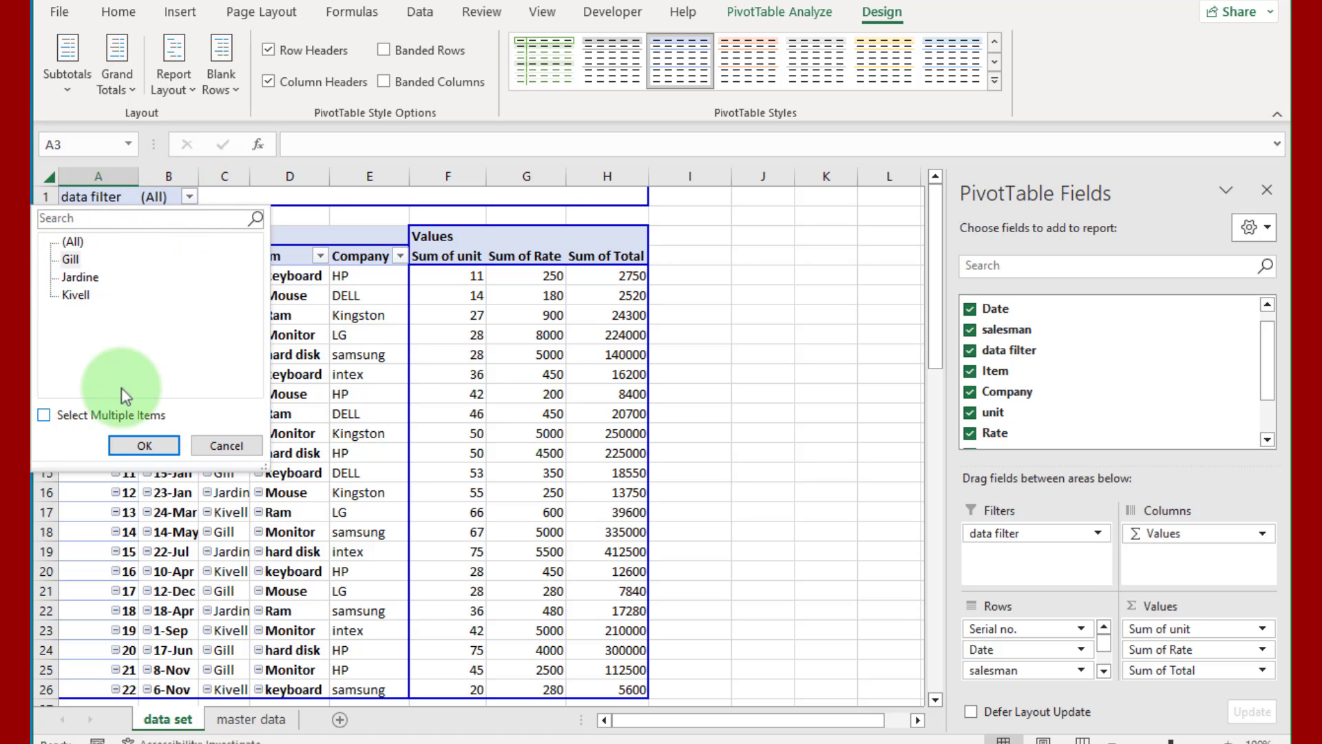
left_click(145, 446)
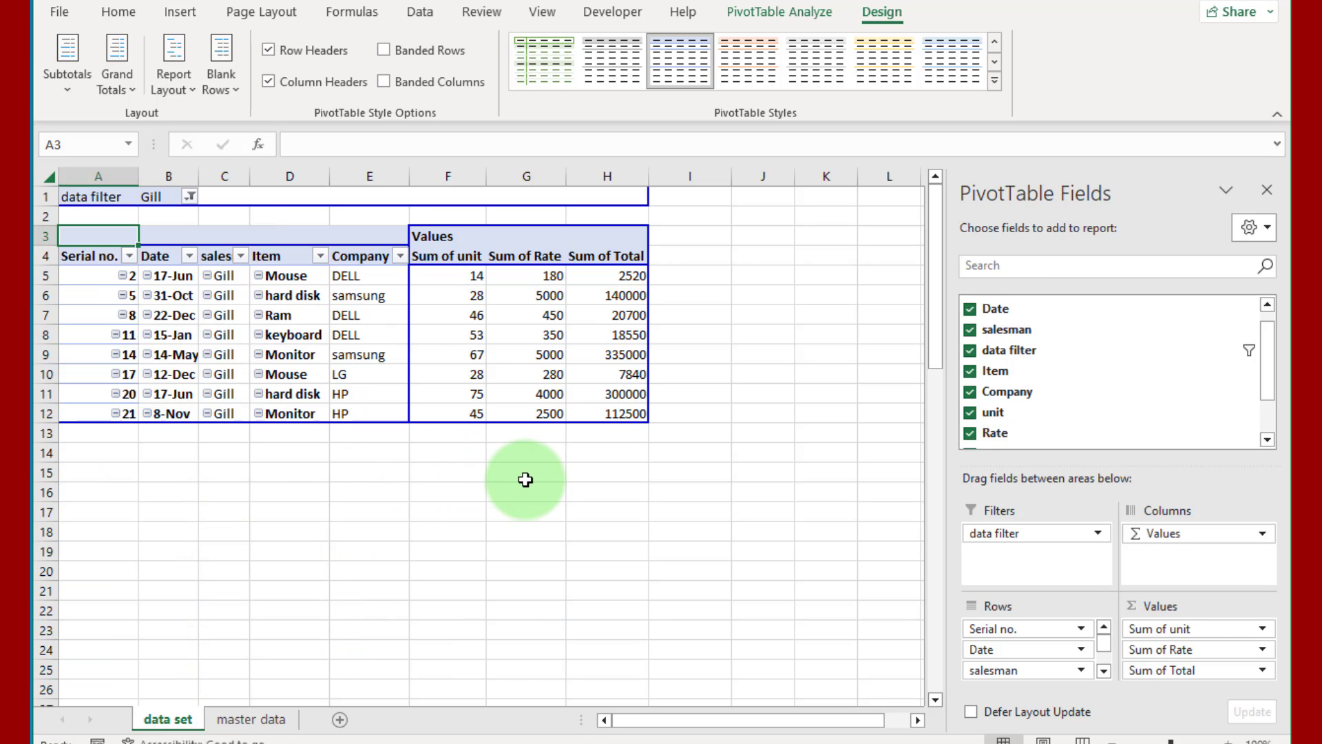
left_click(188, 197)
left_click(80, 278)
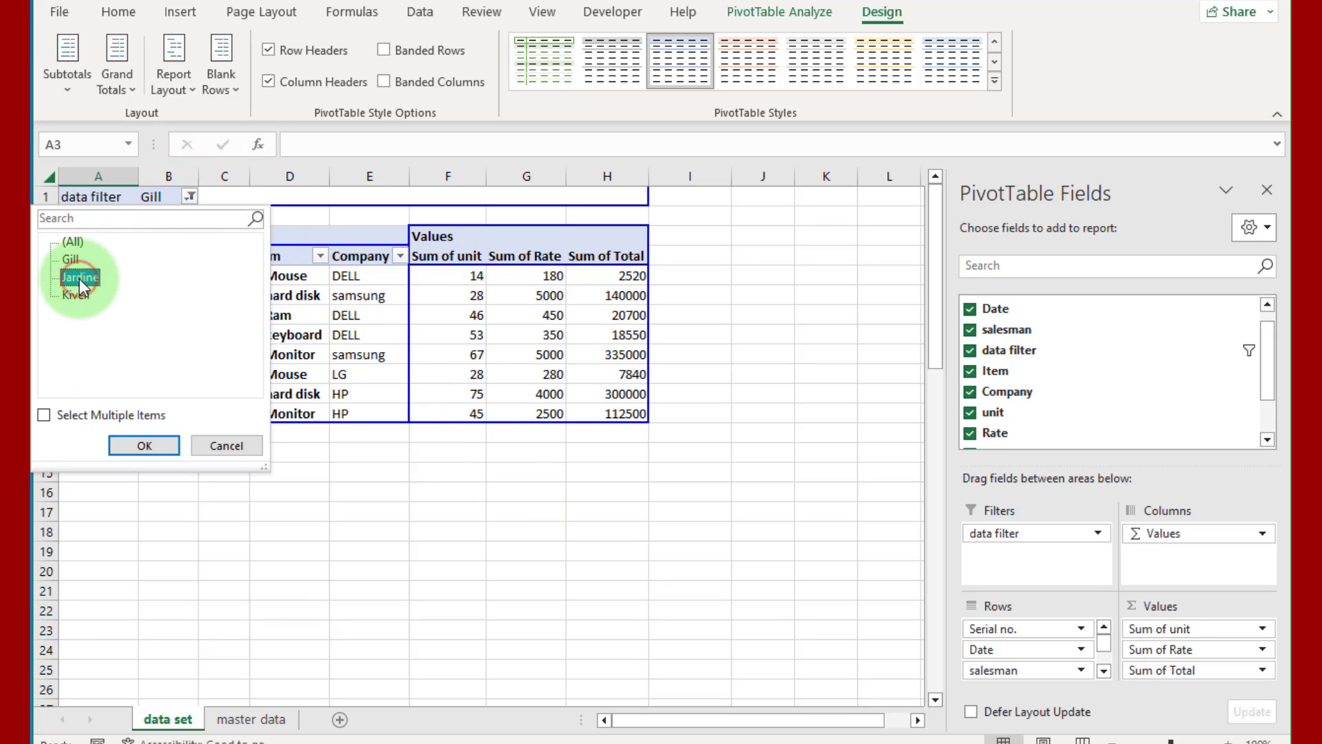
left_click(157, 446)
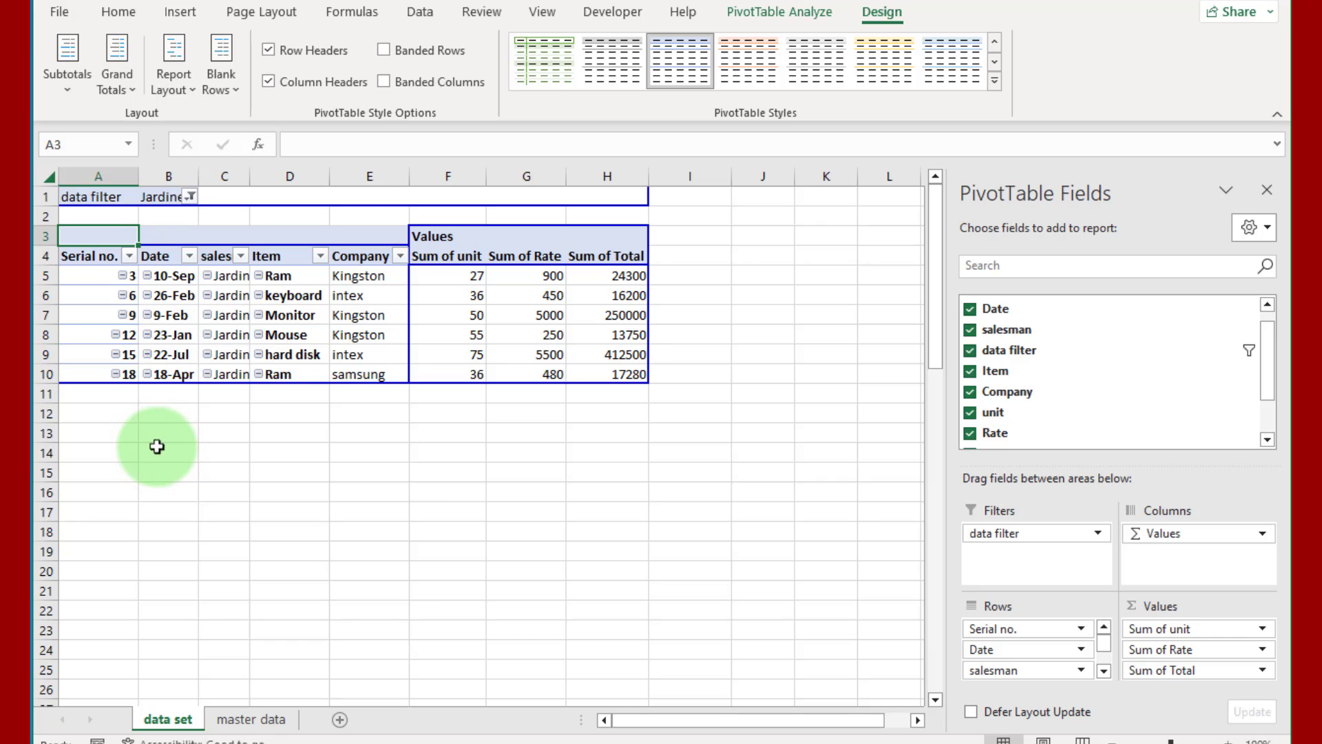
left_click(189, 197)
left_click(76, 295)
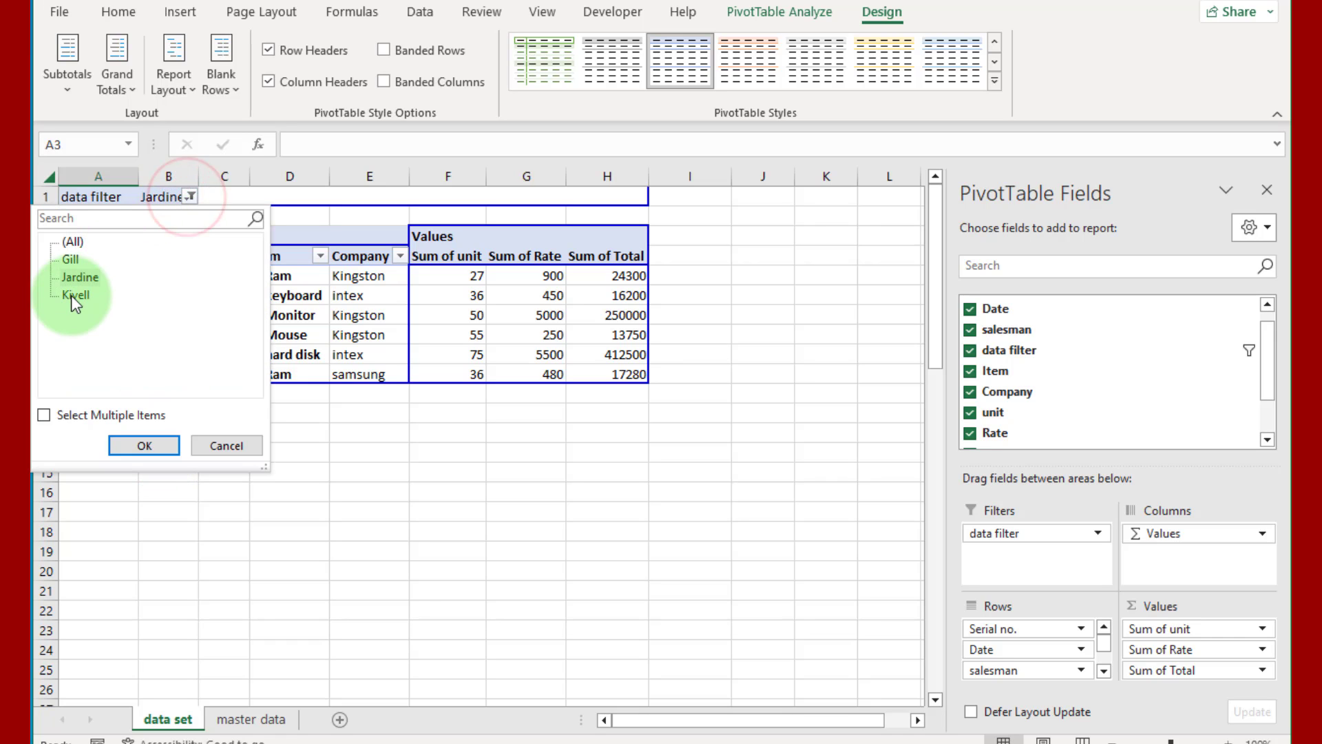
left_click(136, 449)
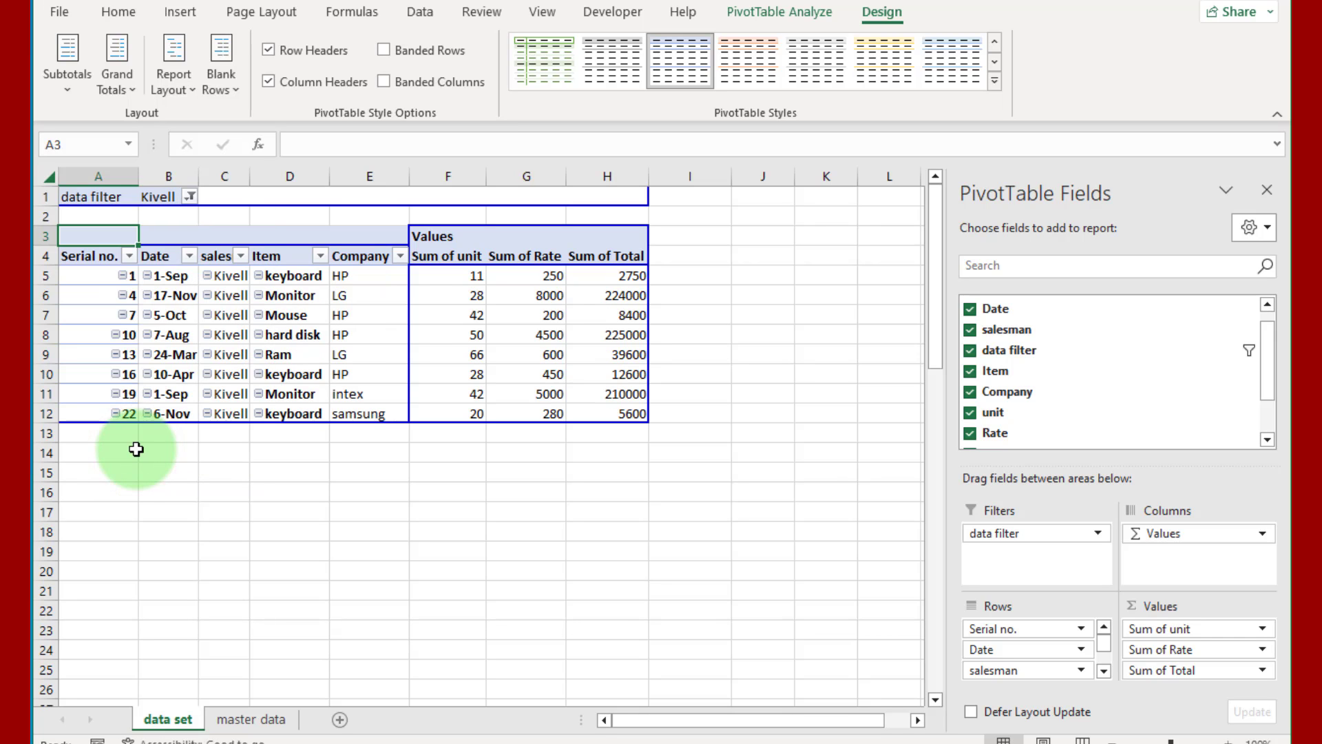
left_click(189, 197)
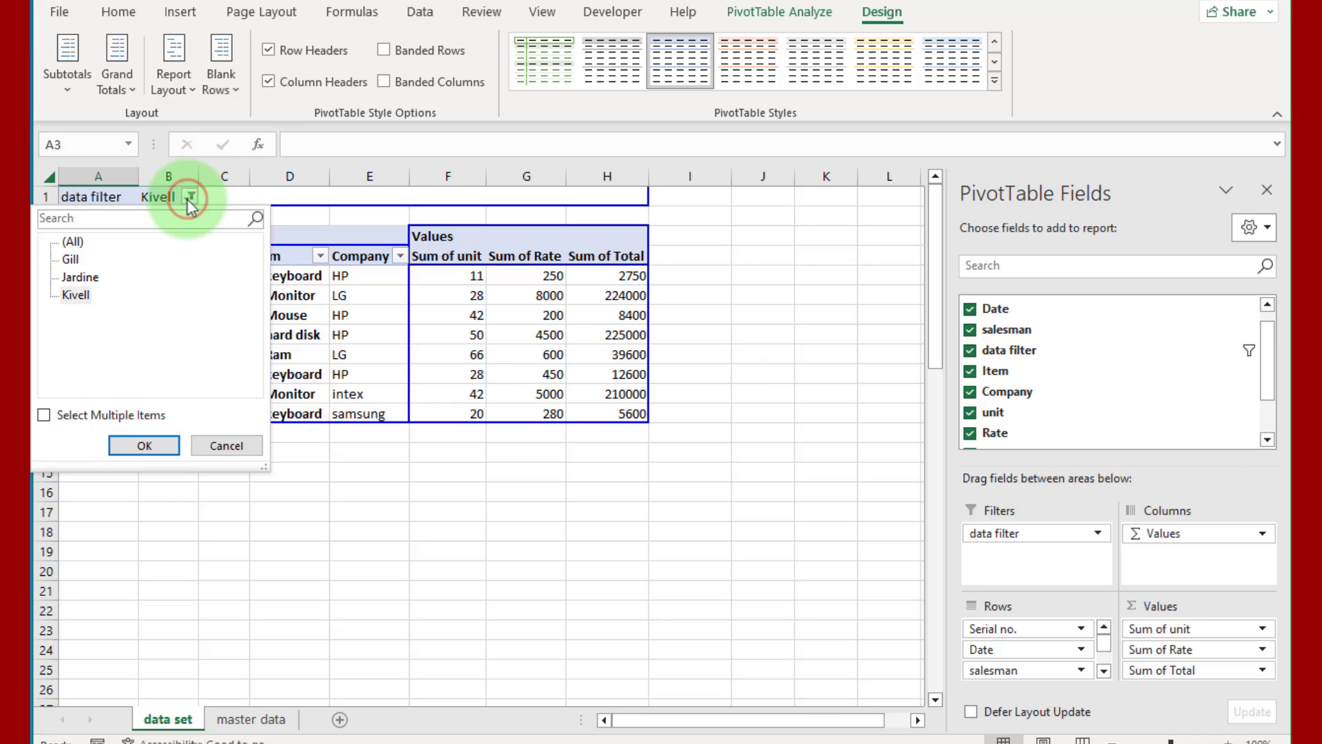
left_click(71, 242)
Show all salesmen's rows, then give the whole pivot table All Borders and centred text.
left_click(144, 446)
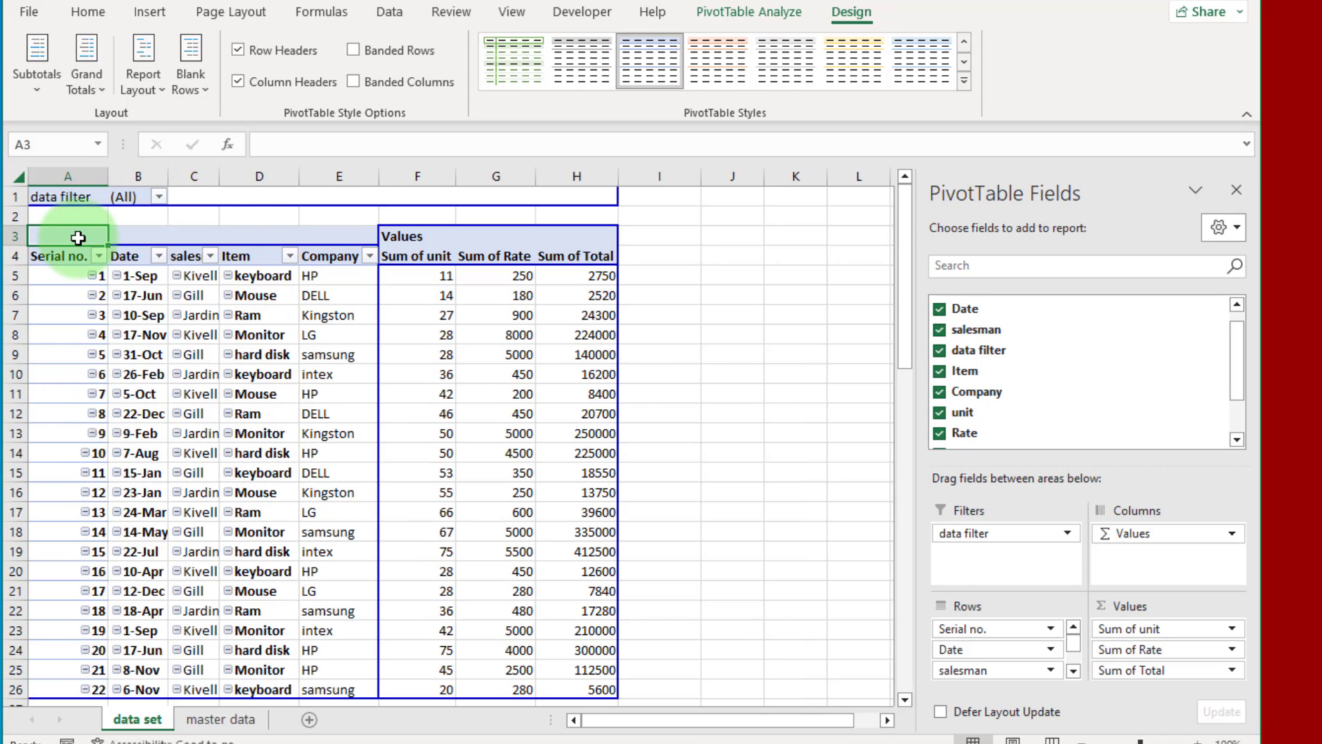
left_click_drag(106, 236, 595, 694)
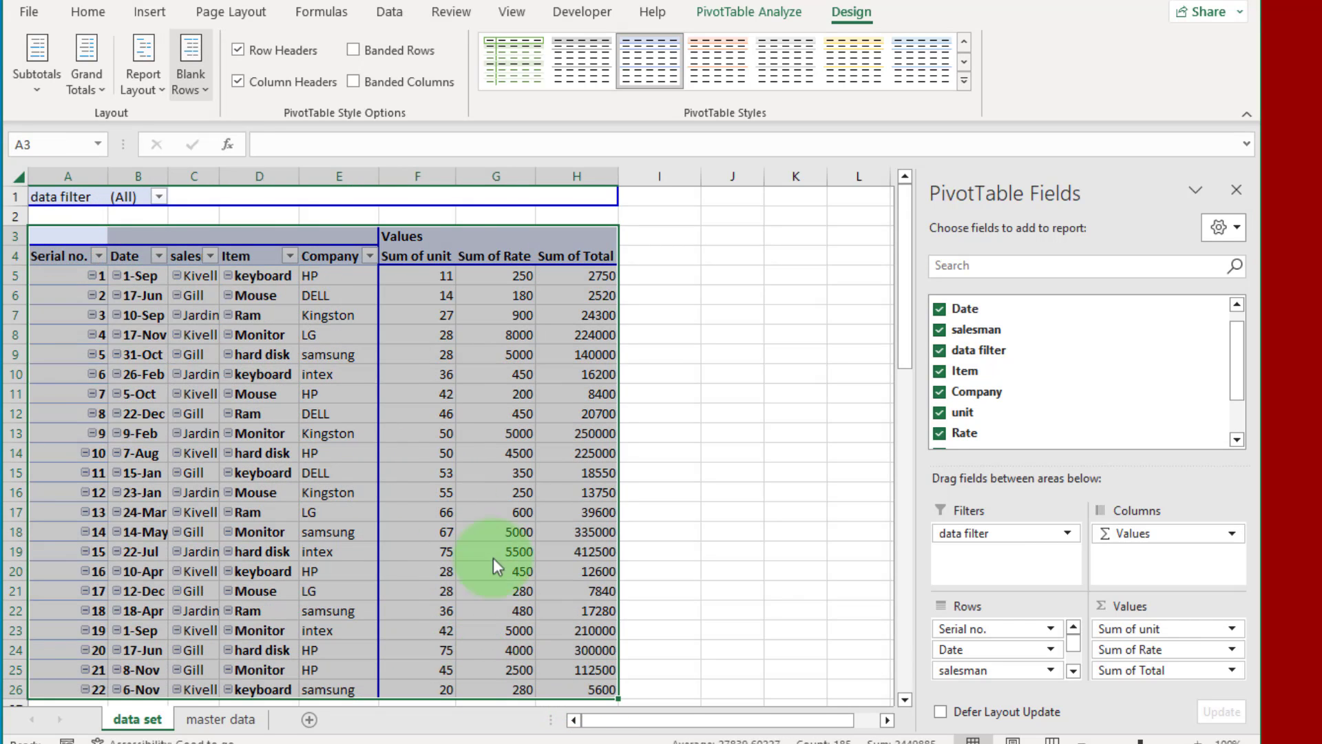
left_click(87, 17)
left_click(226, 81)
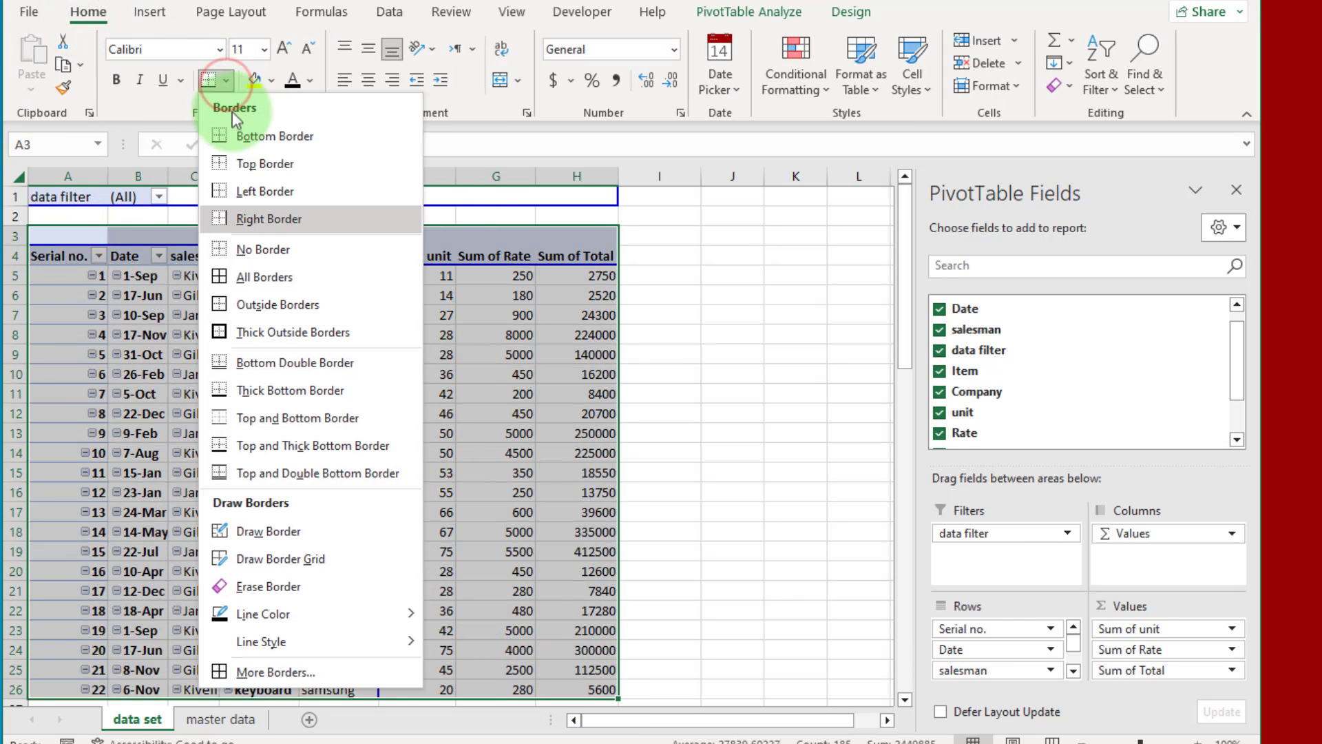
left_click(270, 280)
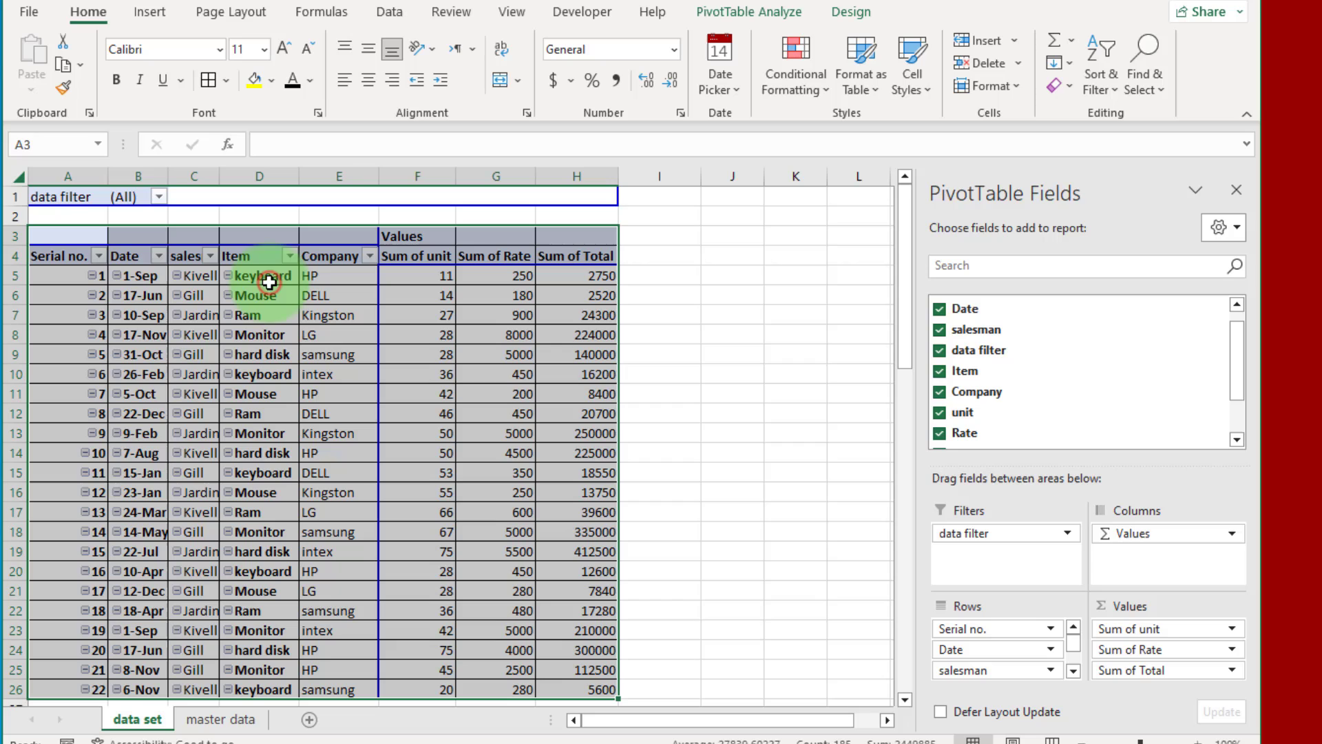
left_click(368, 80)
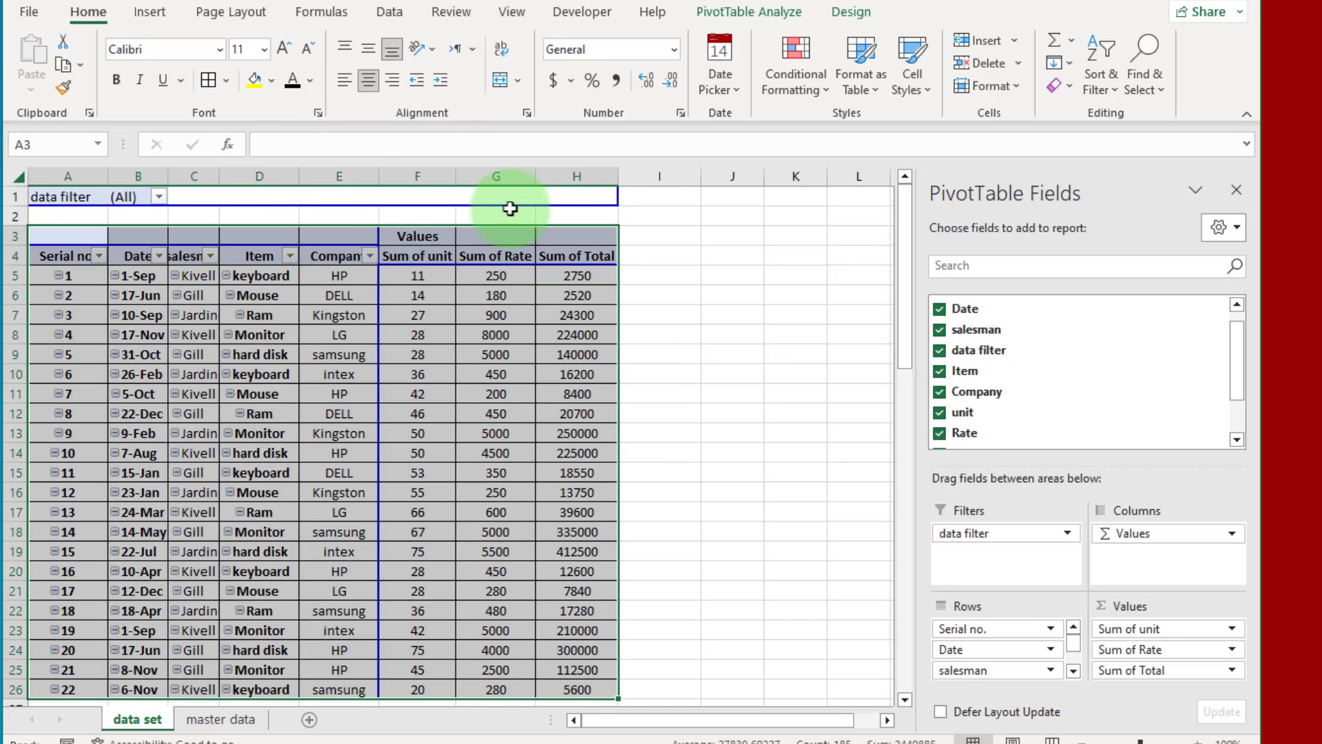
left_click(653, 337)
left_click(531, 406)
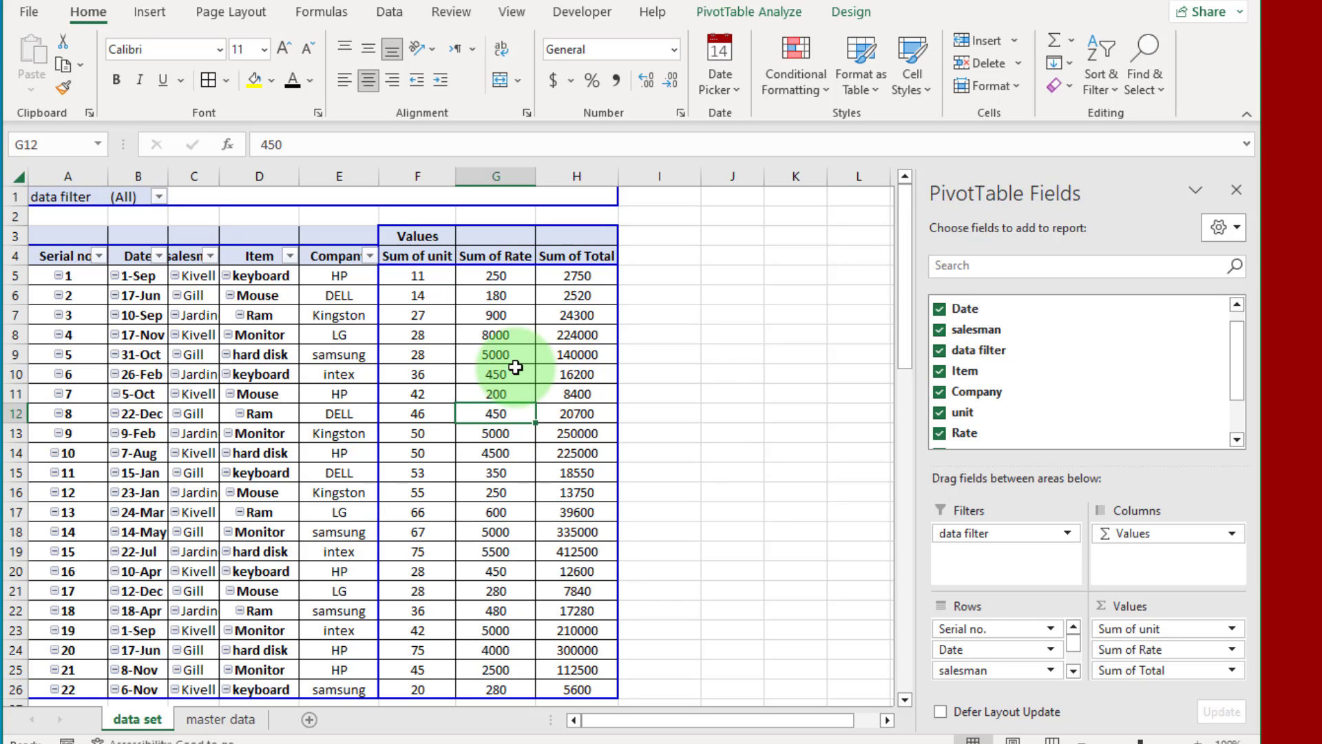
Start Show Report Filter Pages from PivotTable Options, offering the data filter field.
left_click(752, 8)
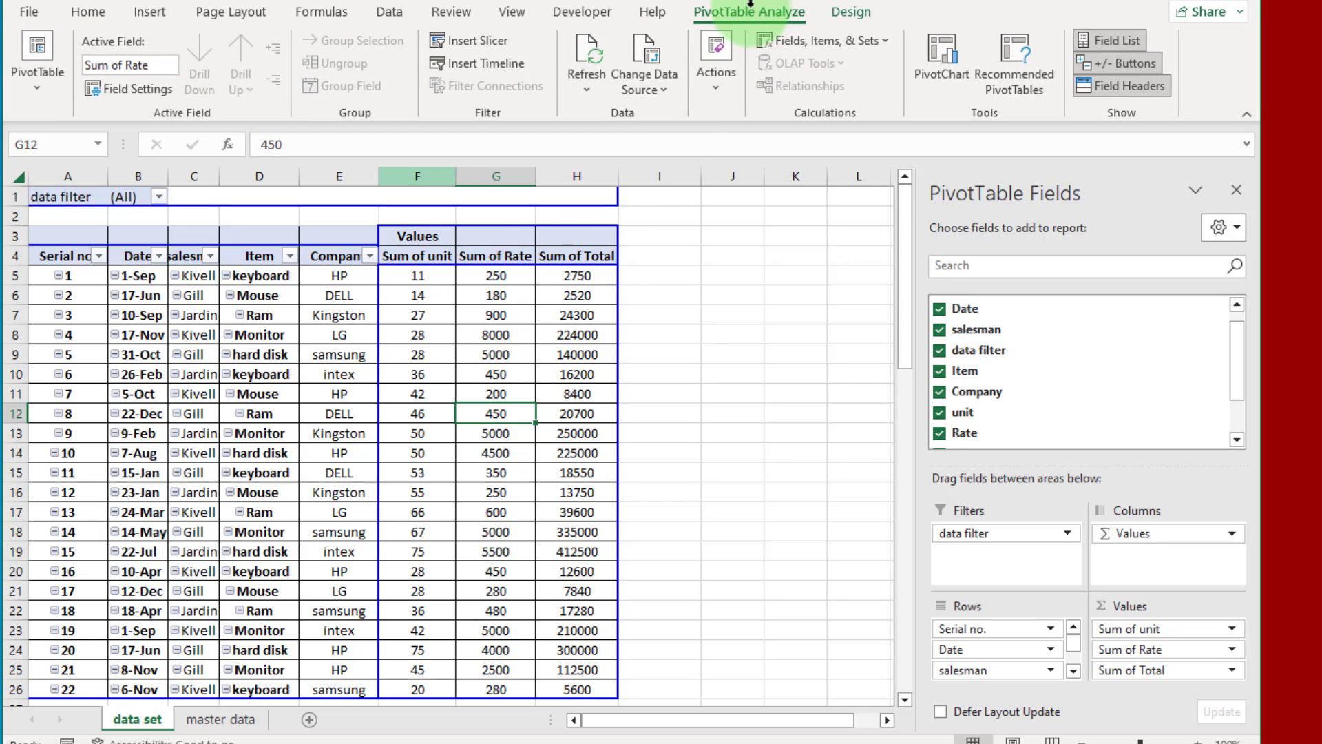
left_click(39, 89)
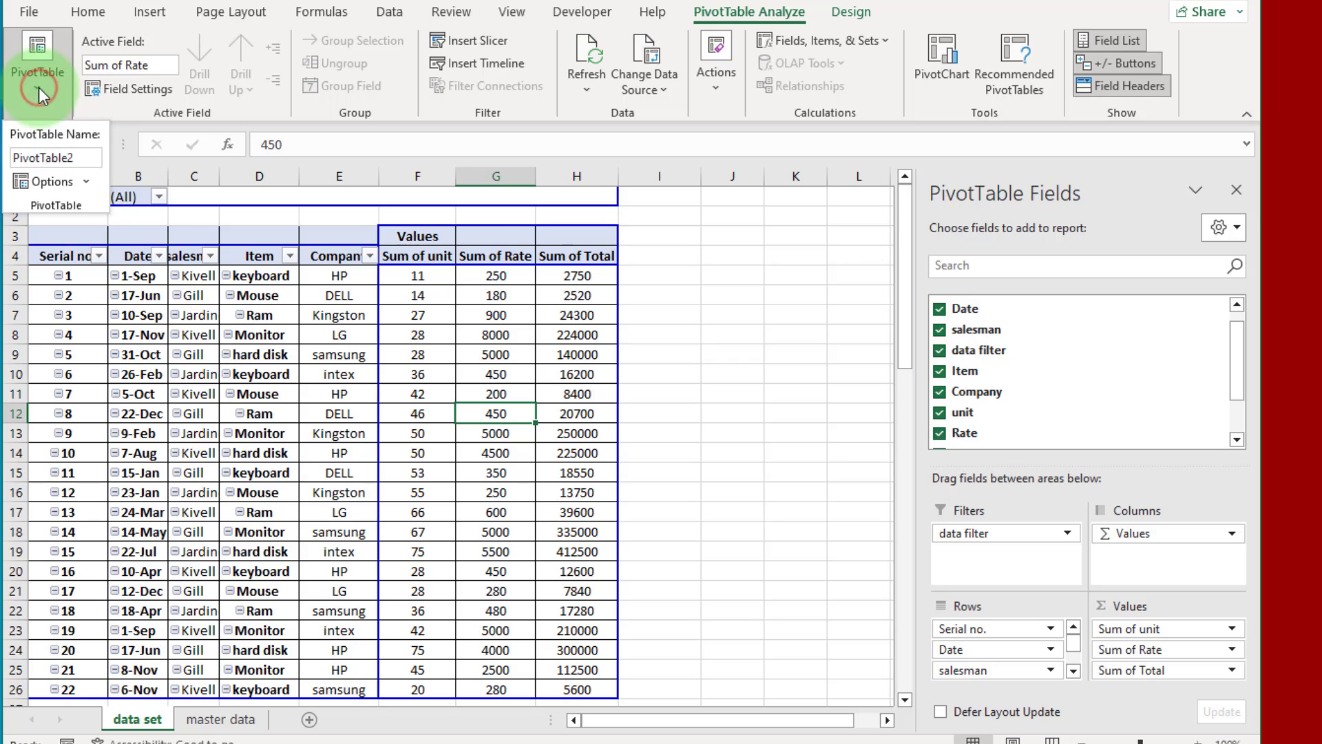
left_click(87, 183)
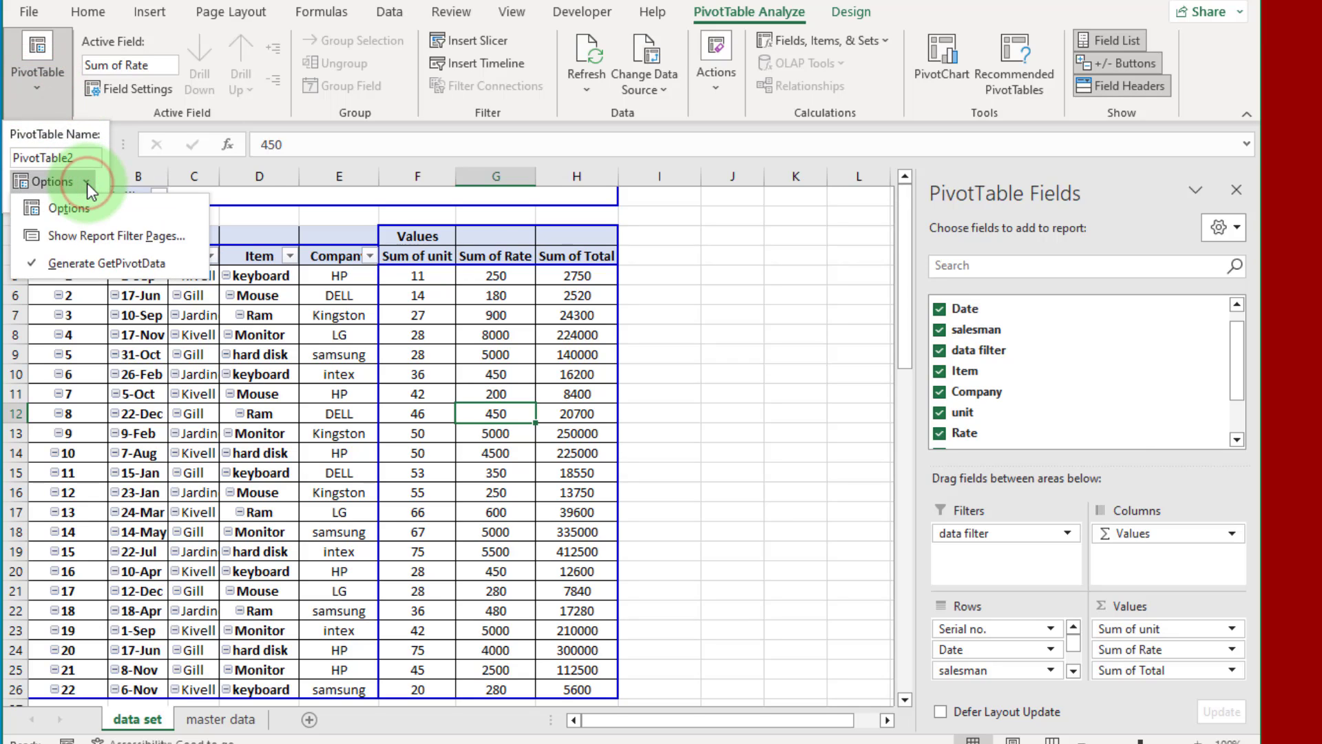
key("Down")
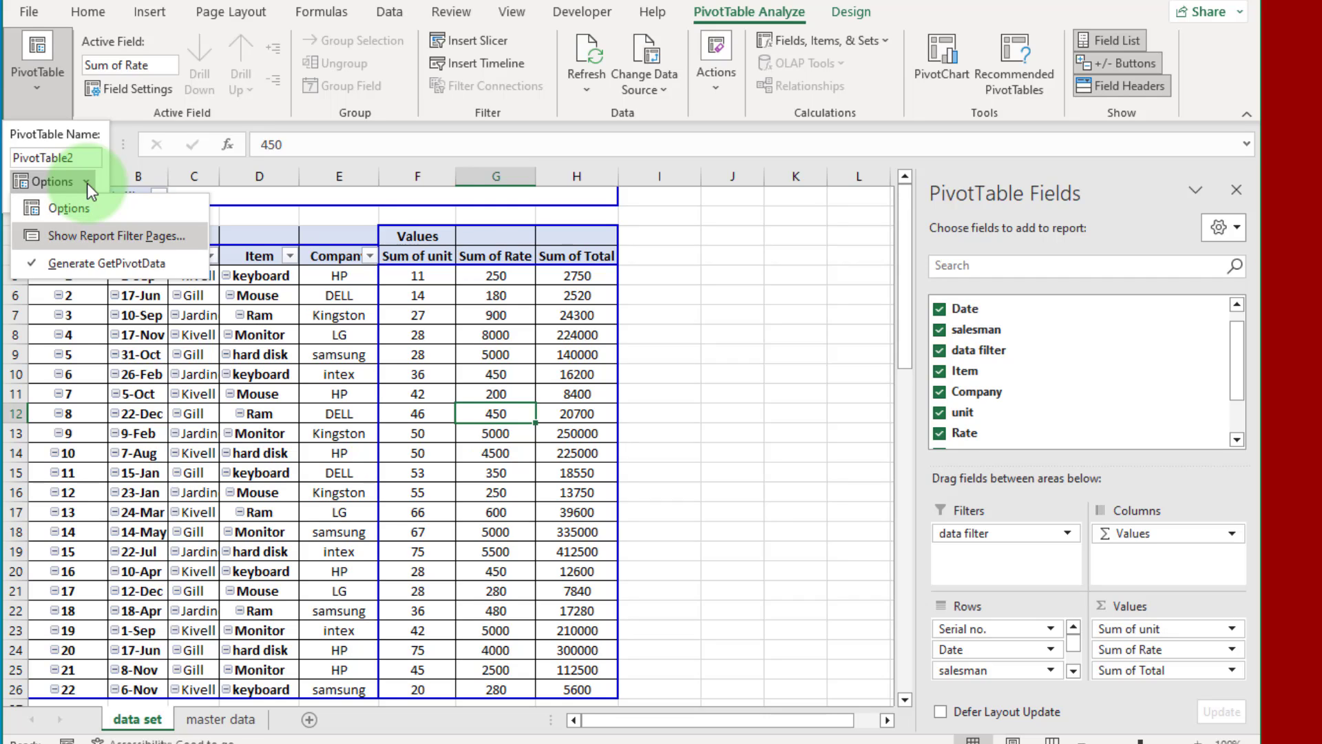
left_click(122, 240)
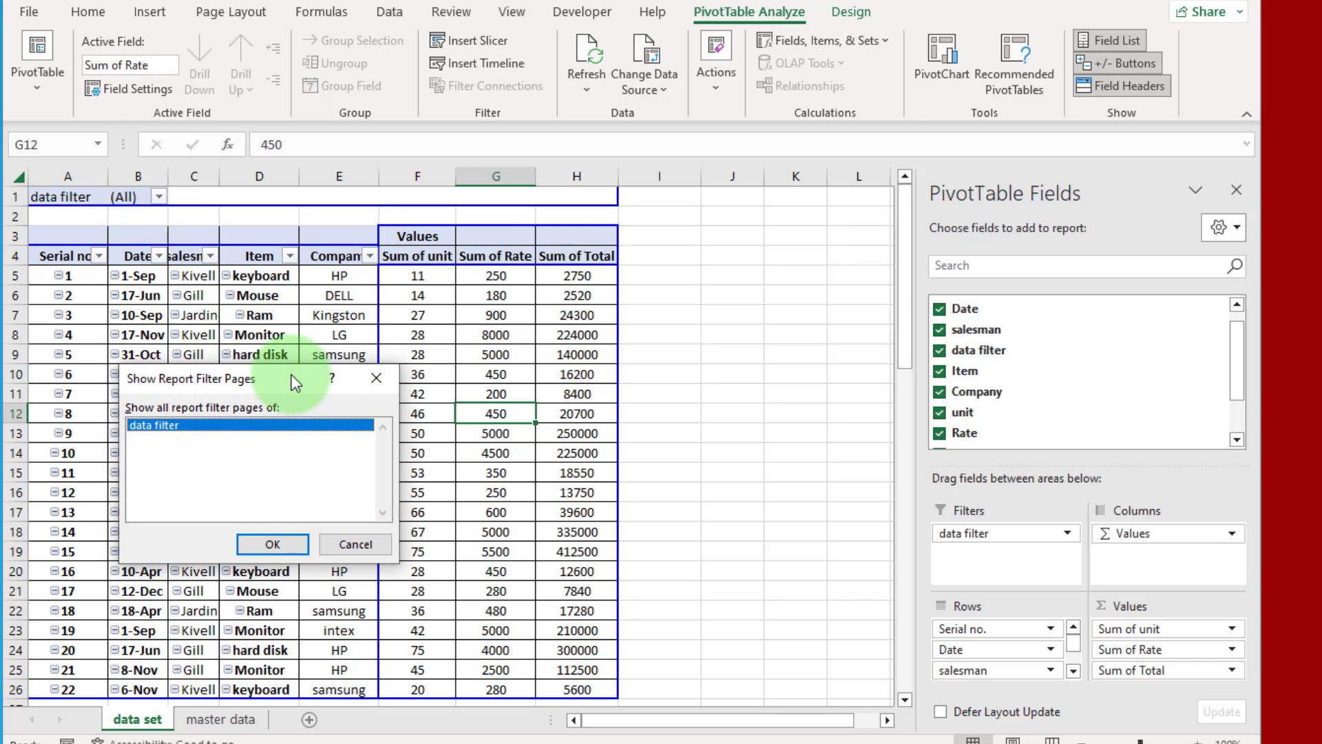
left_click_drag(289, 376, 296, 437)
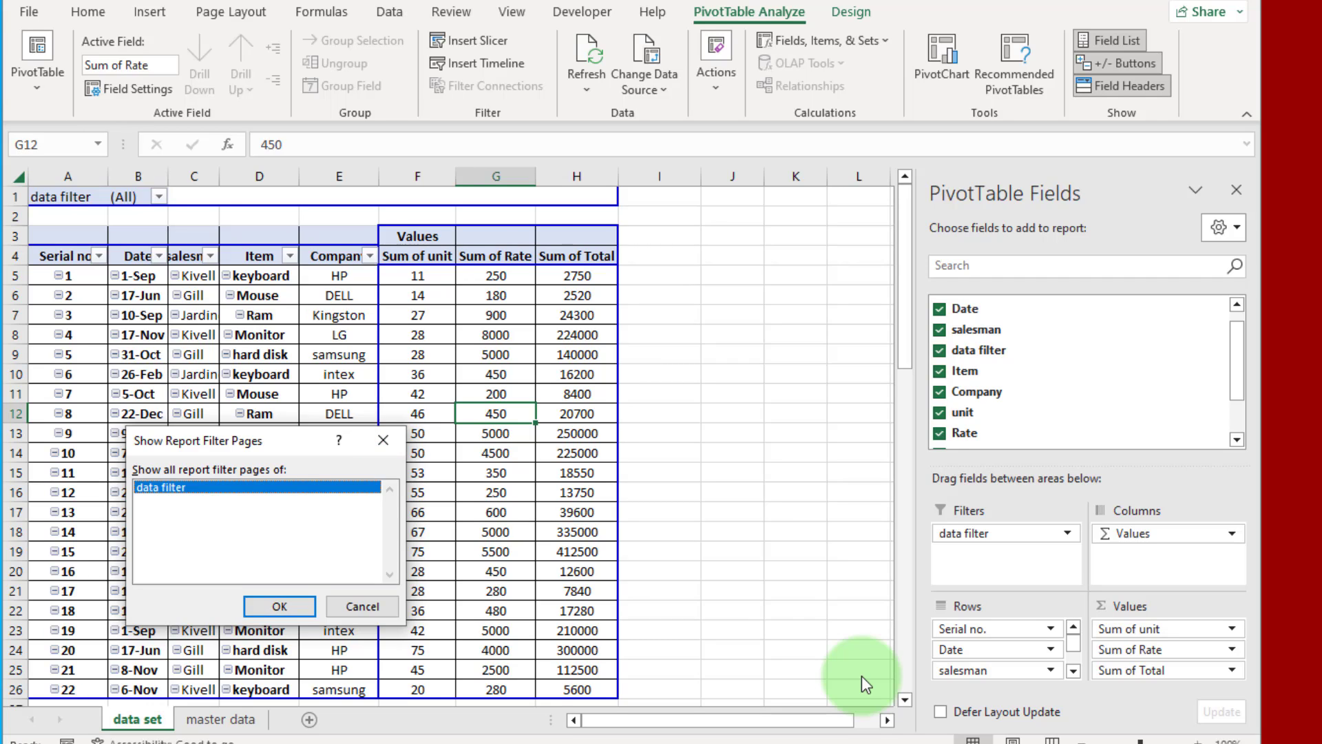
Create the Gill, Jardine and Kivell report filter pages and look through each sheet.
left_click(286, 605)
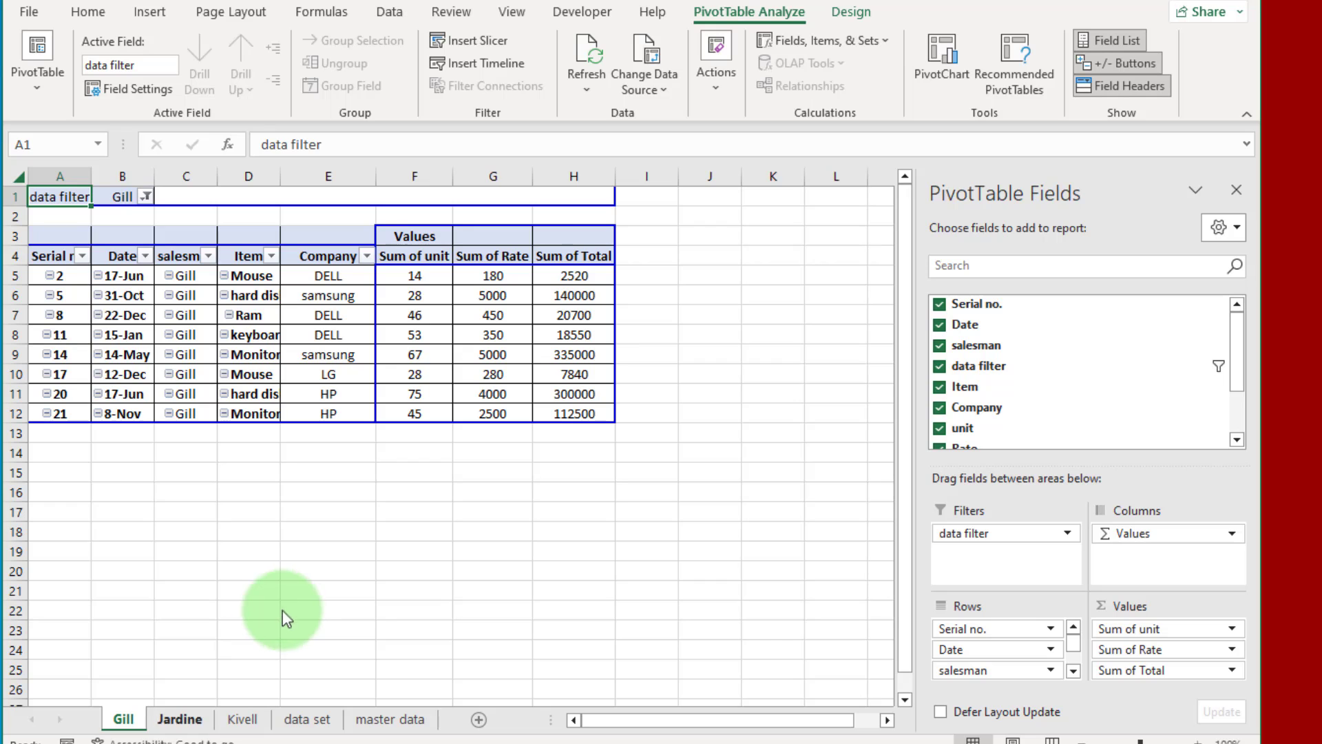
left_click(180, 716)
left_click(242, 716)
left_click(125, 720)
left_click(177, 719)
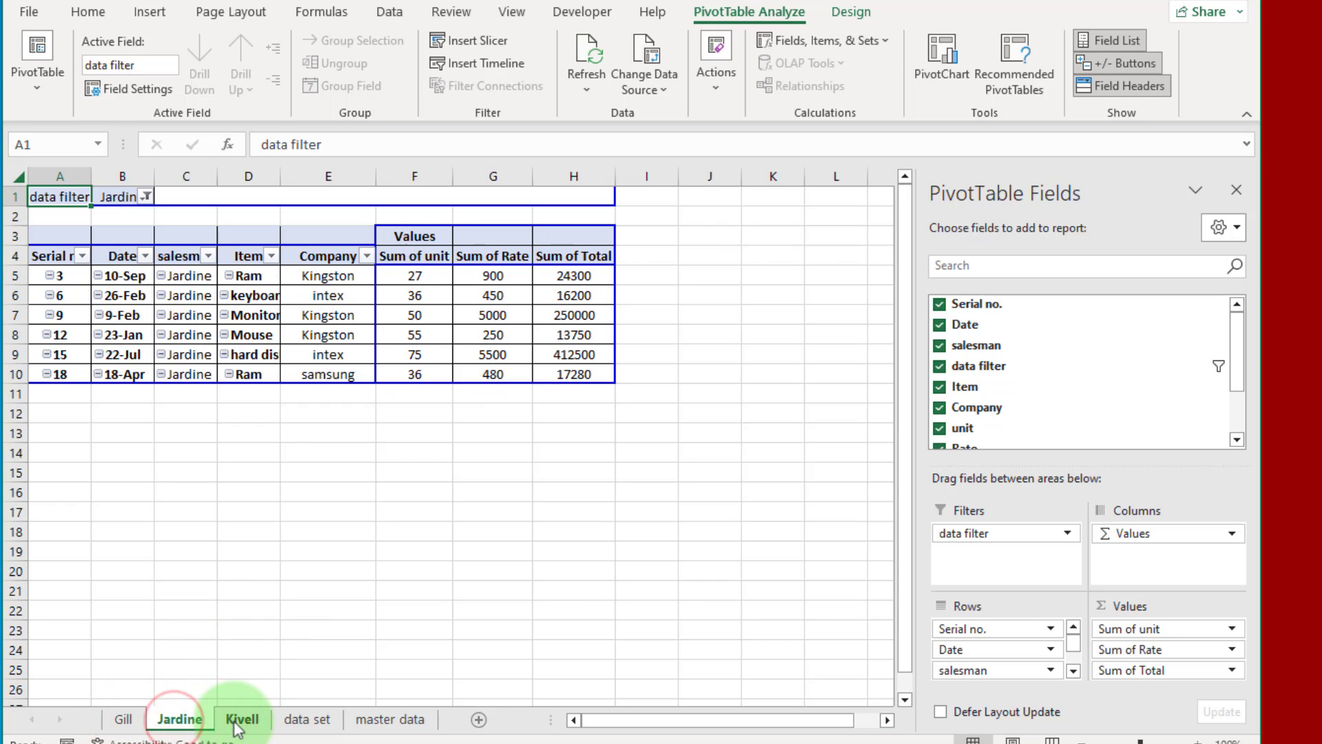
left_click(243, 719)
Hide filter row 1 and Values header row 3, then check the print preview.
right_click(16, 196)
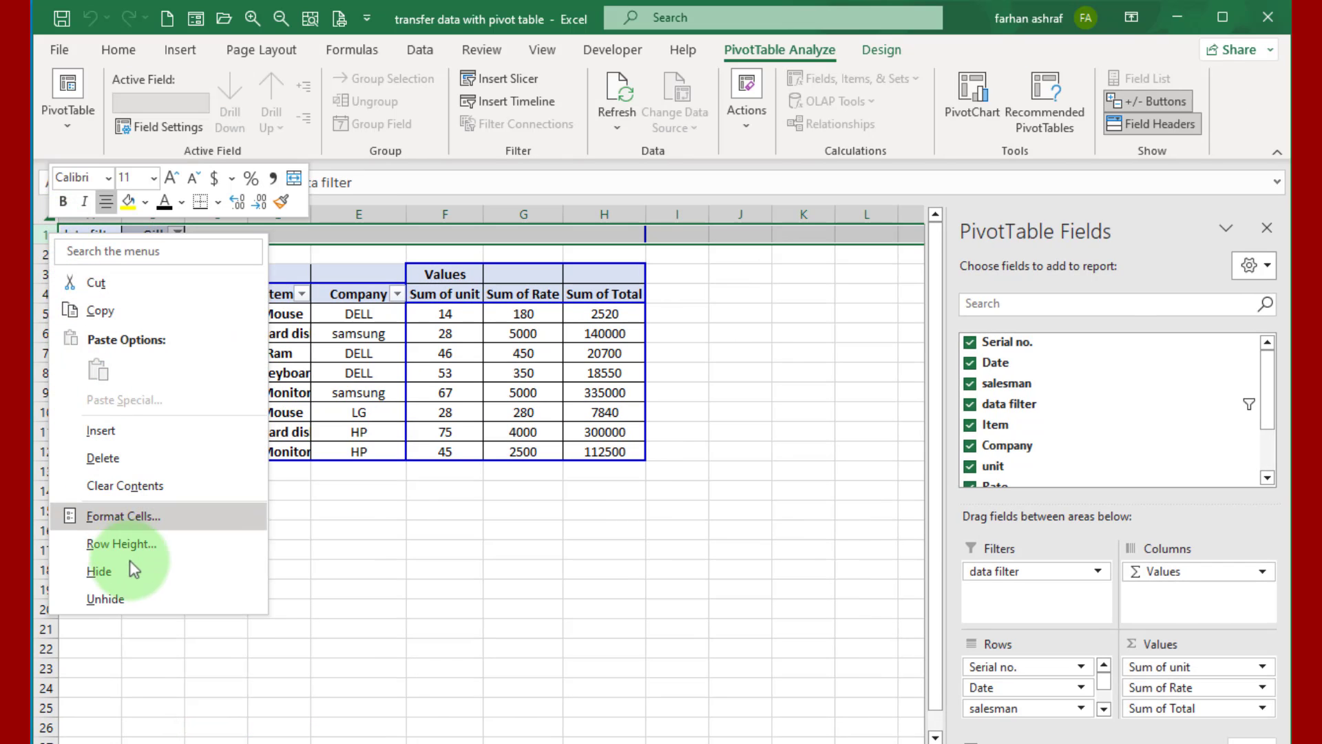
left_click(134, 573)
right_click(41, 254)
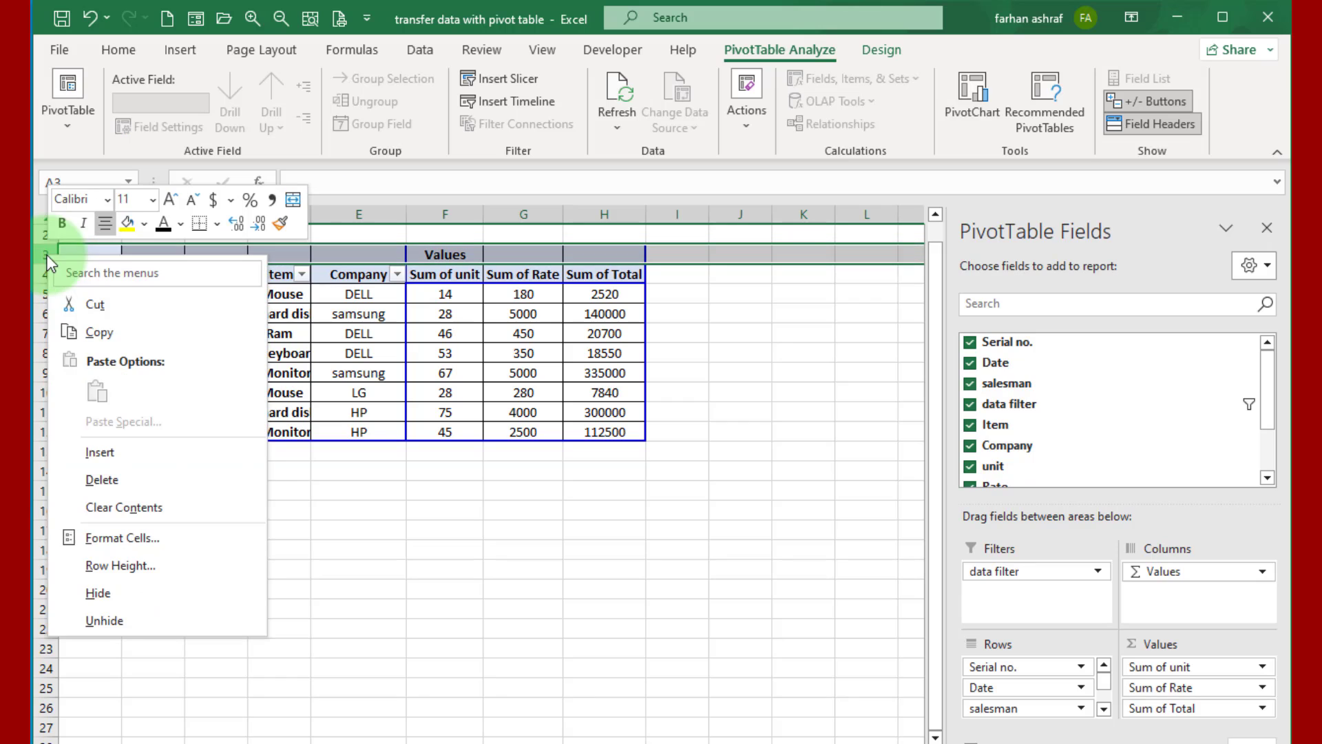
left_click(129, 588)
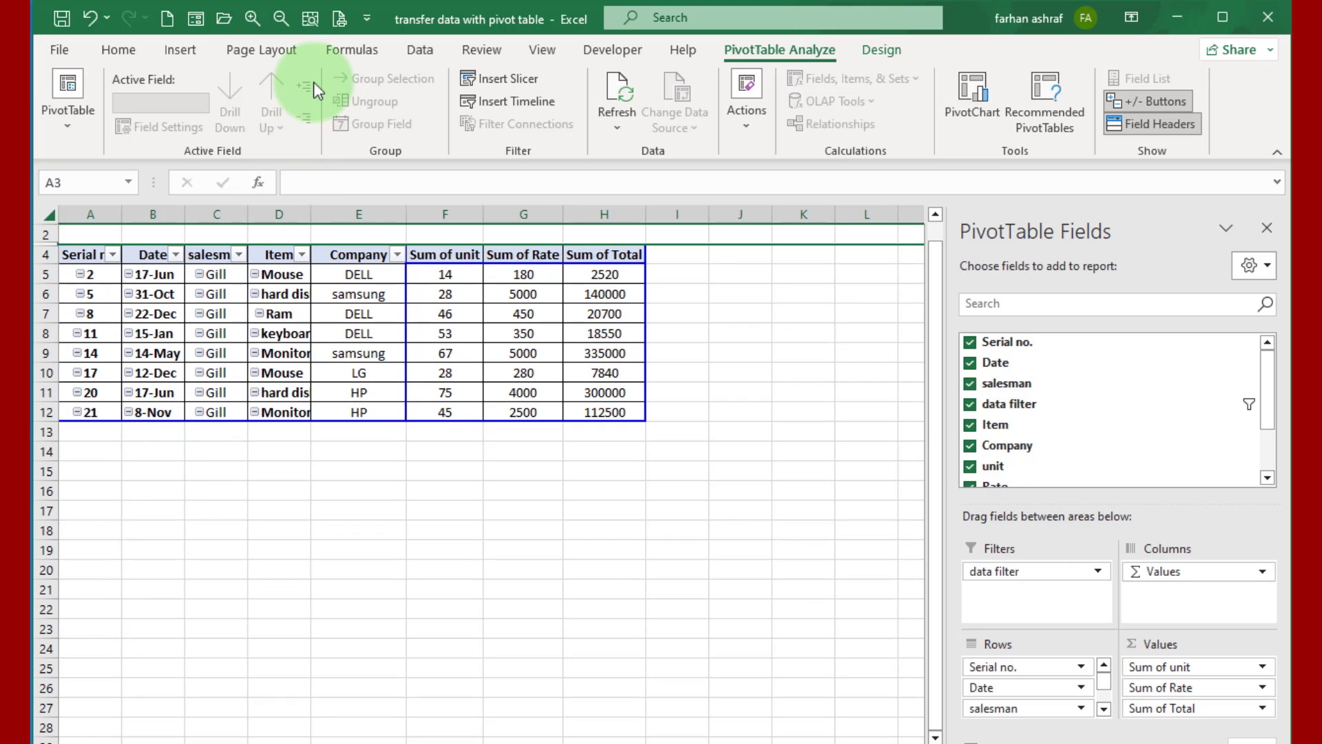
left_click(337, 19)
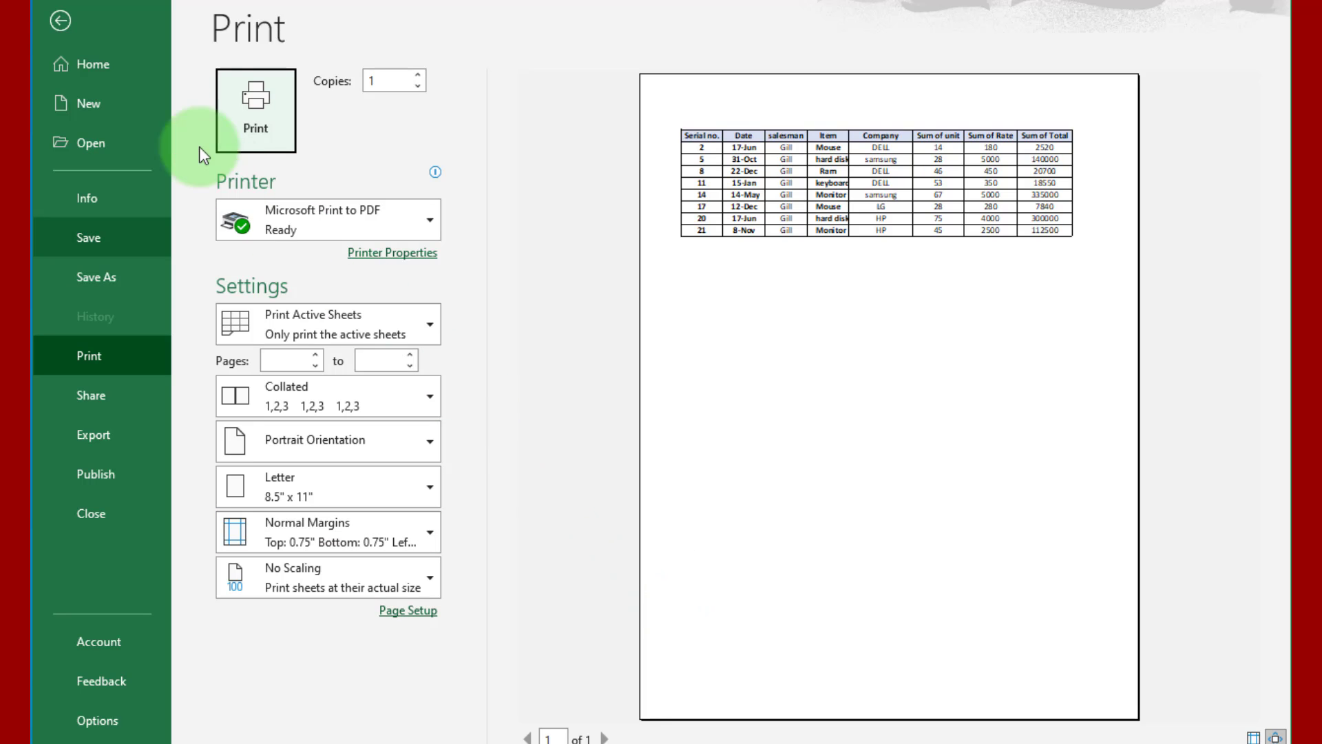
left_click(61, 20)
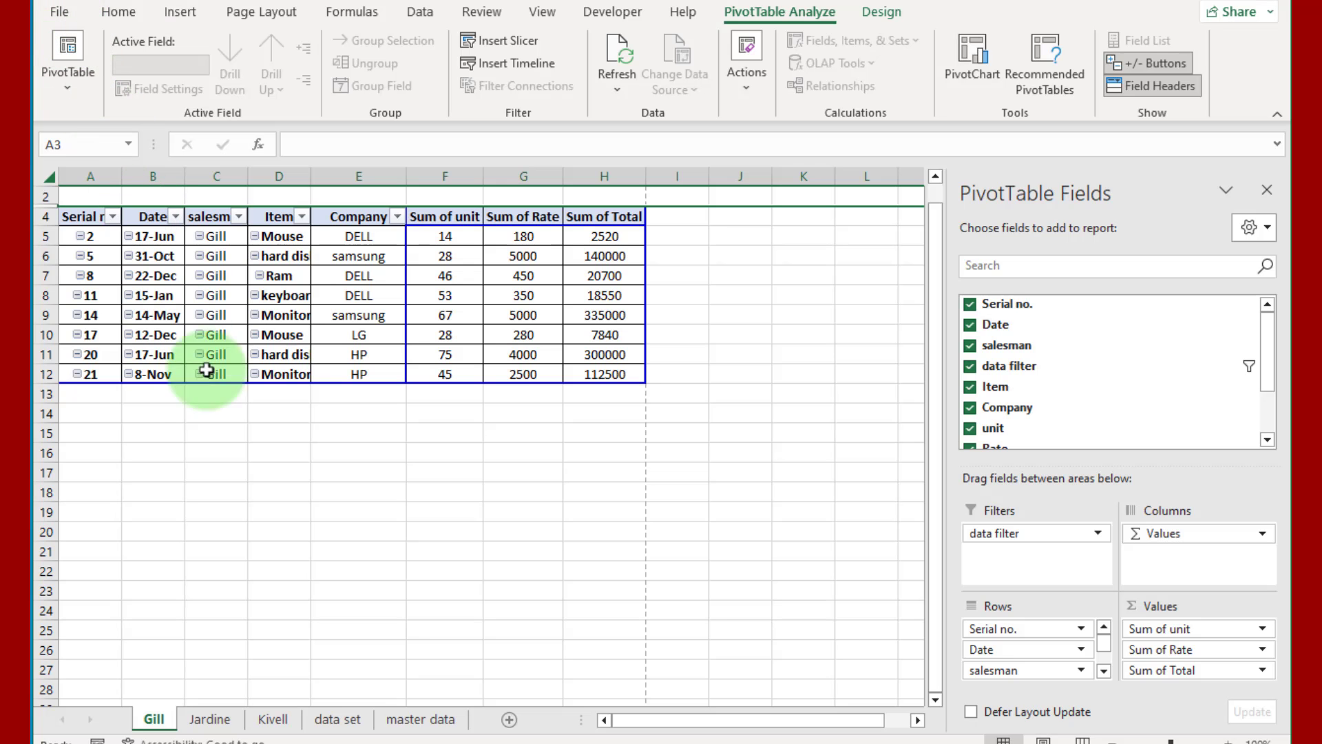
On master data, enter serial 23 in A24 and date 11/07/22 in B24.
left_click(345, 719)
left_click(416, 720)
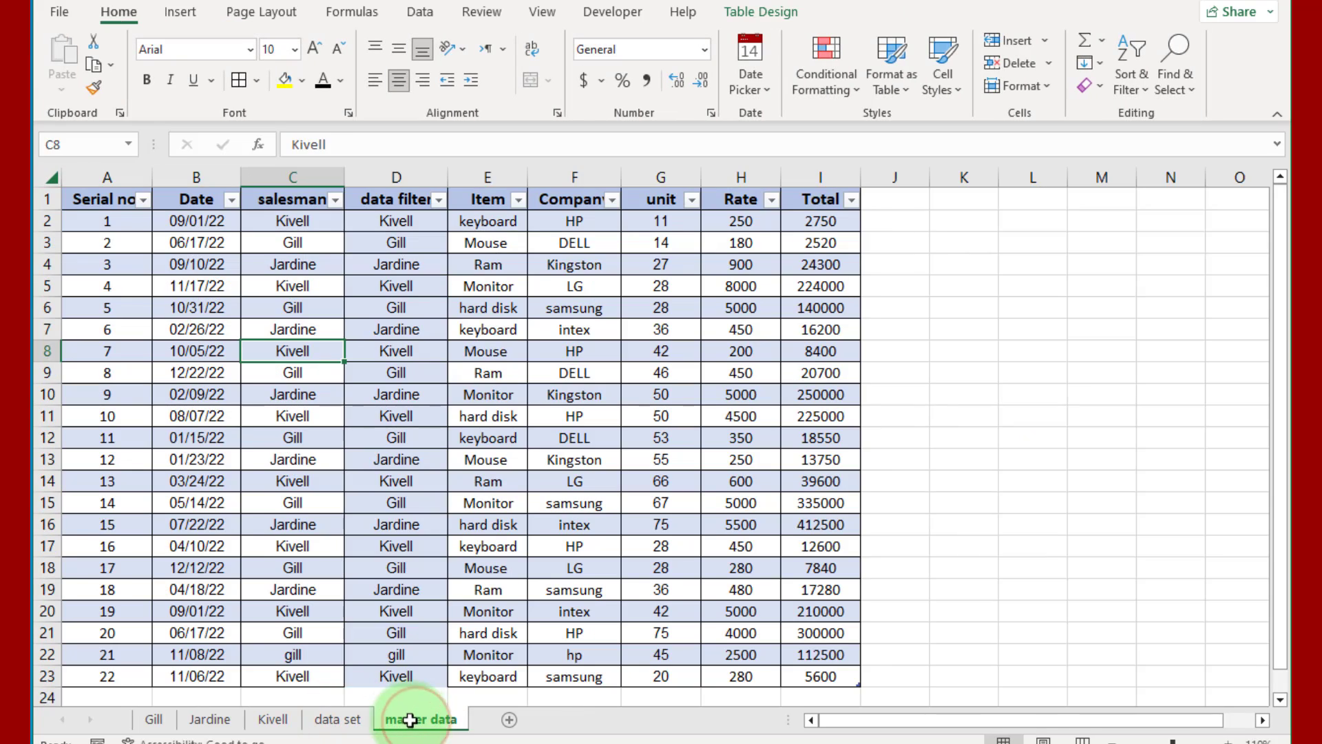
left_click(117, 688)
scroll(117, 689, "down", 2)
type("23")
key("Tab")
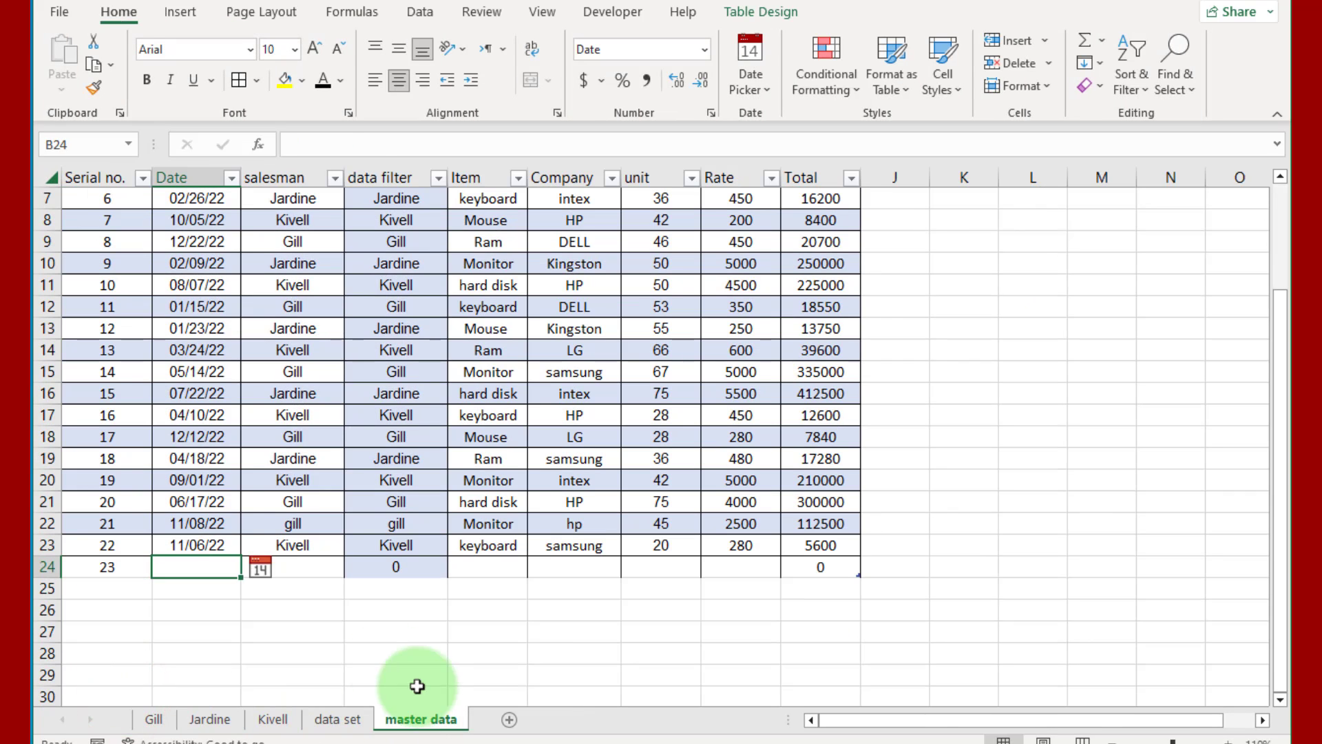
left_click(259, 569)
left_click(489, 593)
left_click(329, 684)
Copy Kivell, Monitor and samsung from existing rows into the new row 24.
left_click(293, 523)
left_click(293, 480)
key("ctrl+c")
left_click(293, 567)
key("ctrl+v")
left_click(501, 526)
key("ctrl+c")
left_click(502, 567)
key("ctrl+v")
left_click(589, 570)
left_click(585, 545)
key("ctrl+c")
key("ctrl+q")
left_click(586, 566)
key("ctrl+v")
key("ctrl")
Enter 45 units at rate 4500 and confirm the 202500 total.
left_click(658, 572)
left_click(654, 567)
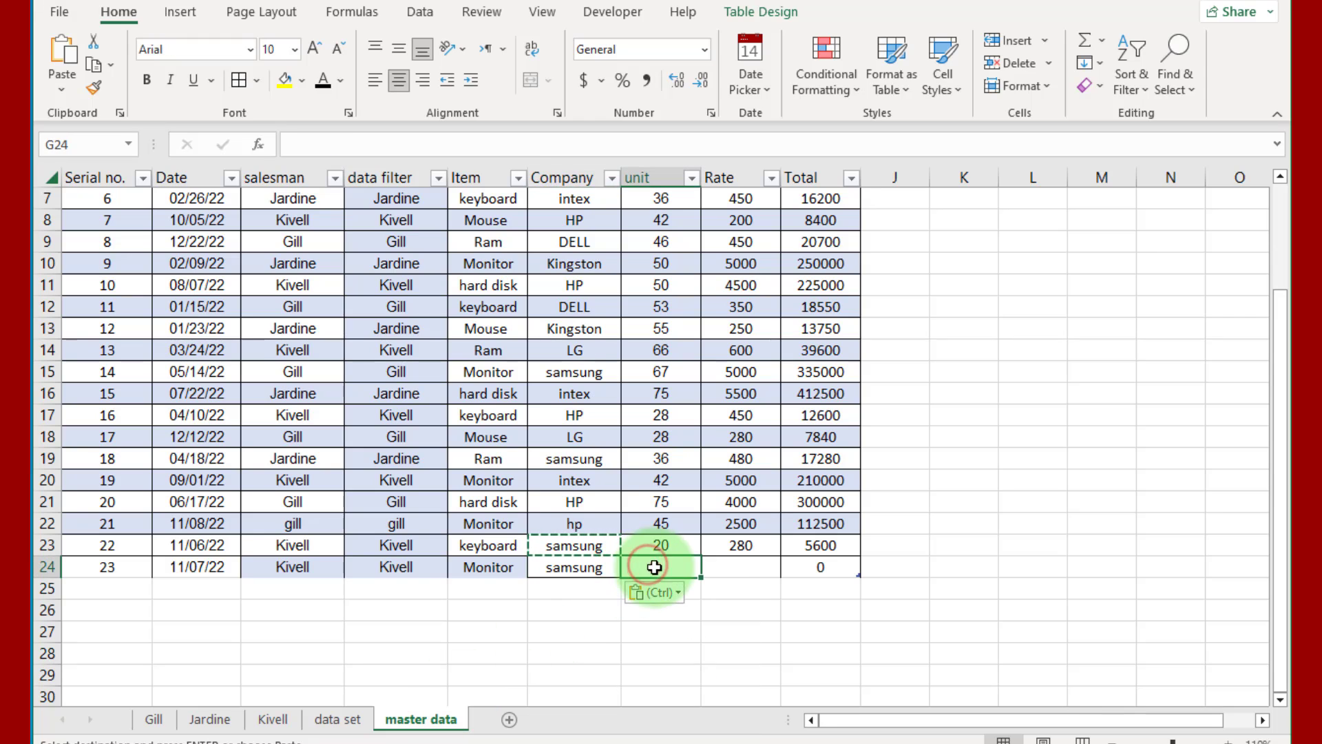
type("45")
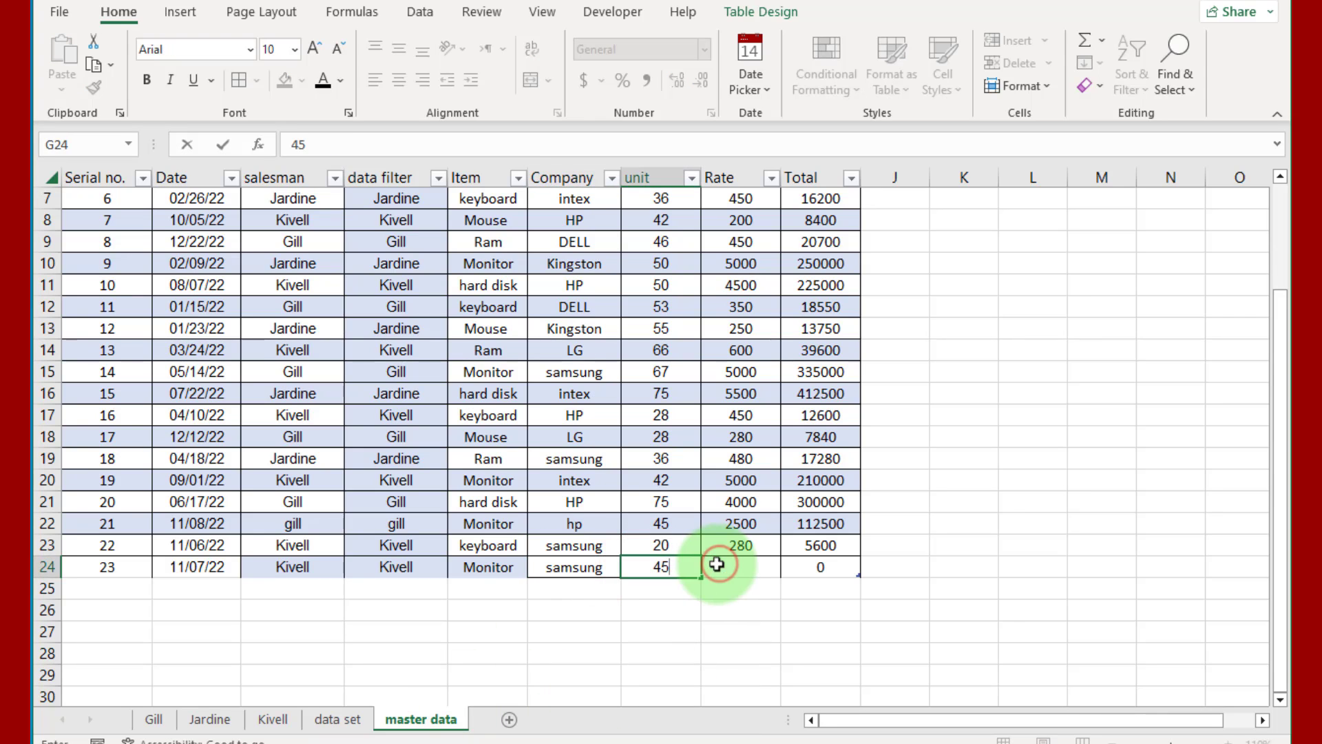
left_click(741, 569)
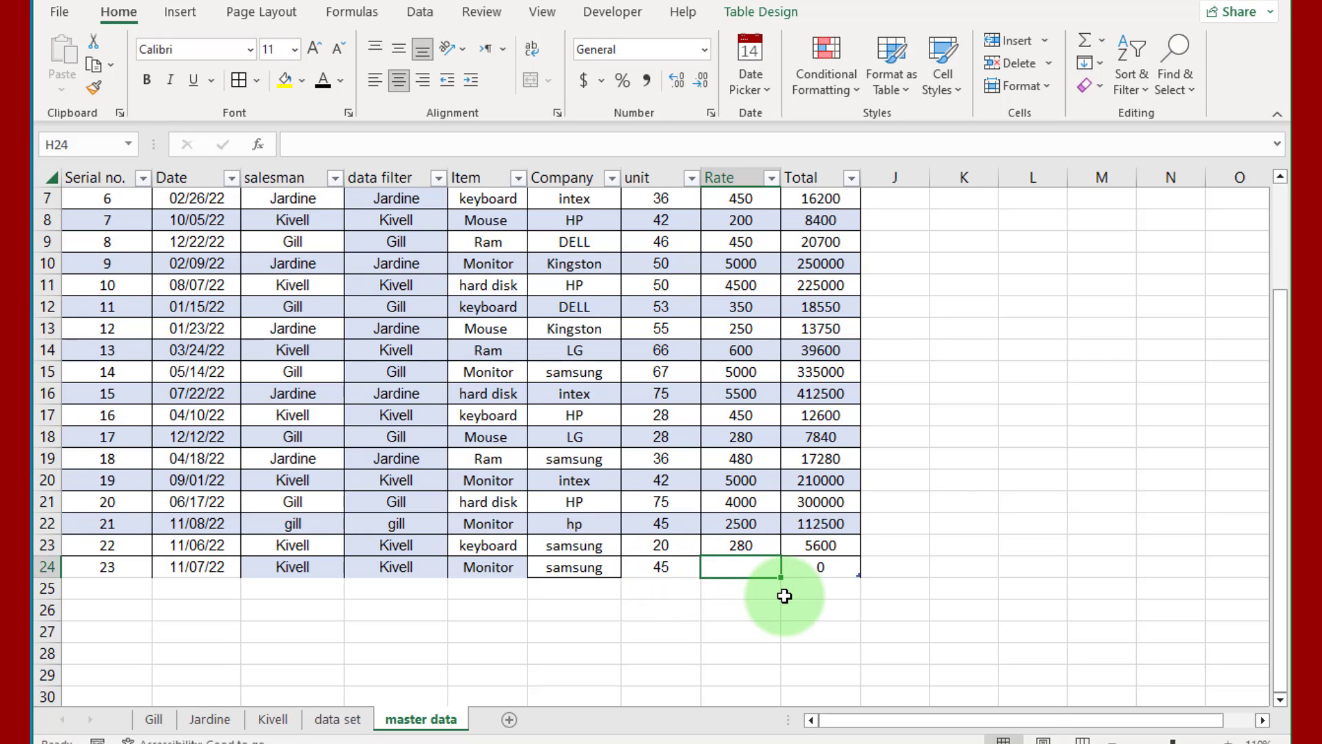
type("4500")
key("Return")
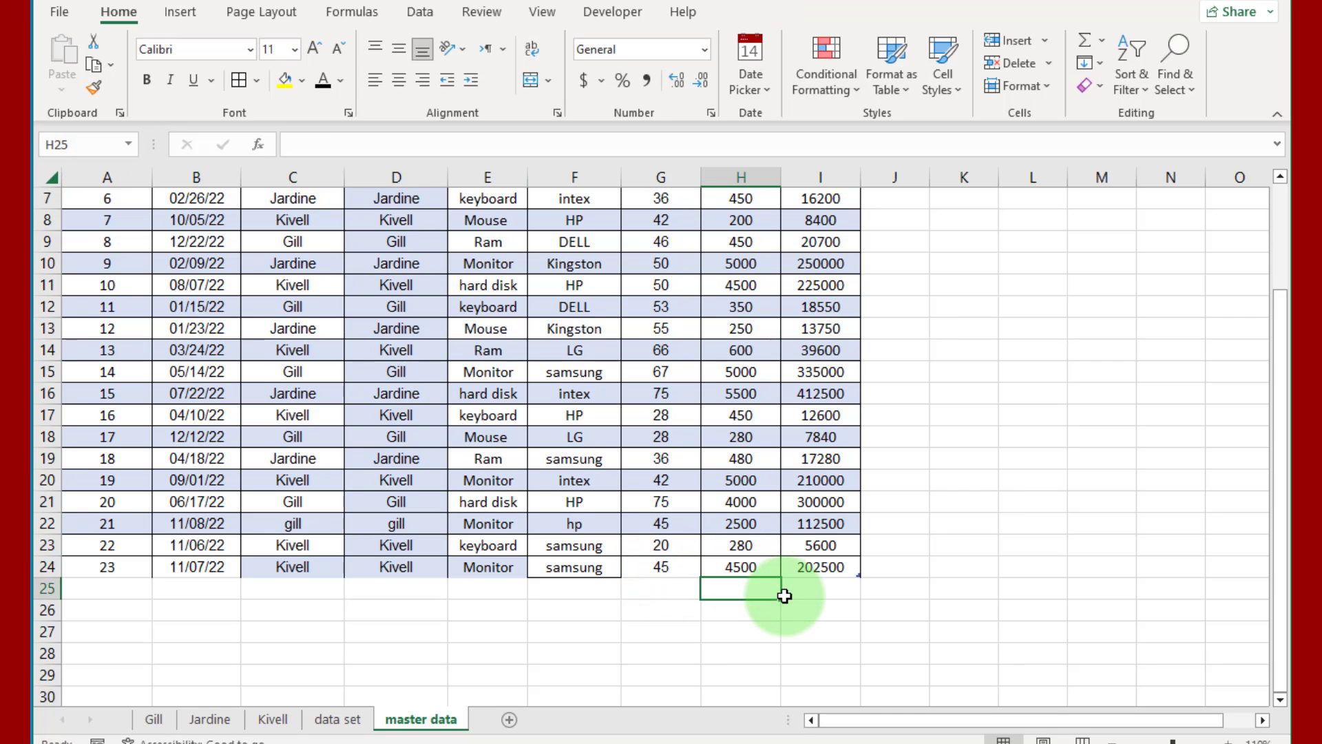
left_click(825, 570)
left_click(634, 569)
left_click_drag(103, 501, 620, 560)
left_click(774, 633)
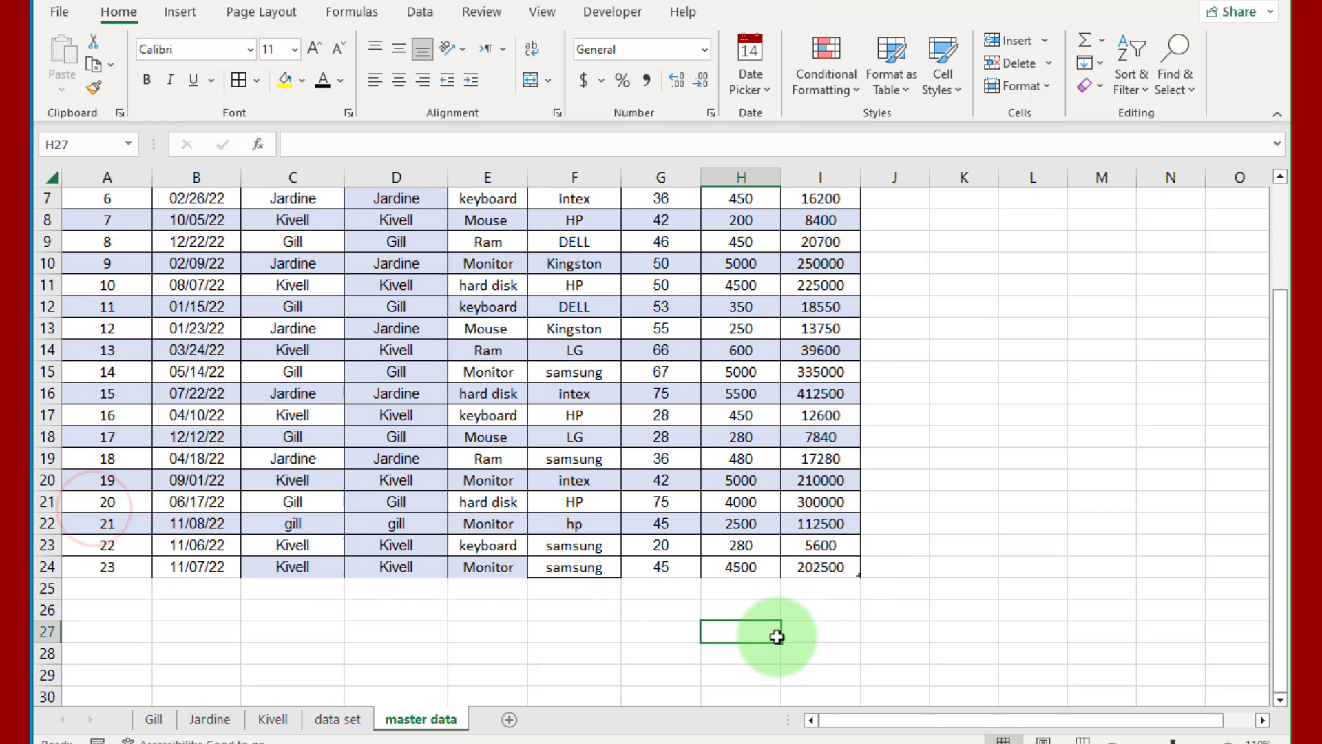
left_click(494, 648)
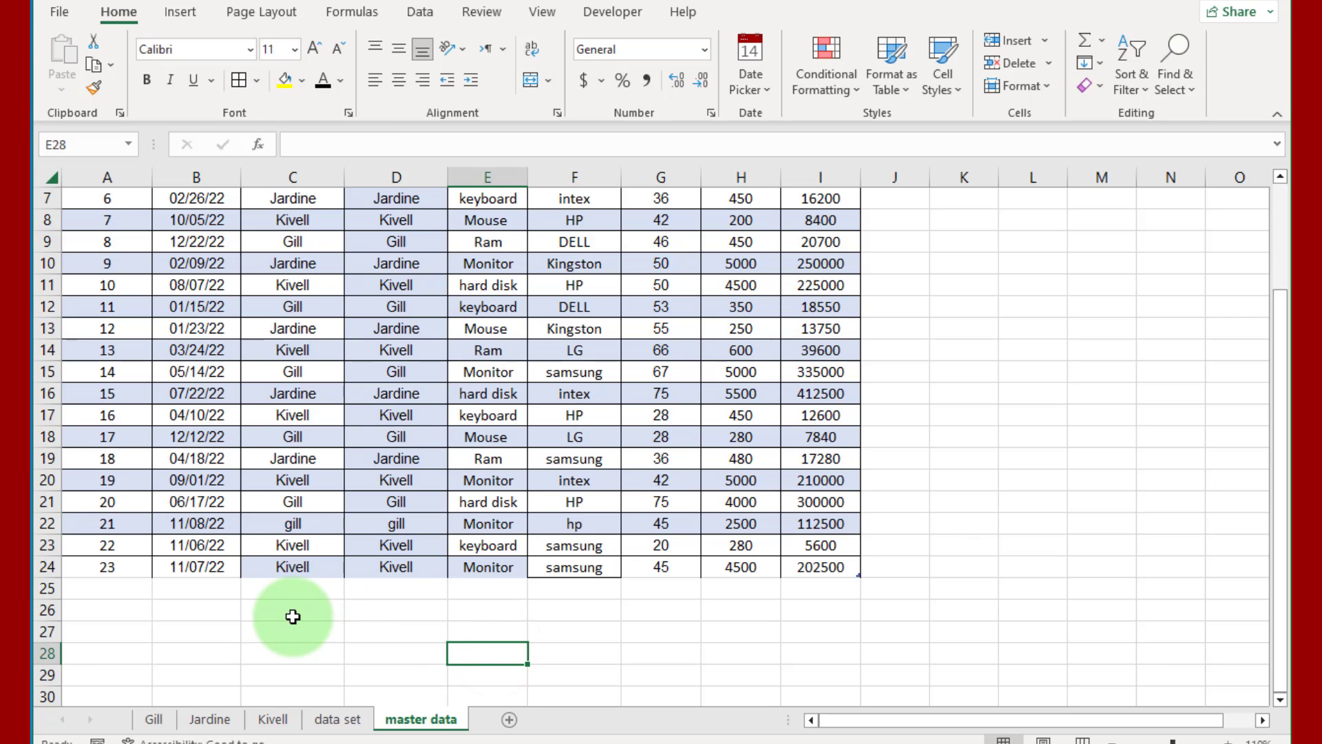
Refresh the data set pivot with Alt+F5 and point out the new Kivell row 27.
left_click(345, 719)
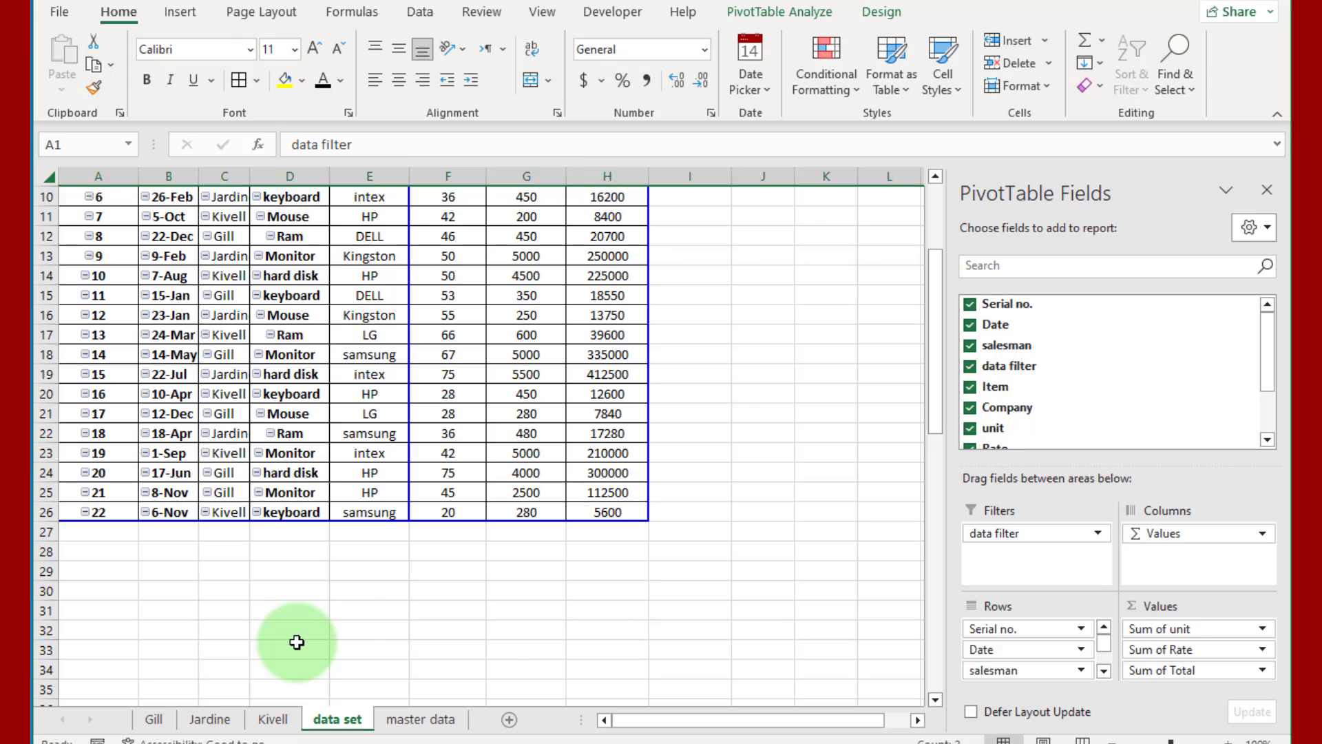
key("alt+F5")
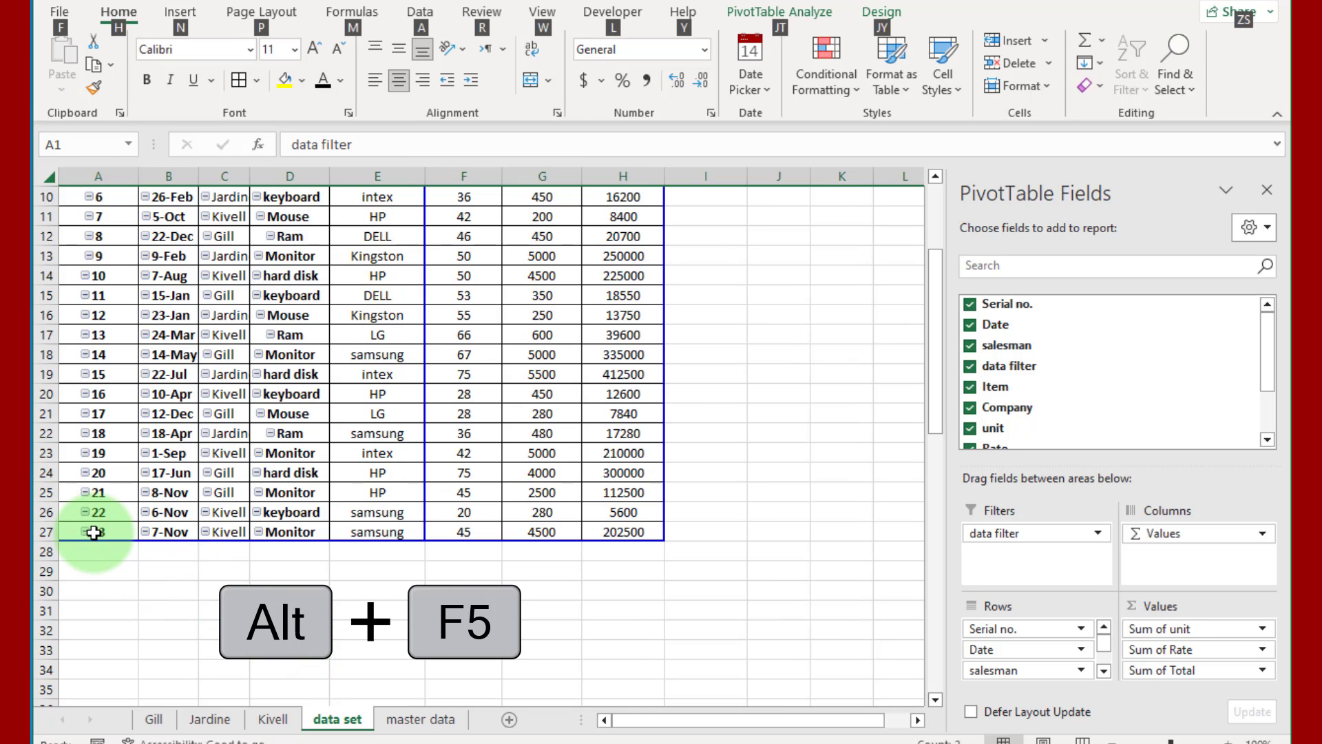
left_click_drag(95, 532, 647, 532)
left_click(496, 573)
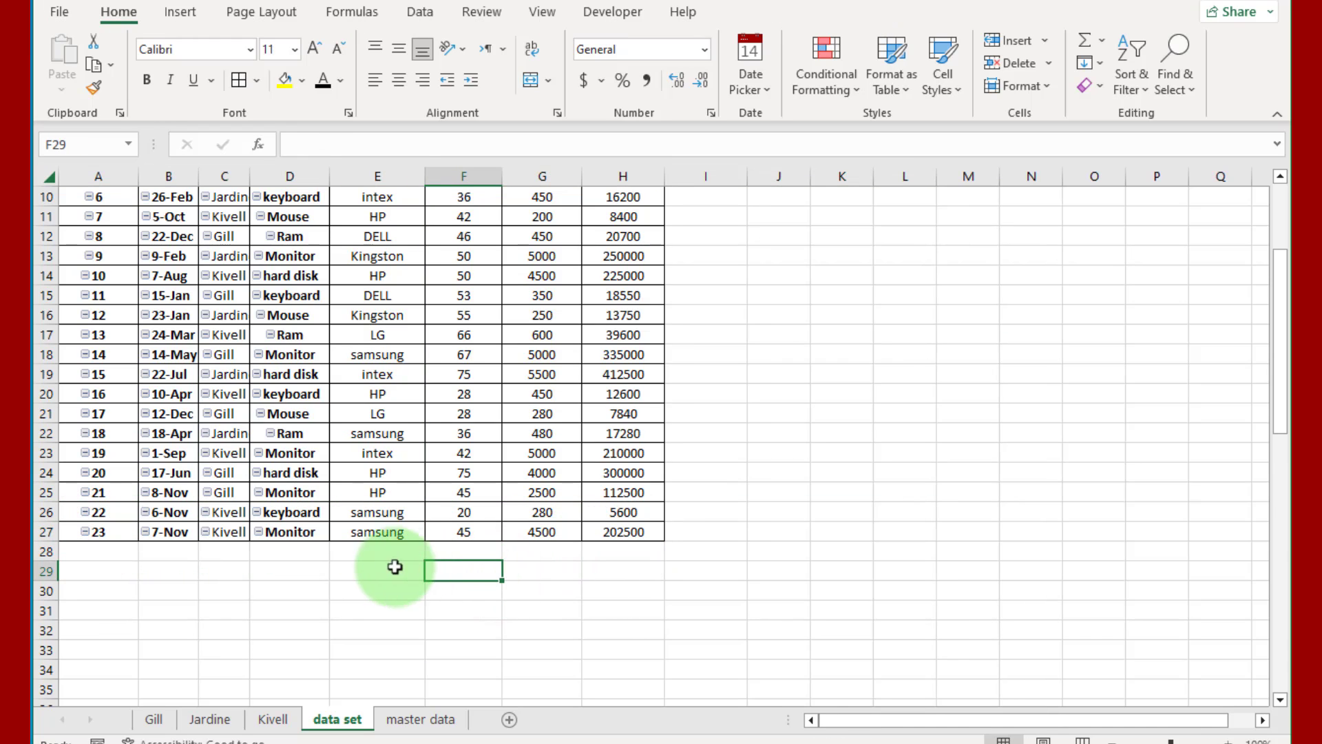
left_click(228, 551)
left_click(228, 532)
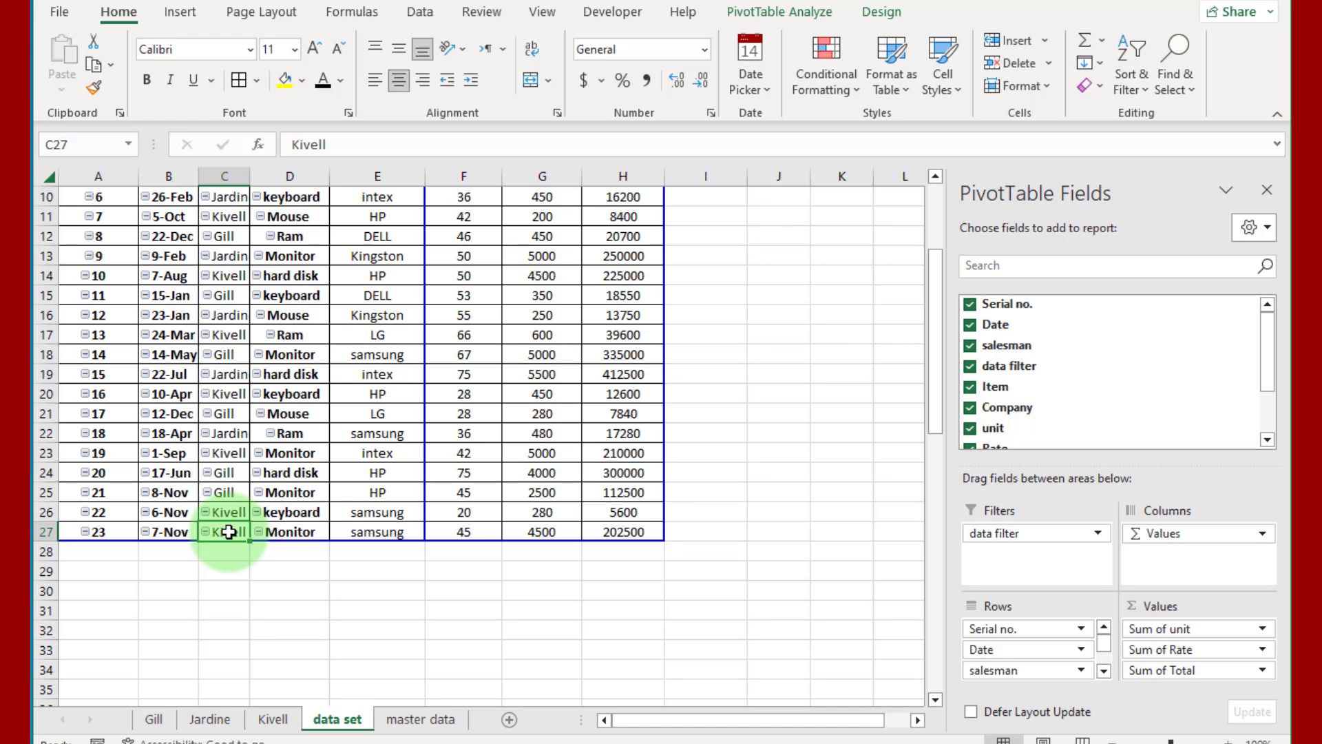
Widen column D on the Kivell sheet and check its print preview.
left_click(273, 719)
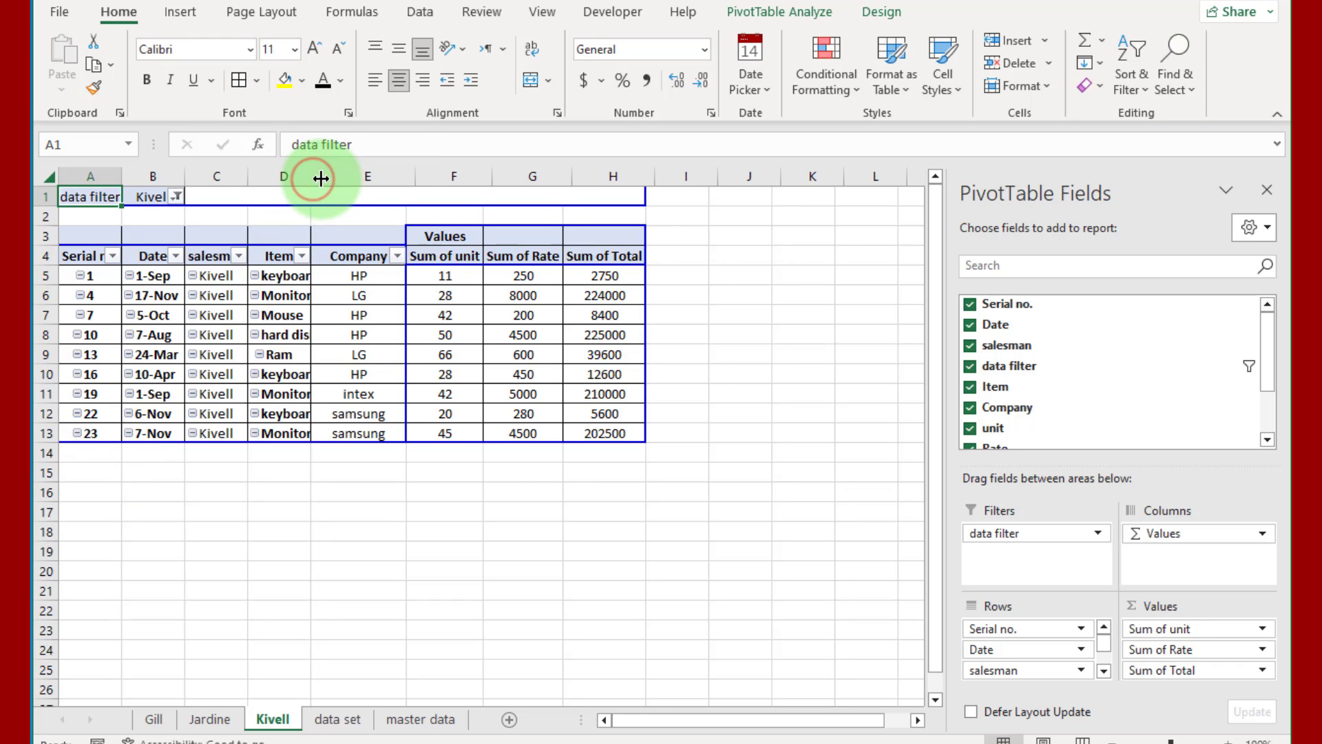
left_click_drag(311, 177, 321, 178)
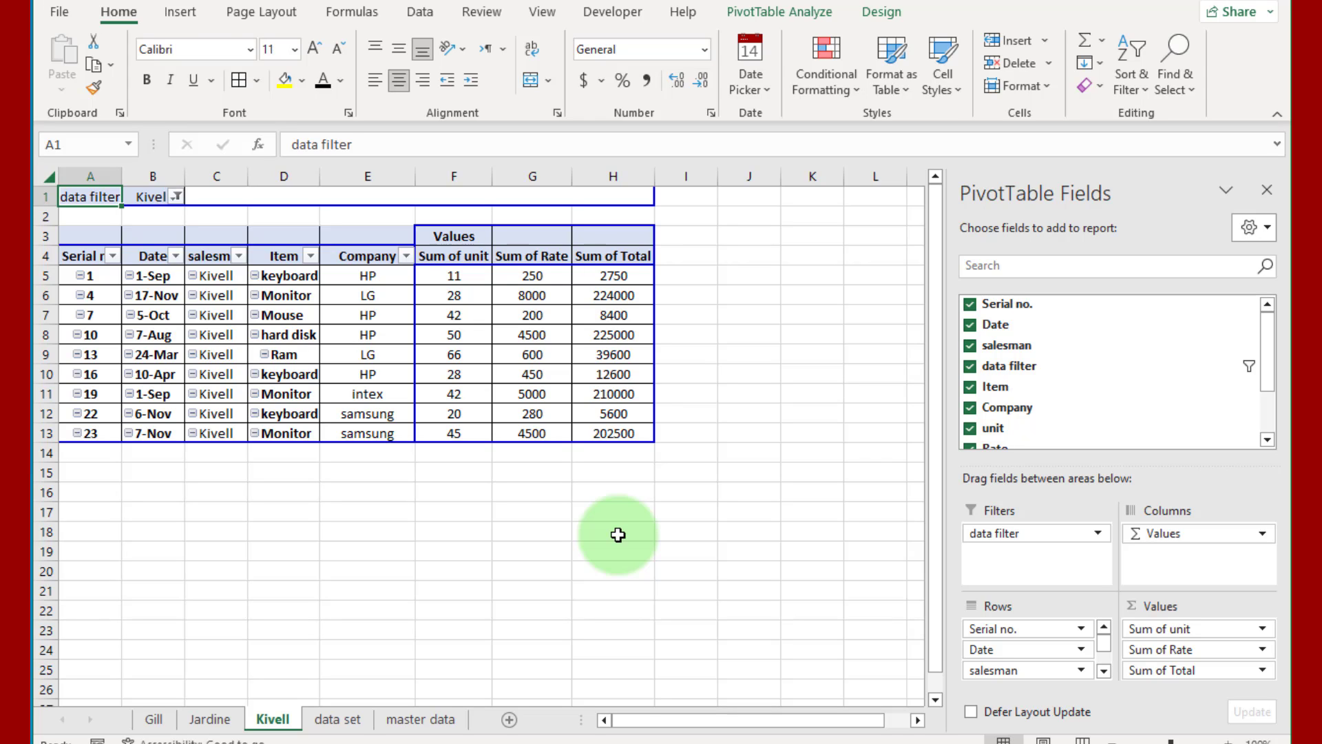
key("ctrl+p")
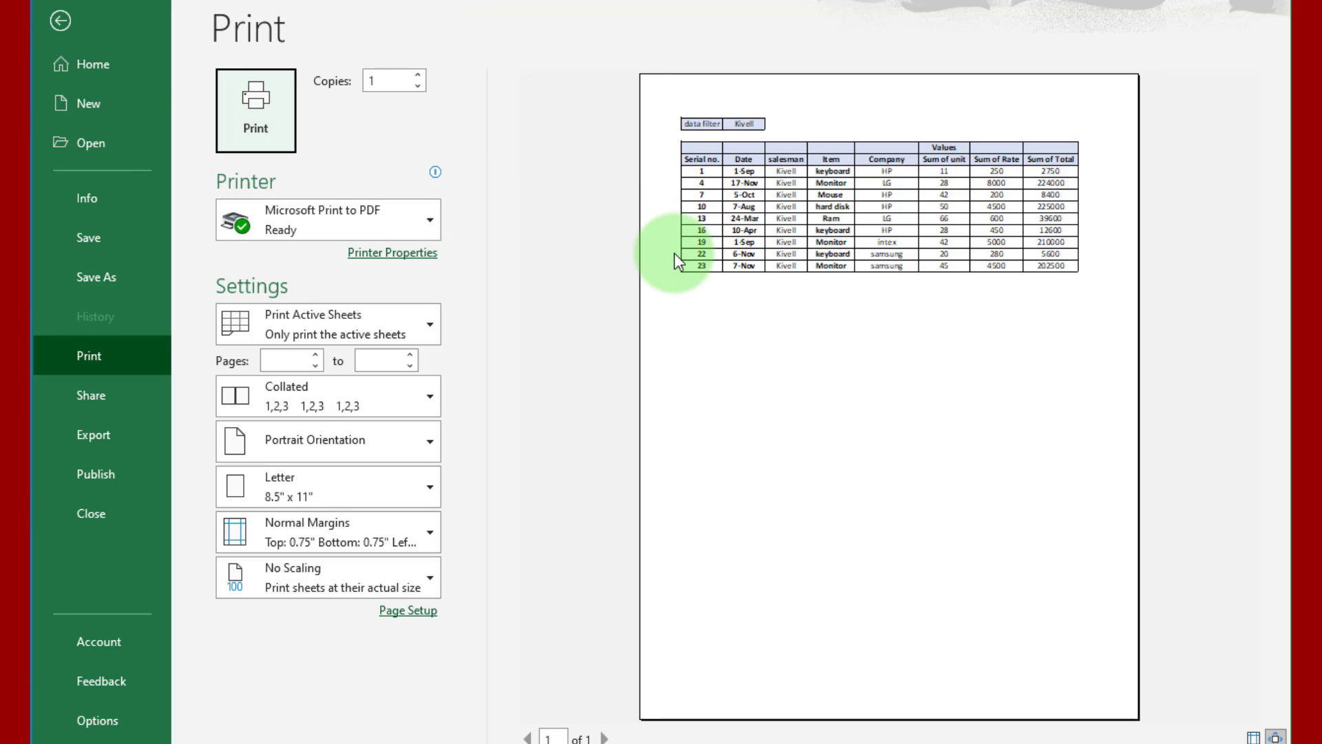
left_click(67, 20)
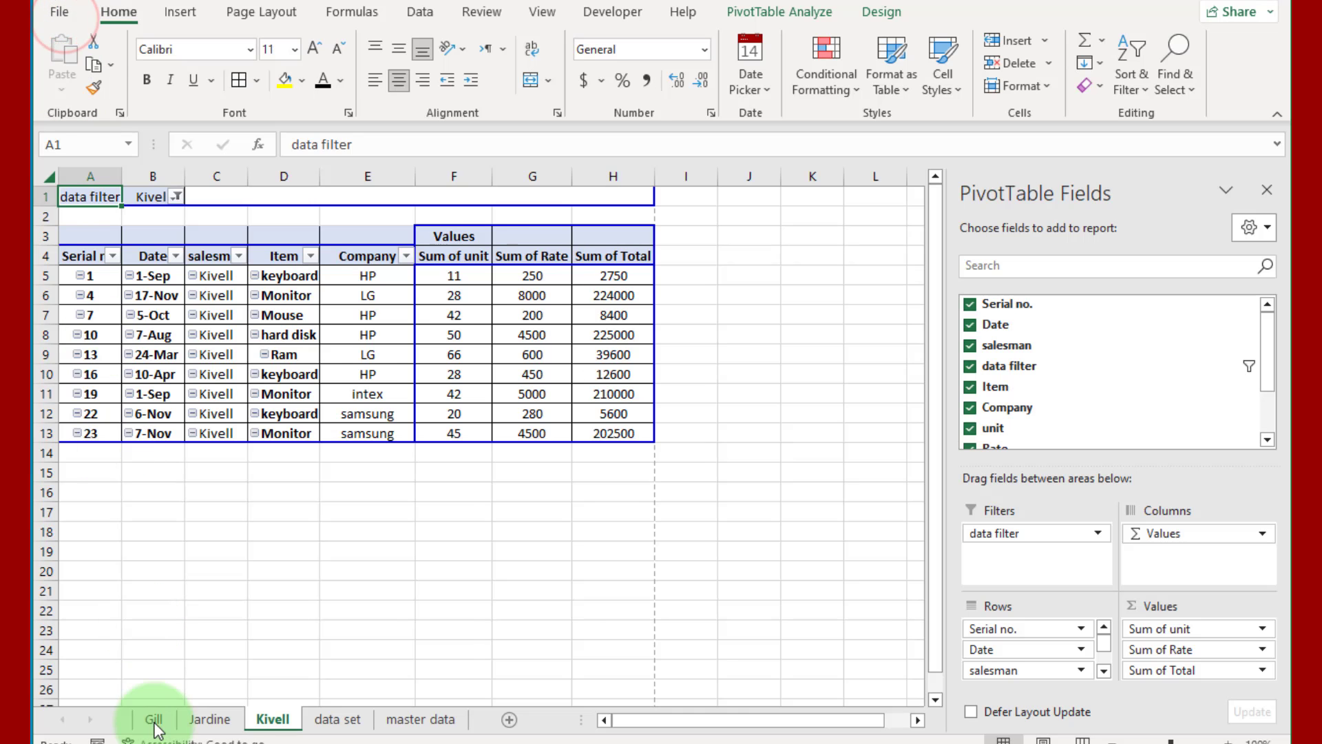
On master data, enter serial 24 in A25 and date 11/16/22 in B25.
left_click(154, 719)
left_click(337, 719)
scroll(283, 581, "down", 2)
scroll(278, 581, "up", 1)
left_click(421, 719)
left_click(113, 590)
type("24")
left_click(173, 589)
left_click(257, 590)
left_click(485, 606)
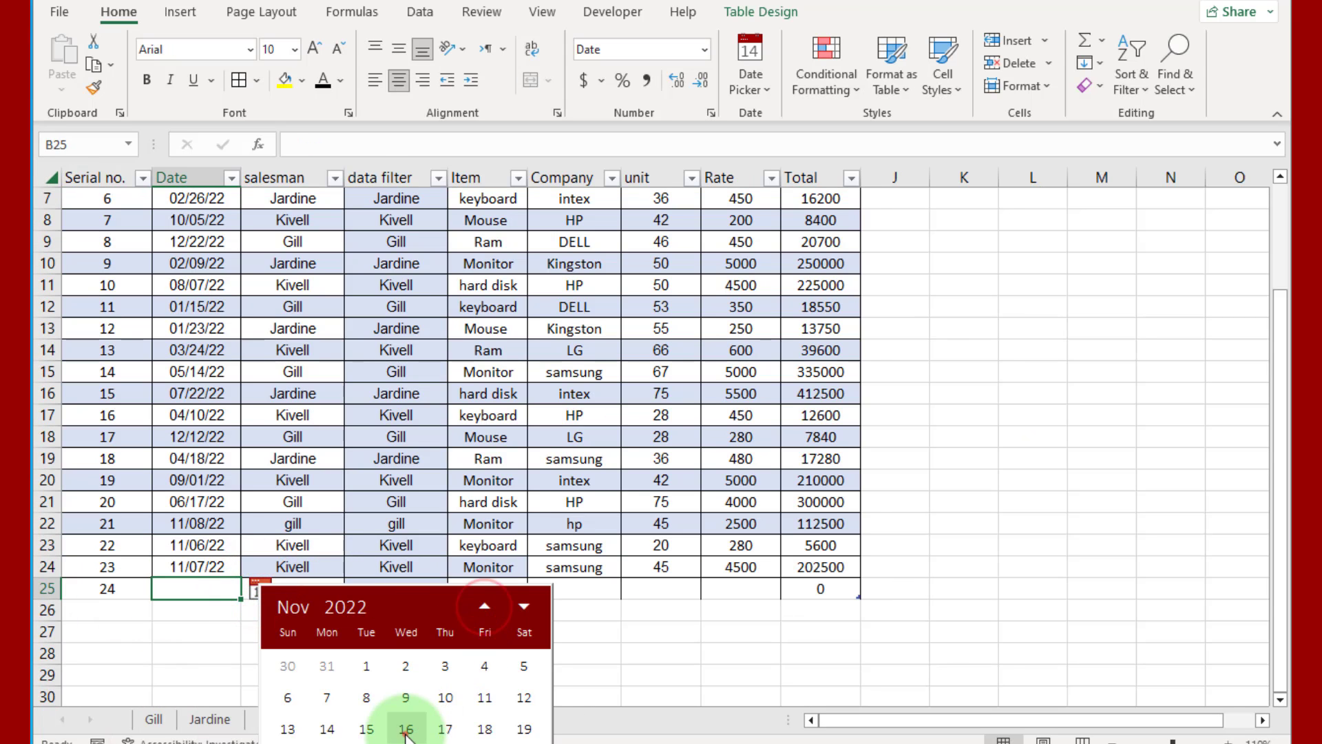
left_click(405, 730)
Copy gill, keyboard and hp from existing rows into the new row 25.
left_click(313, 523)
key("ctrl+c")
left_click(303, 590)
key("ctrl+v")
left_click(488, 546)
key("ctrl+c")
left_click(487, 588)
key("ctrl+v")
left_click(595, 523)
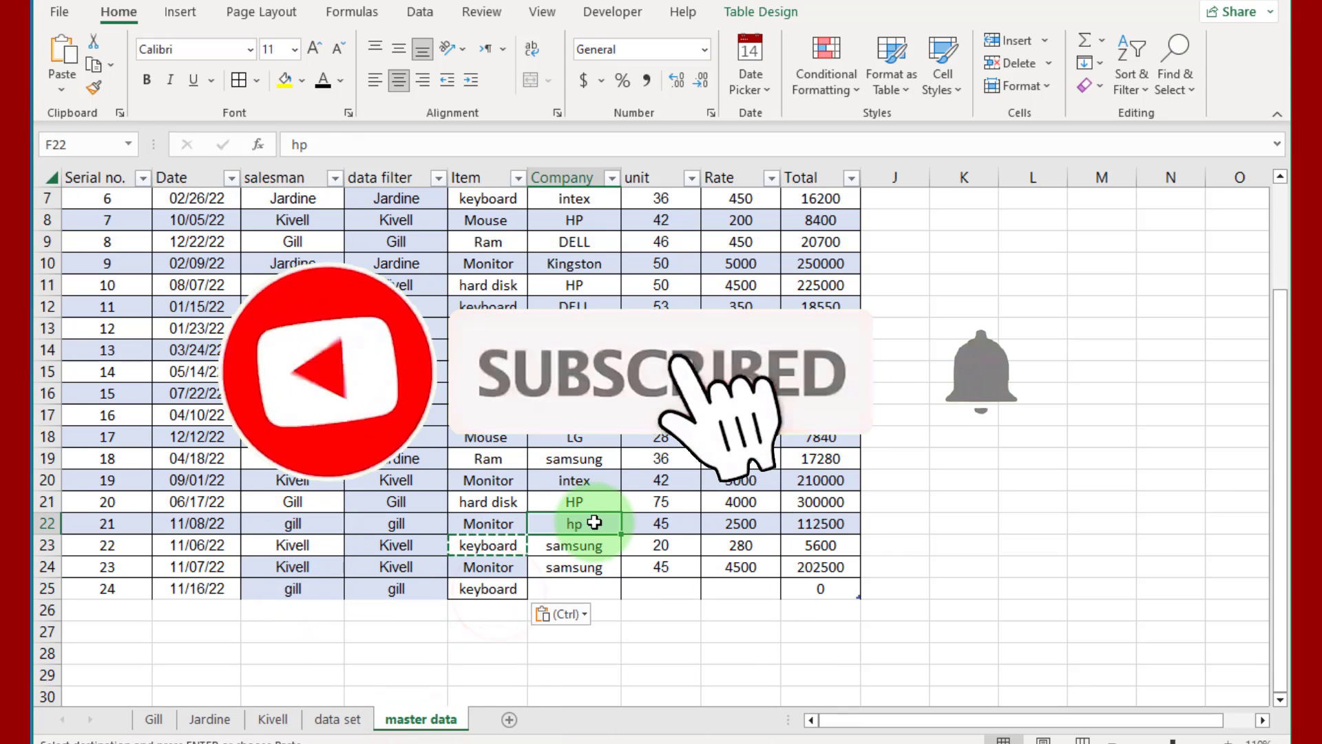
key("ctrl+c")
left_click(575, 589)
key("ctrl+v")
Enter 100 units at rate 250, giving a 25000 total.
left_click(672, 590)
type("1")
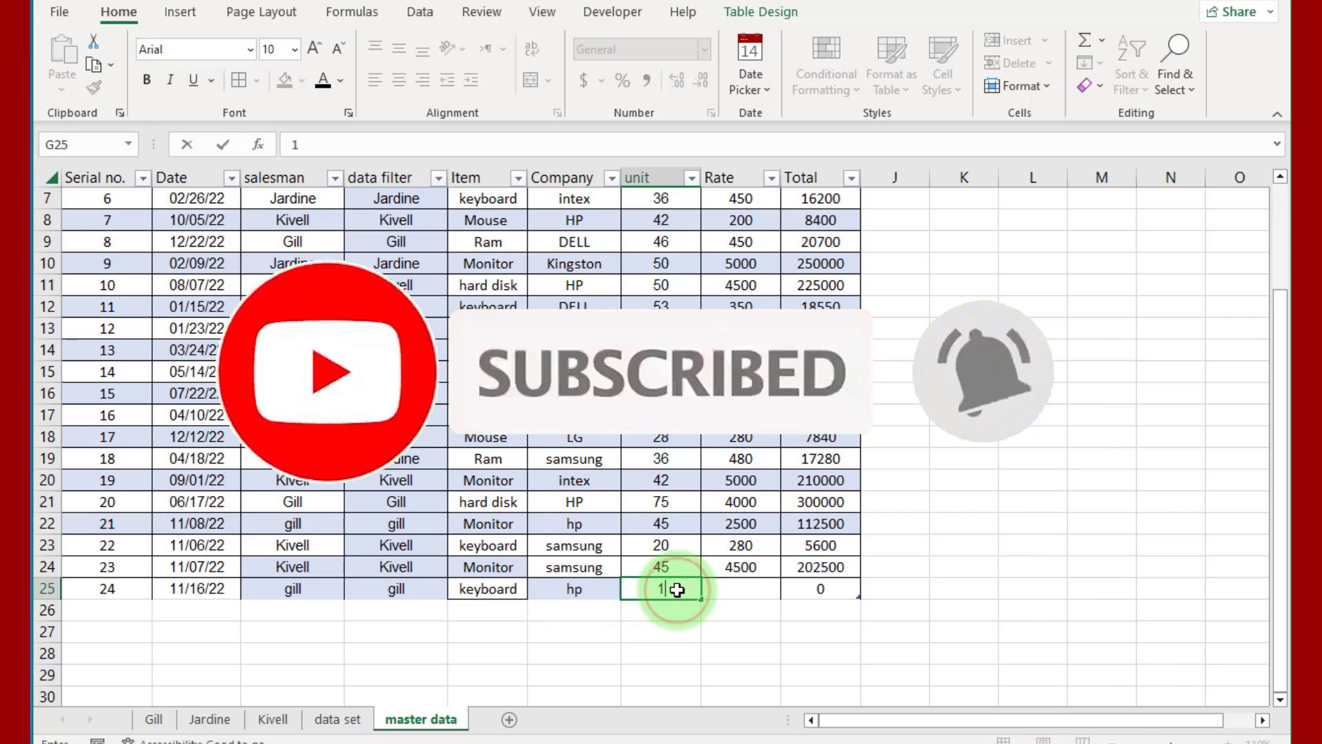
type("00")
left_click(753, 584)
type("250")
key("Return")
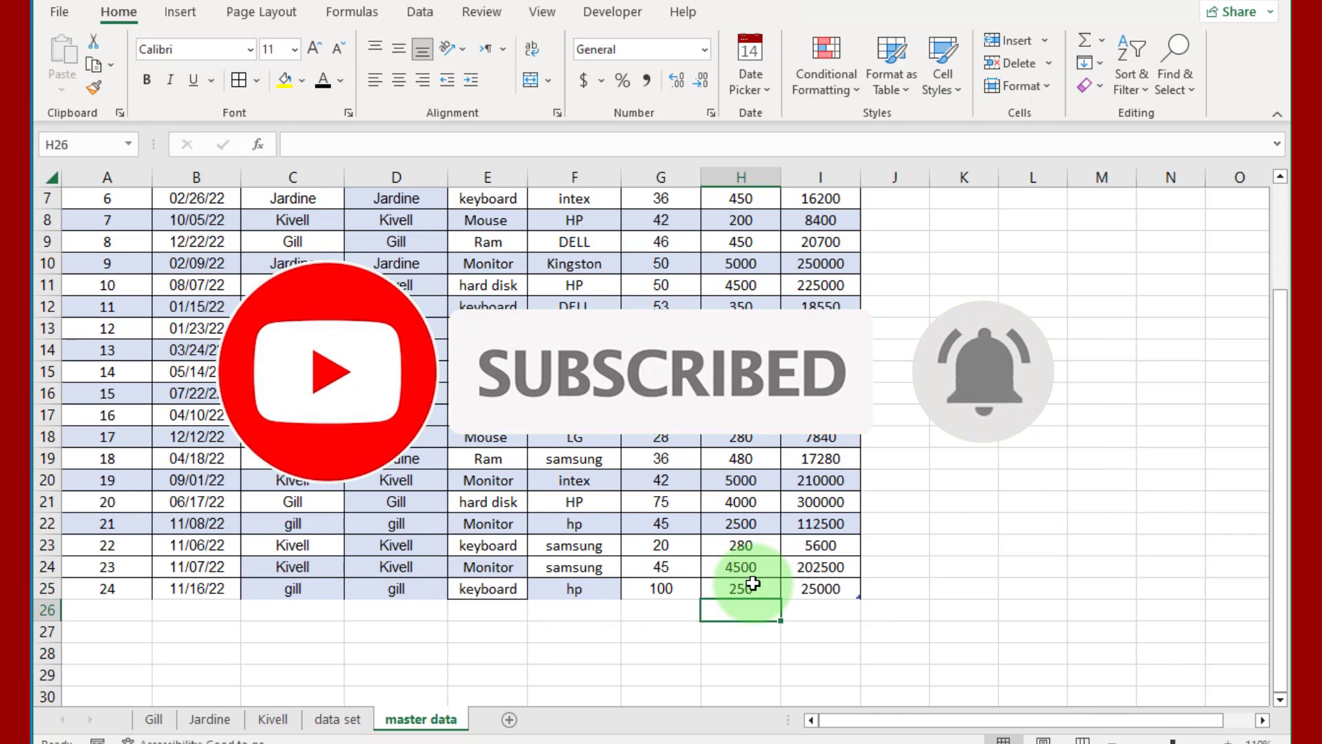
left_click(829, 614)
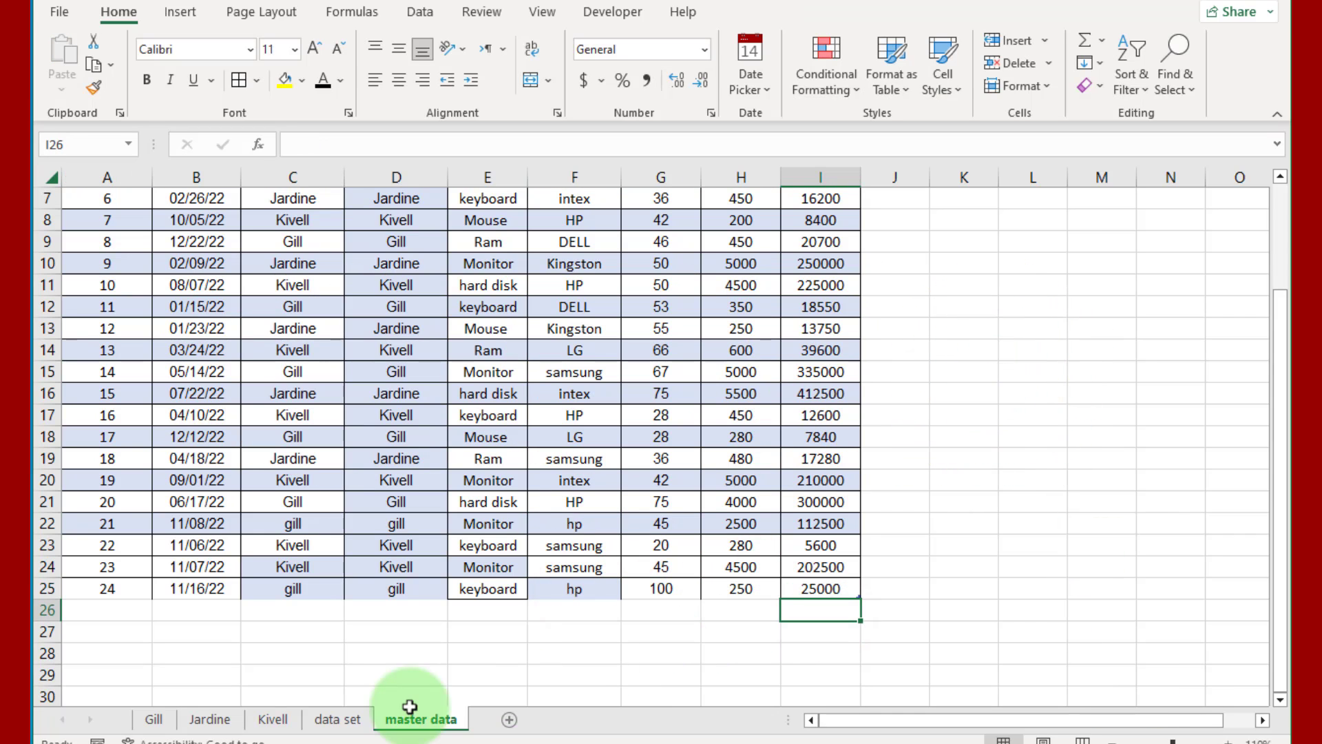
Confirm the 16-Nov Gill keyboard row on the data set and Gill sheets, then open Ctrl+P preview.
left_click(348, 720)
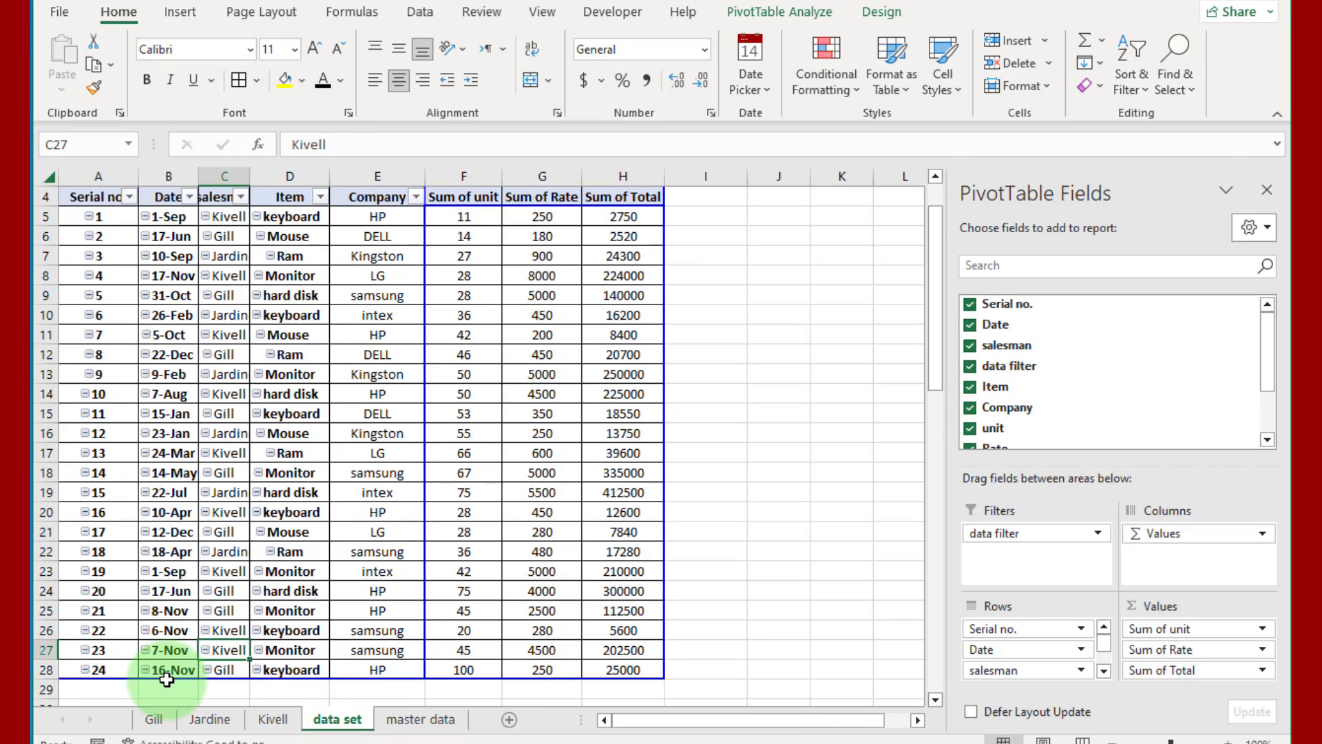
scroll(165, 664, "down", 2)
left_click(222, 554)
left_click(135, 718)
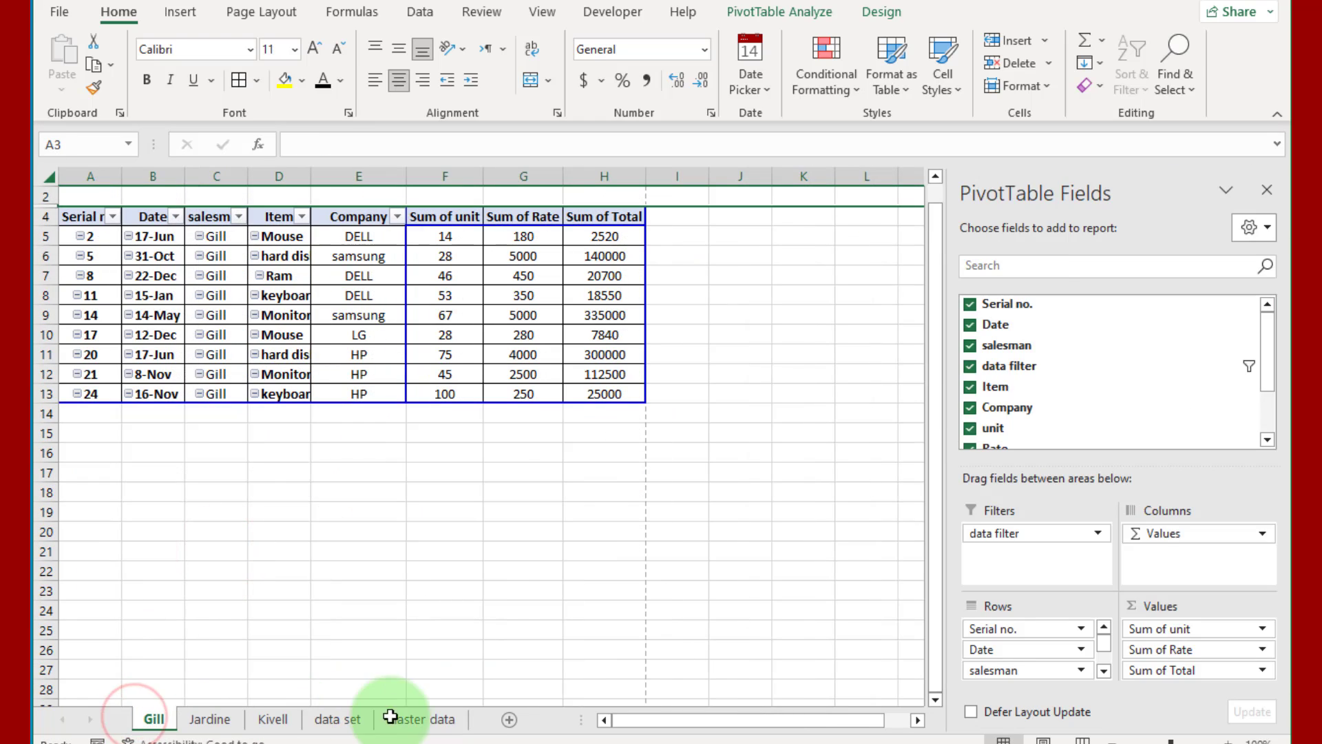
left_click(421, 719)
key("ctrl+p")
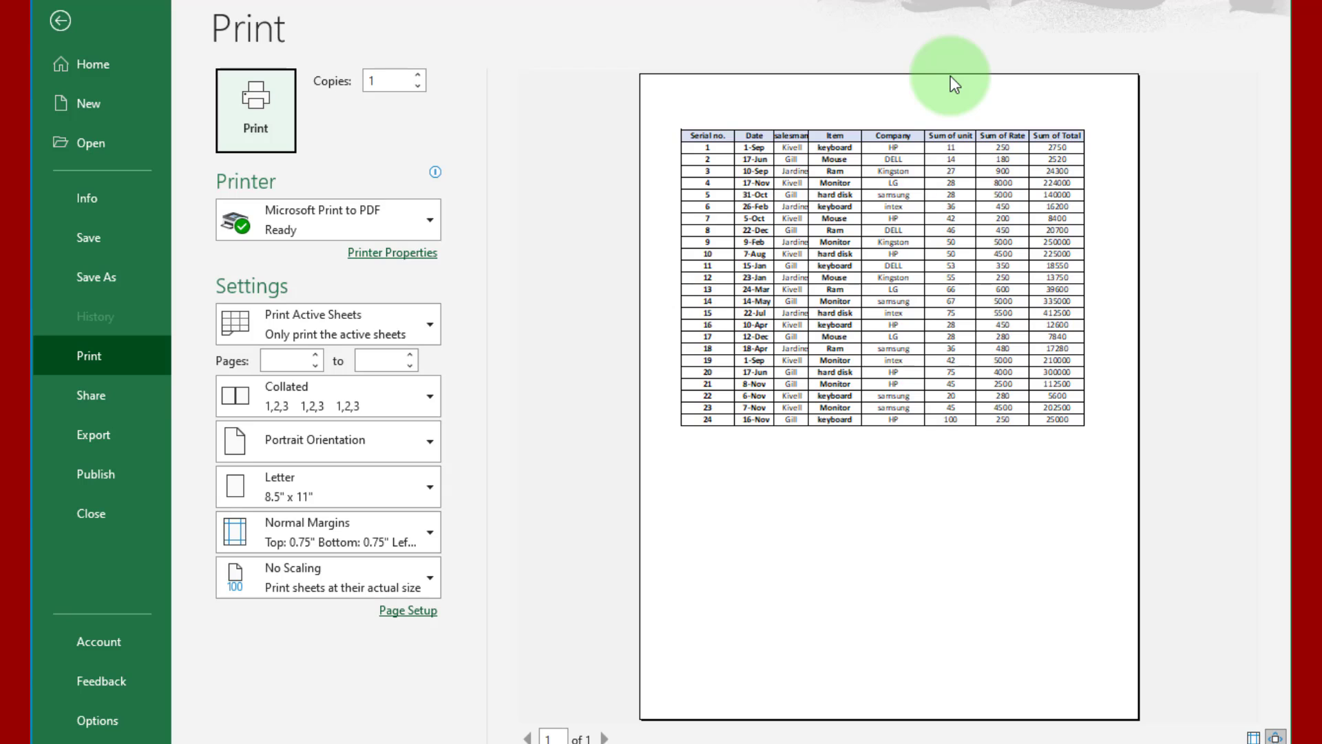